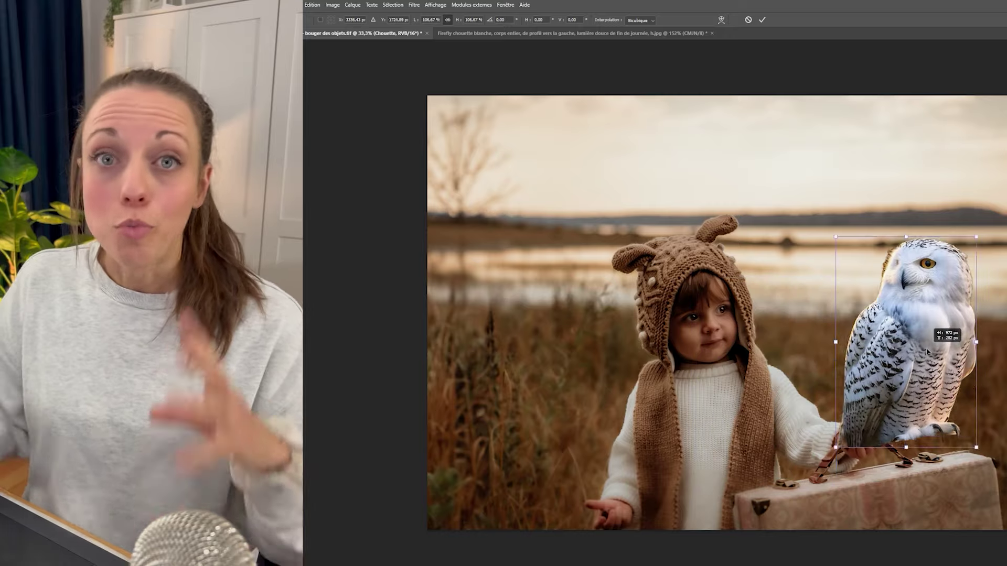
Step: Move the owl down until its feet rest on top of the suitcase and apply the transformation
{"action": "left_click_drag", "start_coordinate": [924, 348], "coordinate": [913, 390]}
{"action": "left_click_drag", "start_coordinate": [924, 456], "coordinate": [921, 459]}
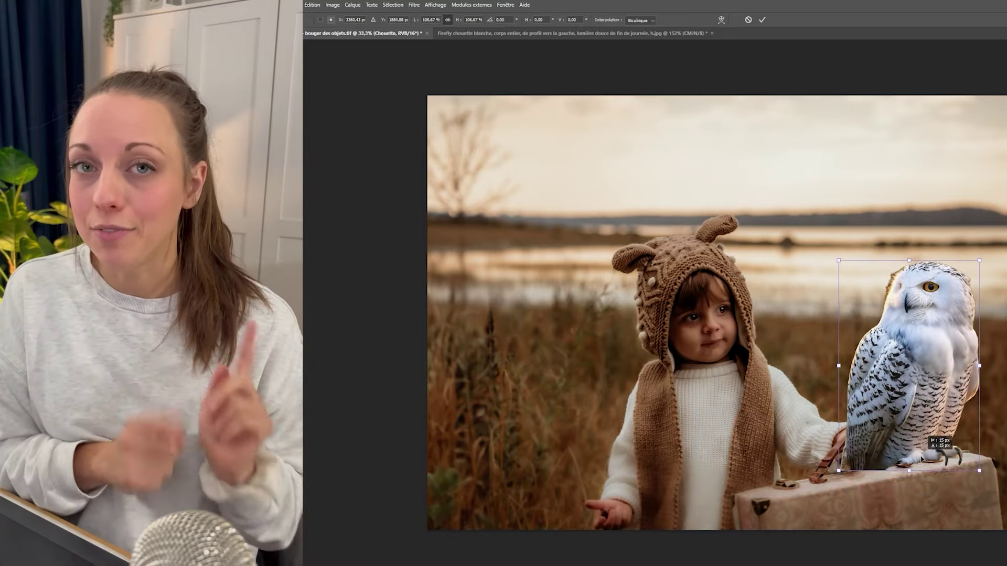
{"action": "key", "text": "Return"}
Step: Try flipping the owl vertically and rotating it by 90° with Free Transform
{"action": "key", "text": "ctrl+t"}
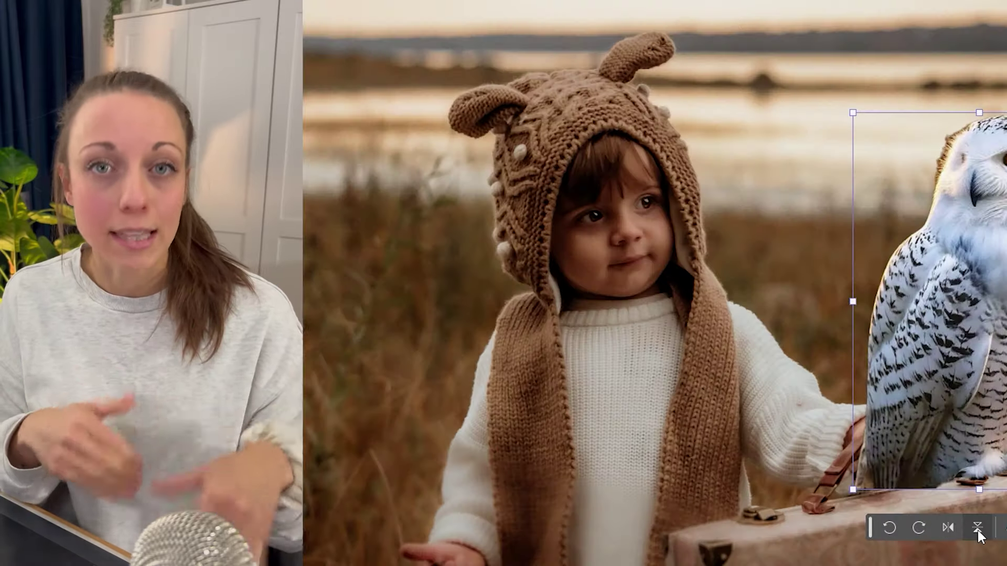
{"action": "left_click", "coordinate": [891, 491]}
{"action": "left_click", "coordinate": [891, 491]}
{"action": "left_click", "coordinate": [858, 491]}
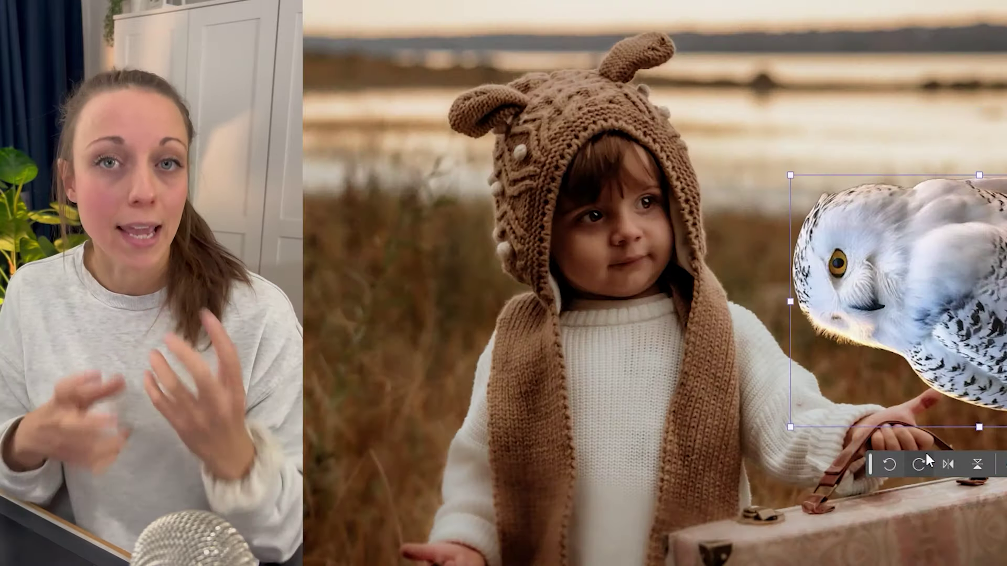
{"action": "left_click", "coordinate": [925, 458]}
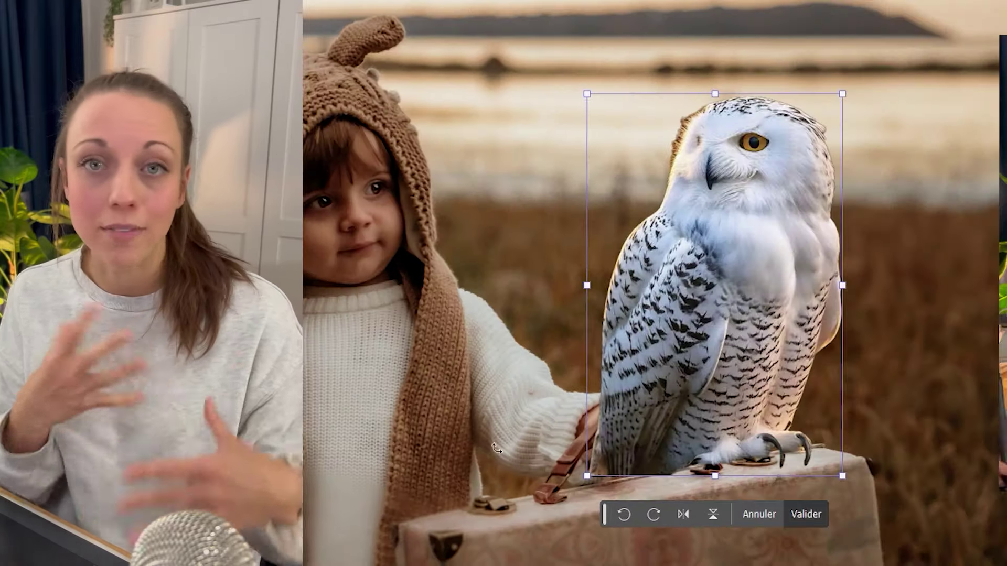
{"action": "right_click", "coordinate": [706, 252]}
{"action": "left_click_drag", "start_coordinate": [979, 257], "coordinate": [985, 227]}
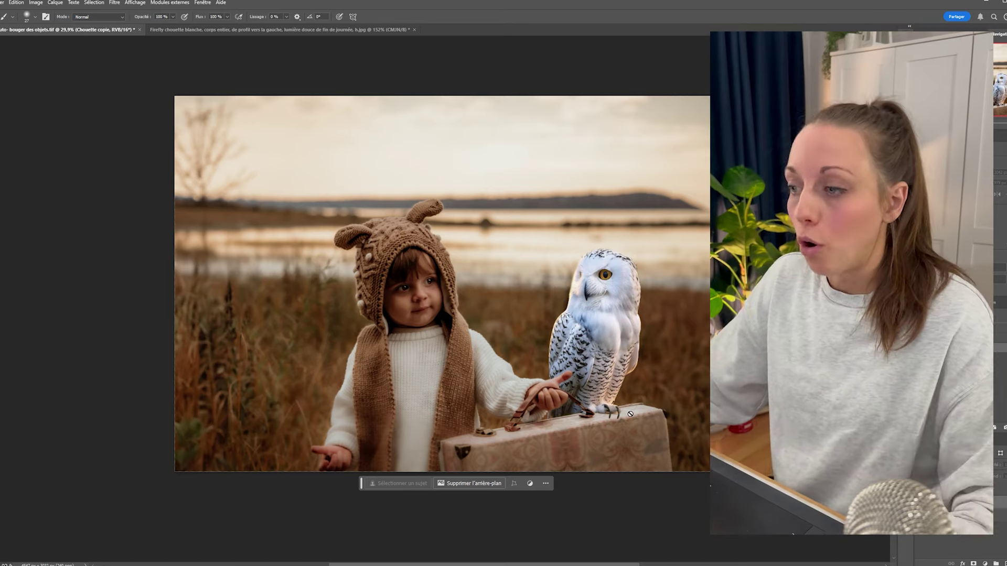
Step: Toggle the visibility of the Arrière-plan layer to examine the background photo without and with the owl
{"action": "scroll", "coordinate": [631, 414], "scroll_direction": "down", "scroll_amount": 2}
{"action": "scroll", "coordinate": [633, 412], "scroll_direction": "up", "scroll_amount": 3}
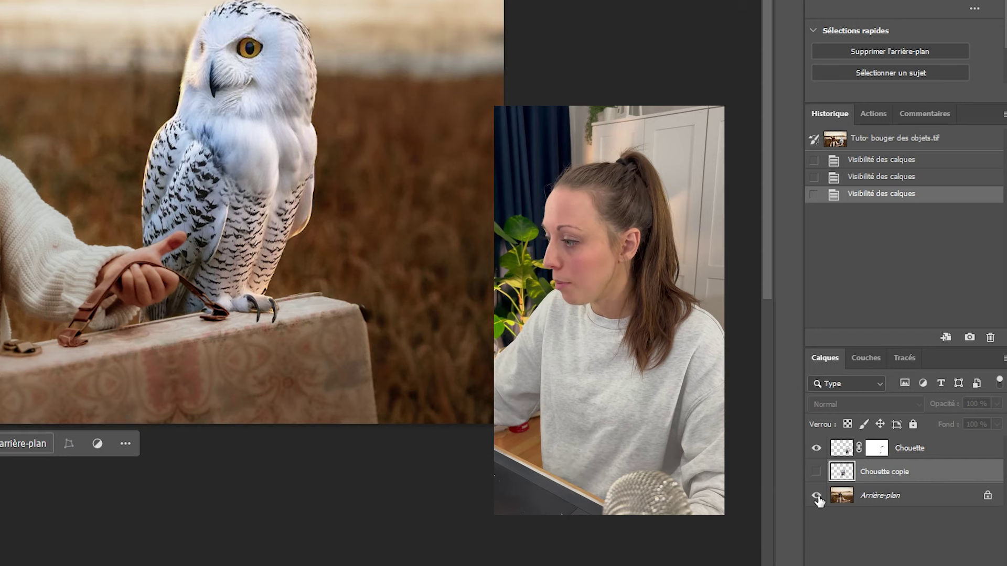
{"action": "left_click", "coordinate": [919, 518]}
{"action": "left_click", "coordinate": [919, 517]}
{"action": "left_click", "coordinate": [817, 496]}
{"action": "left_click", "coordinate": [816, 496]}
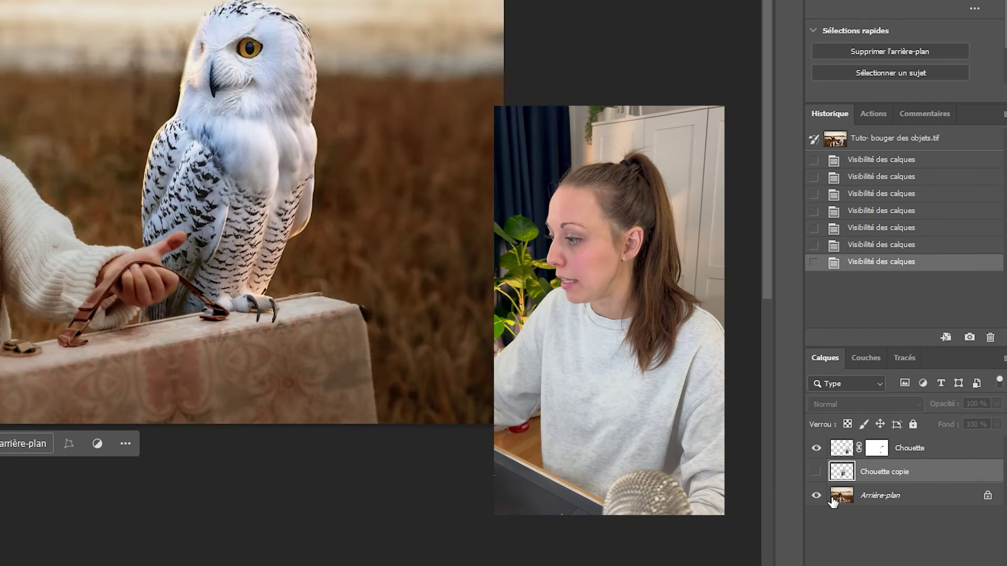
{"action": "left_click", "coordinate": [817, 496]}
{"action": "left_click", "coordinate": [816, 497]}
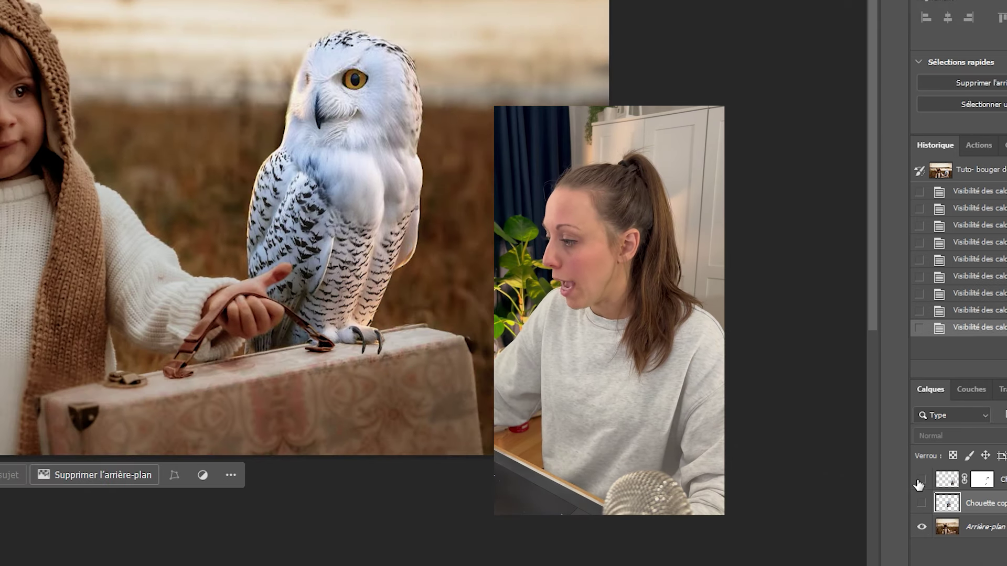
Step: Show the Chouette and Chouette copie layers one at a time to compare the two owl positions
{"action": "left_click", "coordinate": [920, 480]}
{"action": "left_click", "coordinate": [922, 503]}
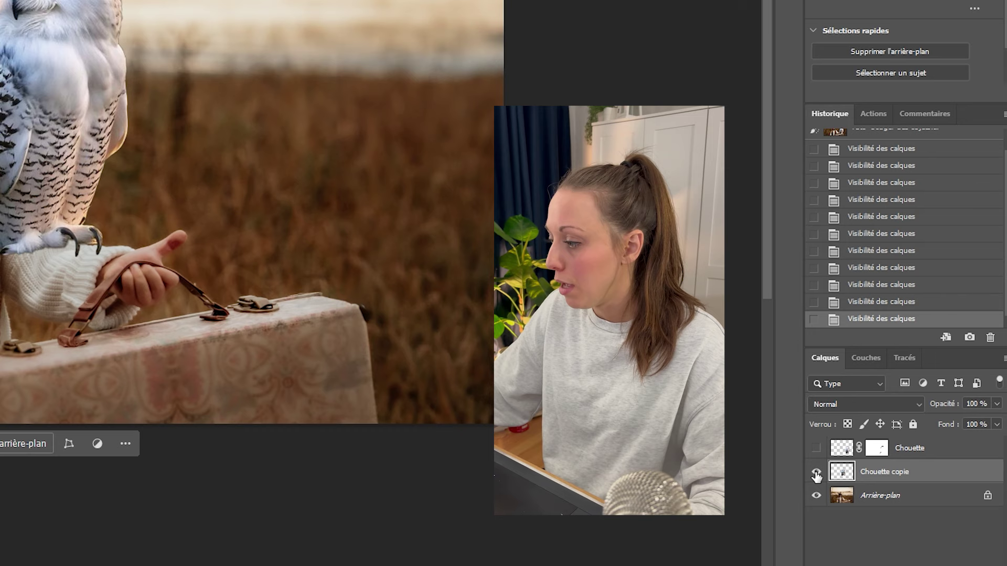
{"action": "left_click", "coordinate": [922, 502]}
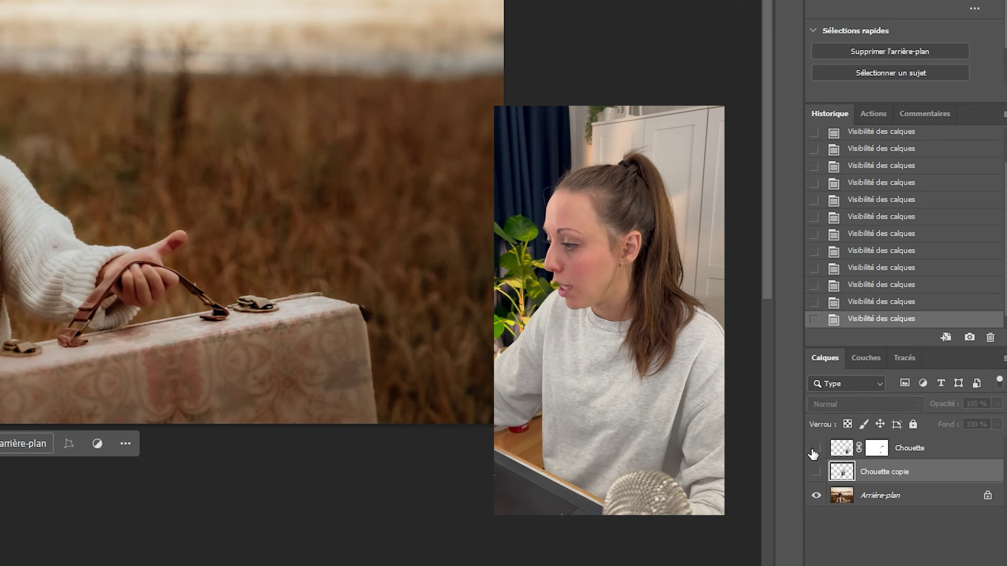
{"action": "left_click", "coordinate": [920, 479]}
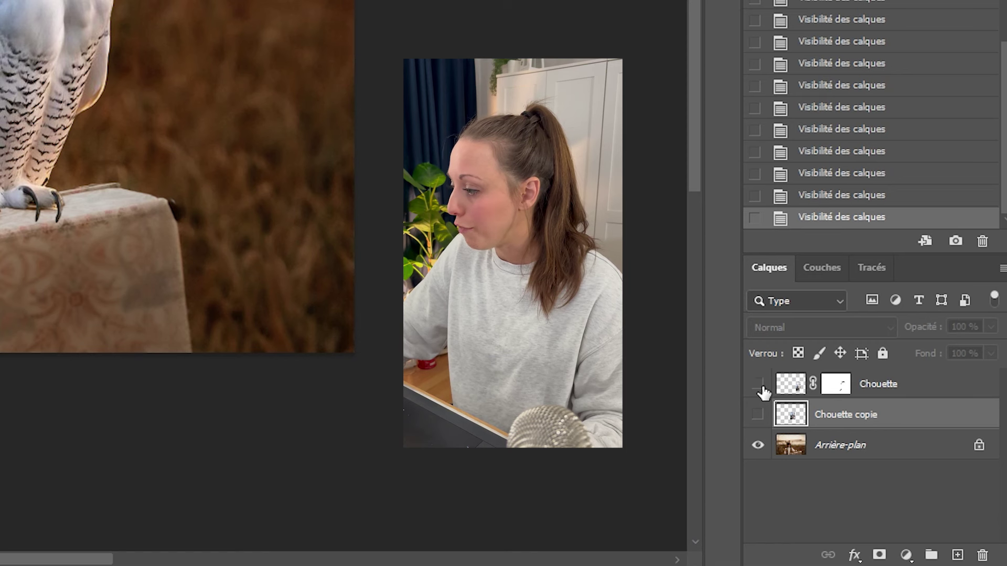
Step: Duplicate the Arrière-plan layer and rename the original layer as Back up
{"action": "left_click", "coordinate": [866, 469]}
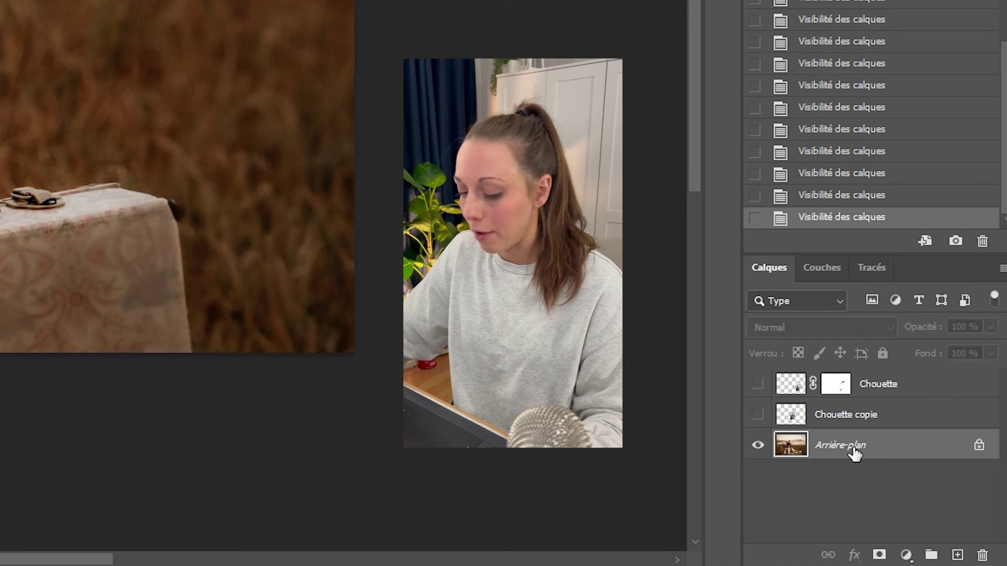
{"action": "key", "text": "ctrl+j"}
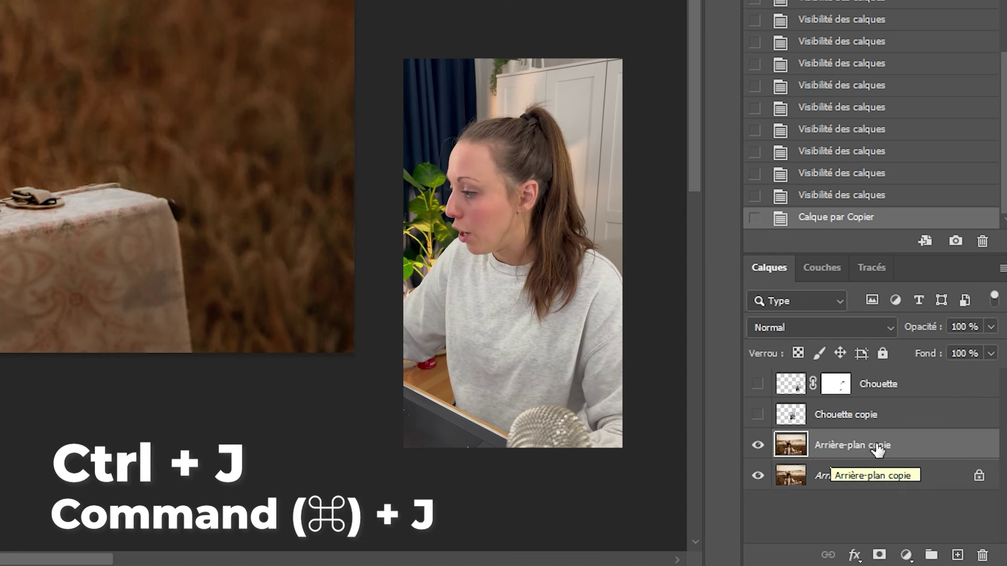
{"action": "left_click", "coordinate": [833, 480]}
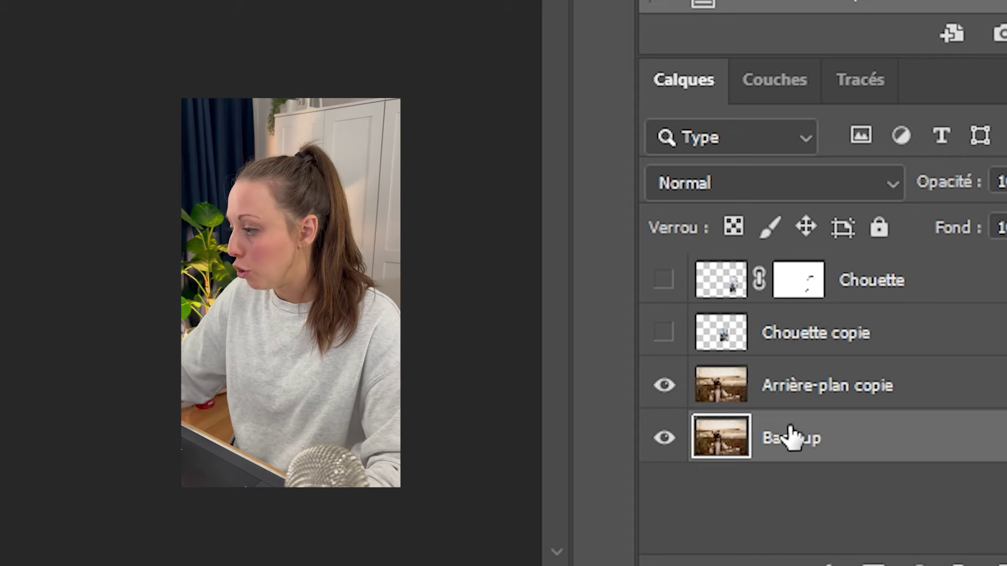
Step: Lock and hide the Back up layer, and make the Arrière-plan copie layer active
{"action": "left_click", "coordinate": [881, 231]}
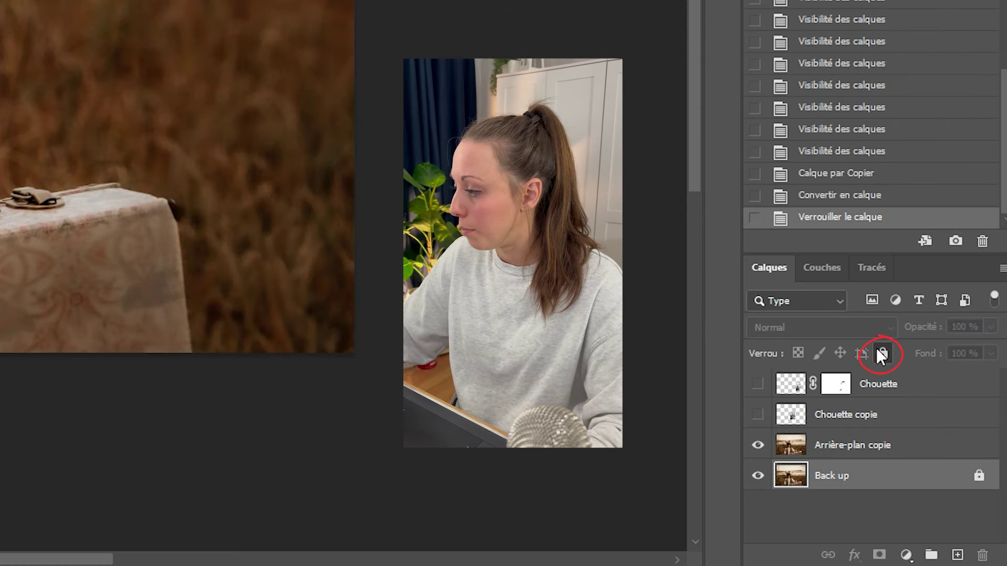
{"action": "left_click", "coordinate": [757, 477]}
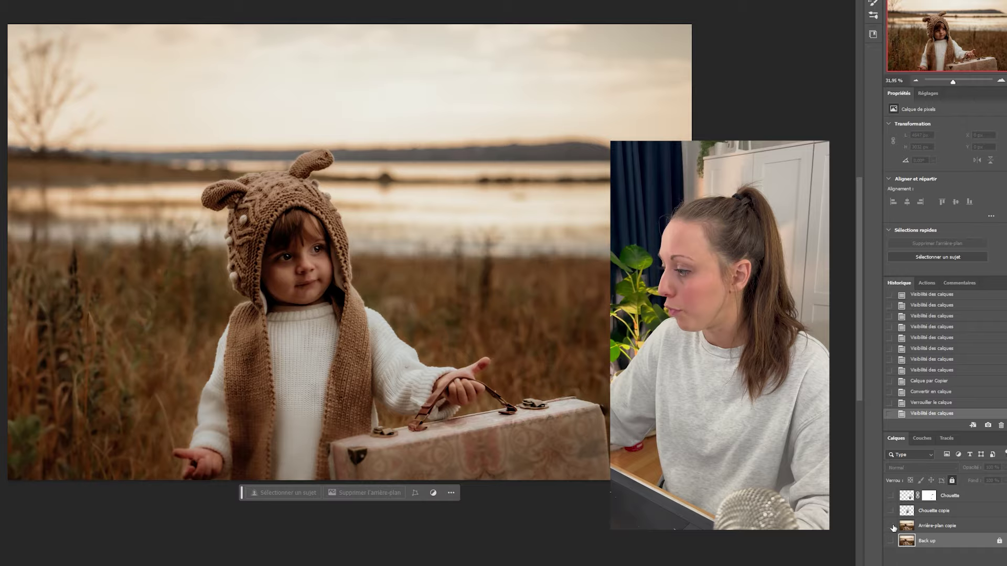
{"action": "left_click", "coordinate": [758, 445]}
{"action": "left_click", "coordinate": [758, 445]}
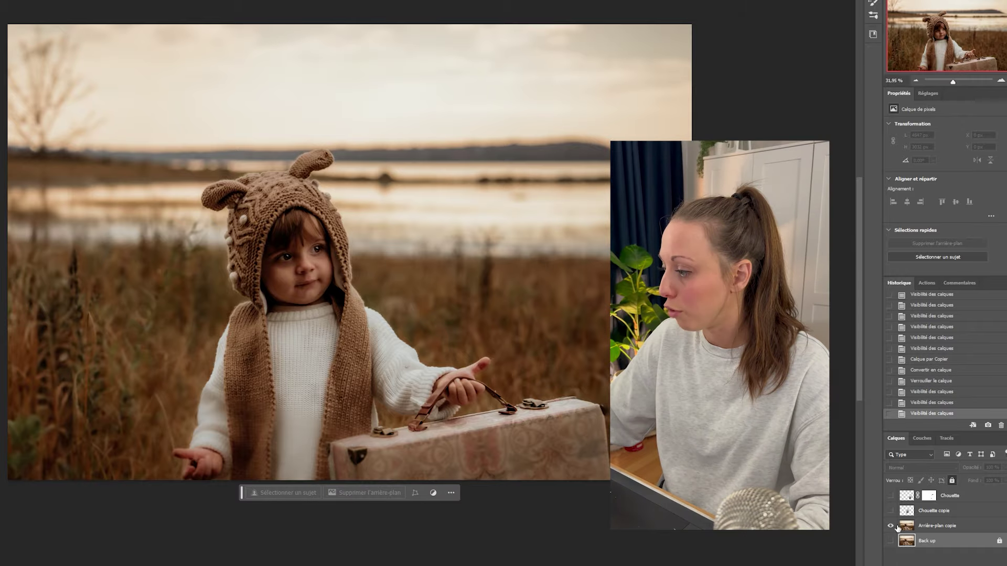
{"action": "left_click", "coordinate": [949, 530]}
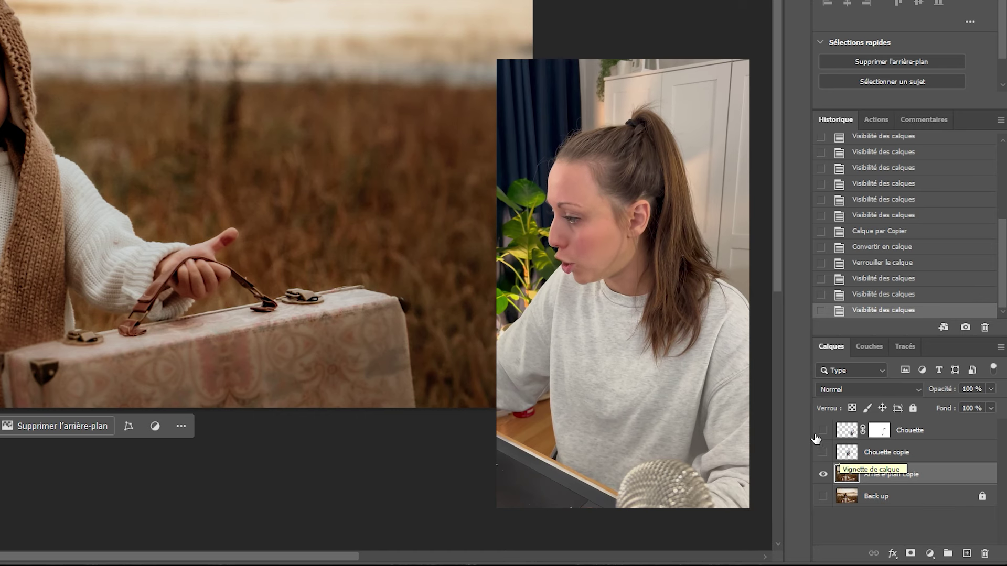
Step: Make the Chouette layer visible and duplicate it as a layer named Back up chouette
{"action": "left_click", "coordinate": [843, 433]}
{"action": "left_click", "coordinate": [822, 432]}
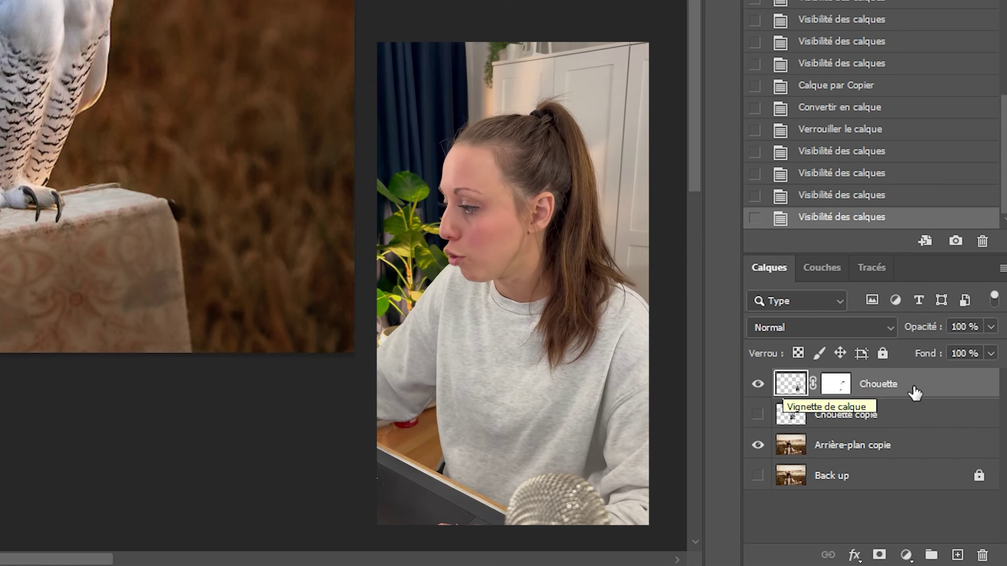
{"action": "left_click", "coordinate": [904, 418]}
{"action": "left_click", "coordinate": [916, 391]}
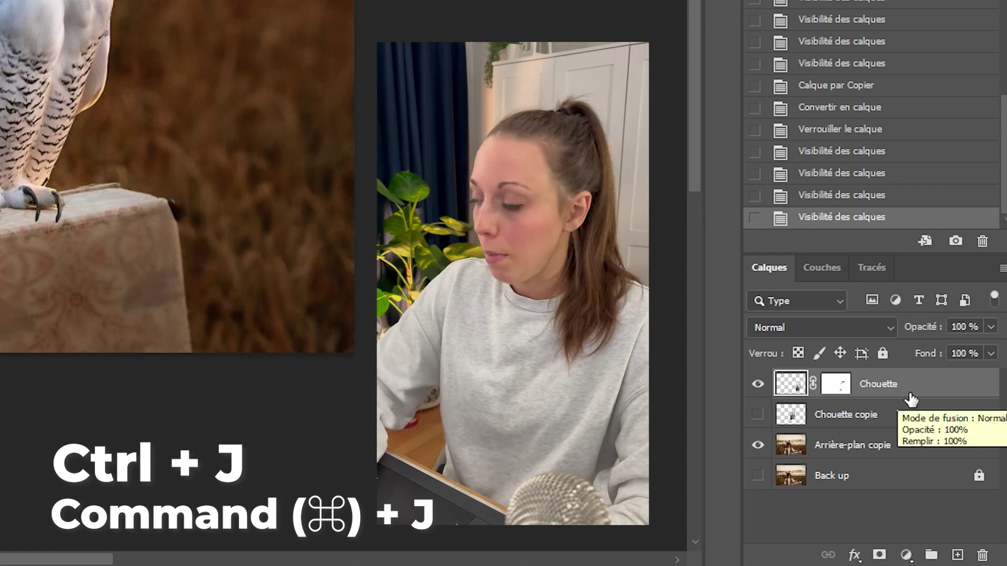
{"action": "key", "text": "ctrl+j"}
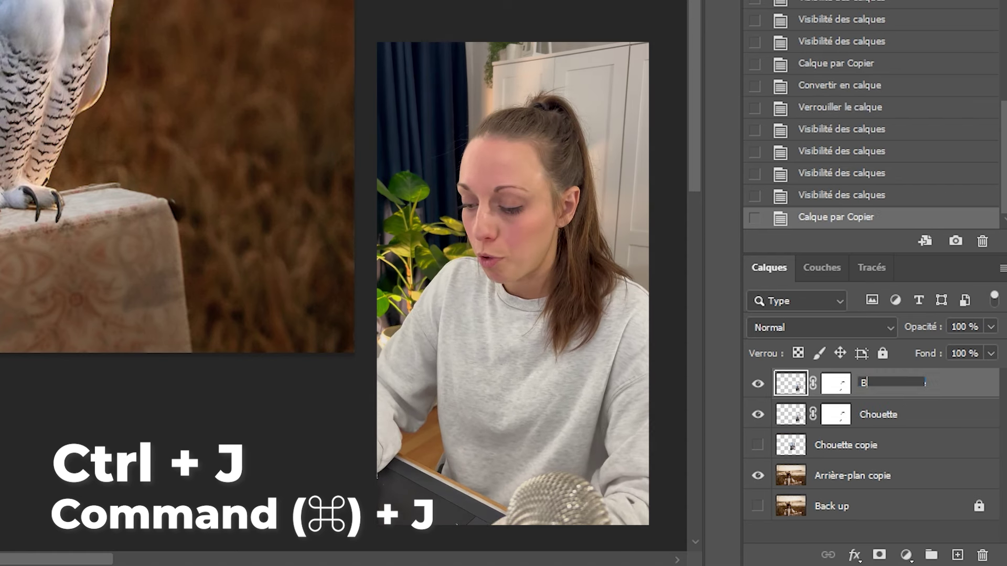
{"action": "type", "text": "avk"}
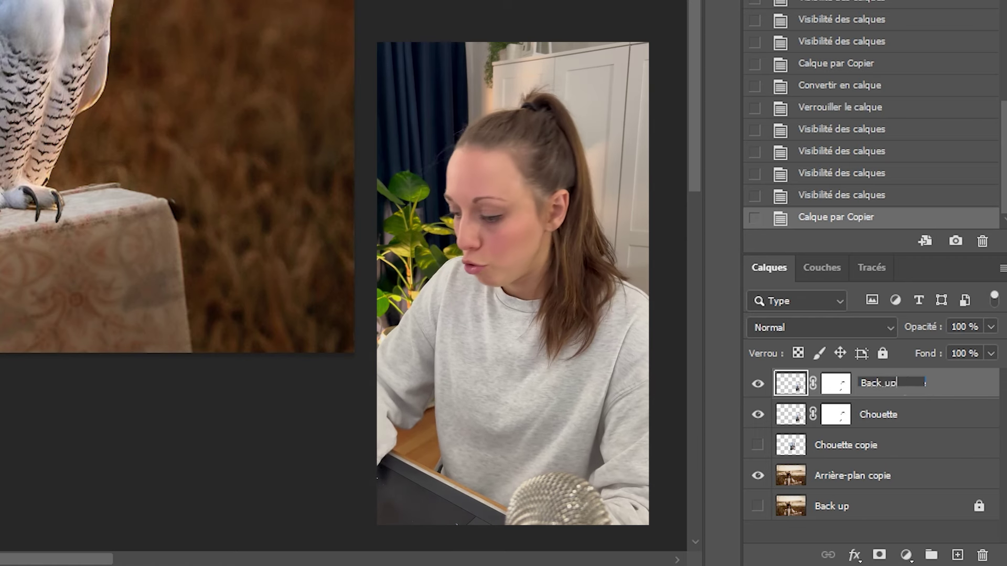
{"action": "key", "text": "Return"}
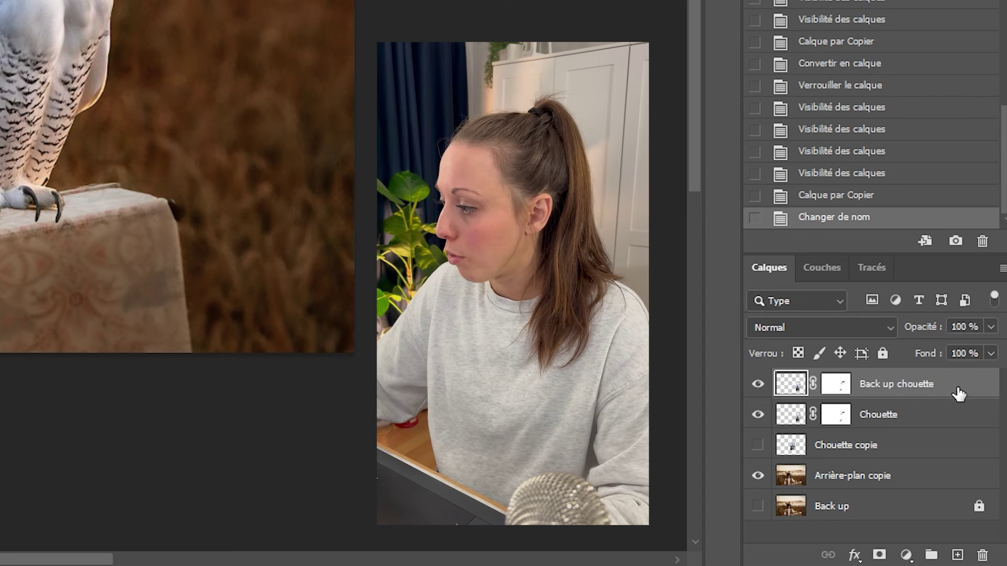
Step: Move the Back up chouette layer directly above the Back up layer, and lock and hide it
{"action": "left_click_drag", "start_coordinate": [959, 395], "coordinate": [974, 504]}
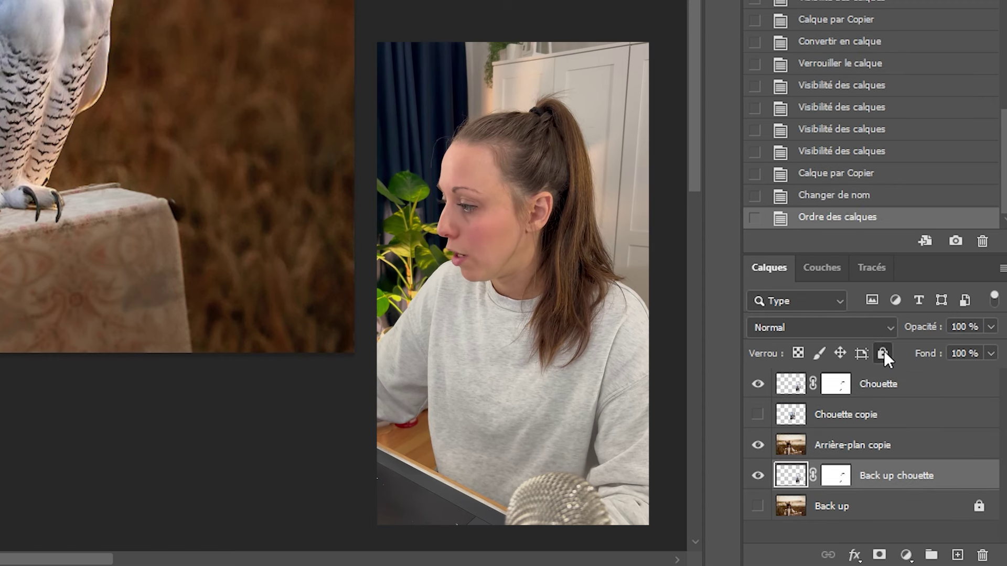
{"action": "left_click", "coordinate": [882, 354]}
{"action": "left_click", "coordinate": [759, 476]}
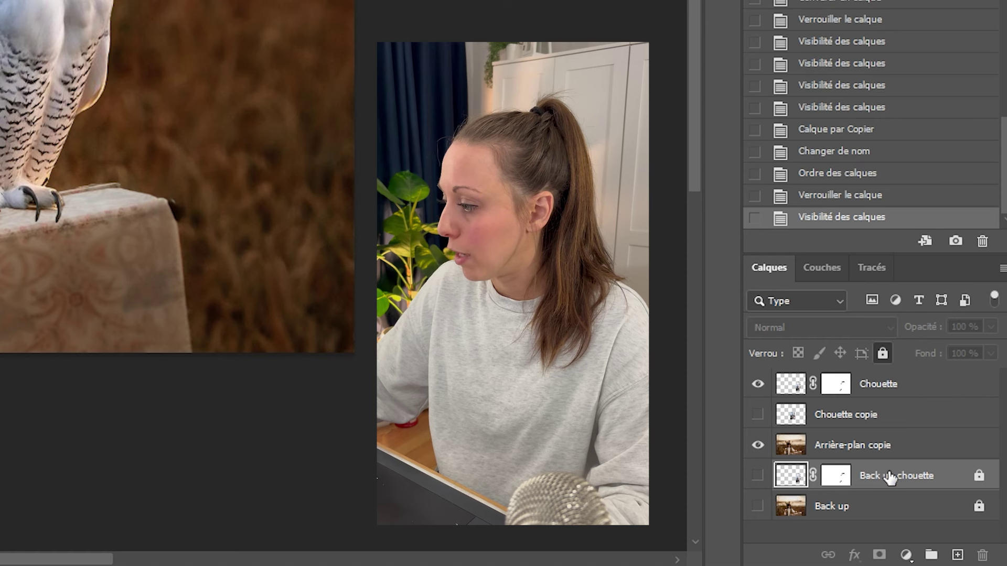
Step: Group the Back up and Back up chouette layers in a group named Back up
{"action": "left_click", "coordinate": [888, 516]}
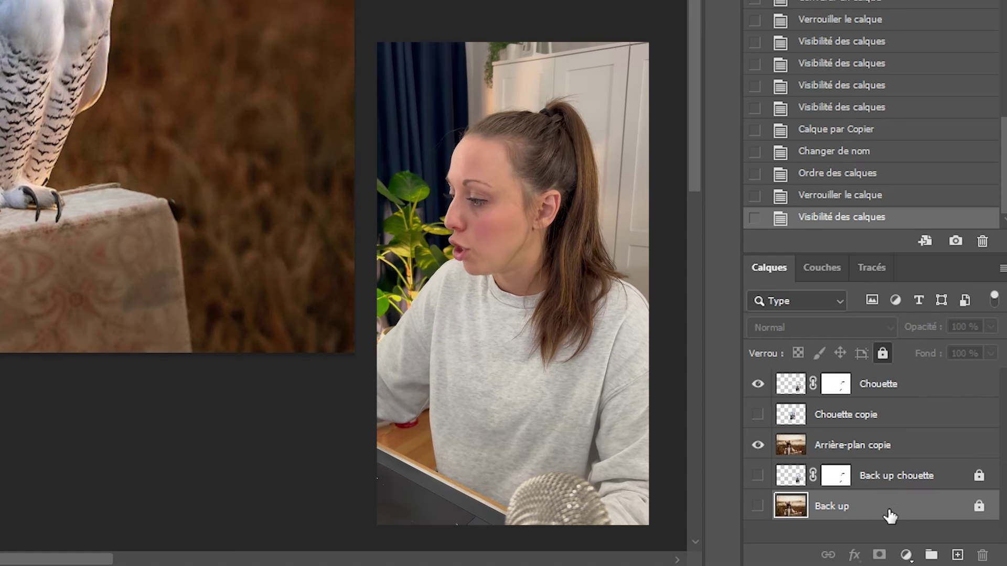
{"action": "key", "text": "shift"}
{"action": "left_click", "coordinate": [947, 478], "text": "shift"}
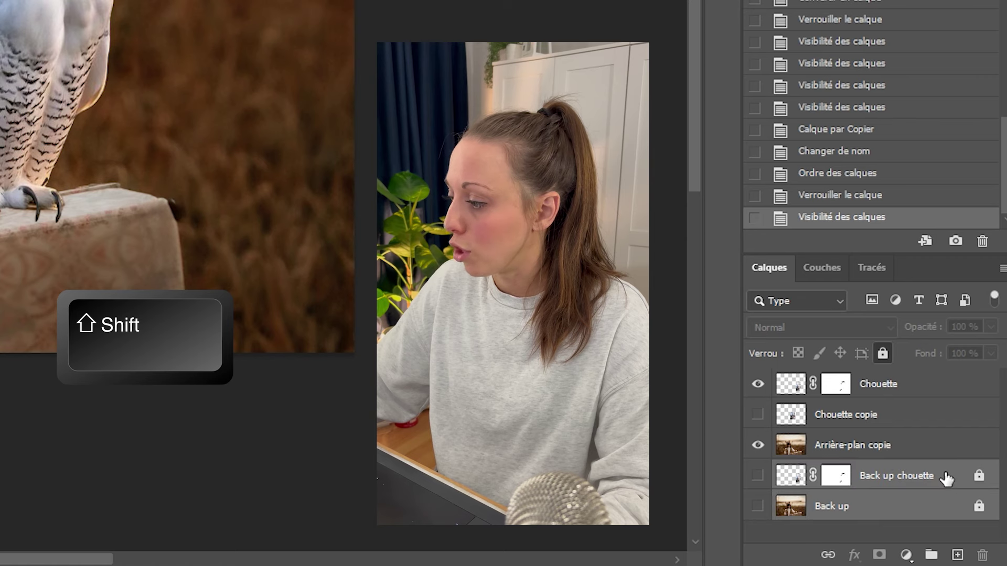
{"action": "key", "text": "ctrl+g"}
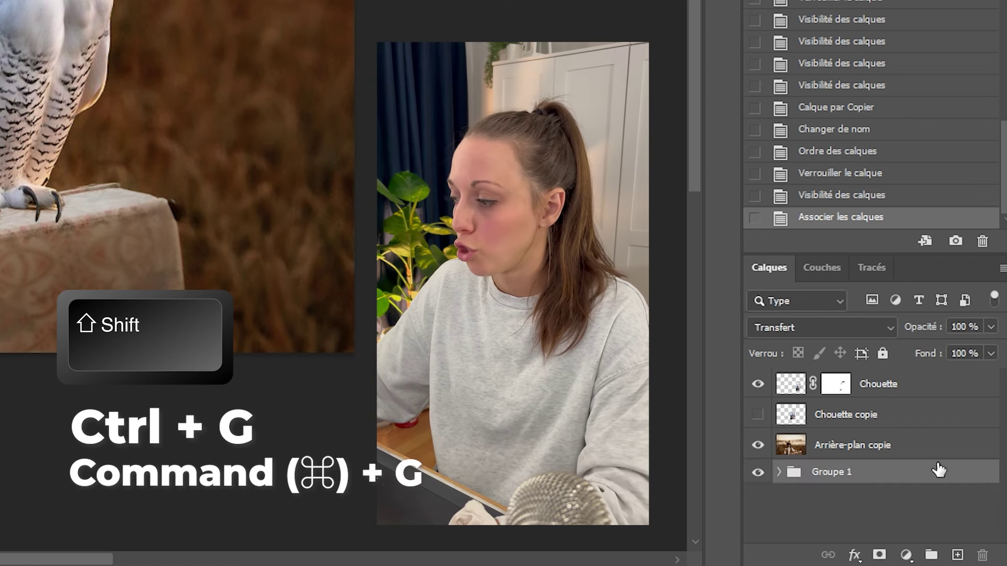
{"action": "double_click", "coordinate": [840, 474]}
{"action": "type", "text": "Back u"}
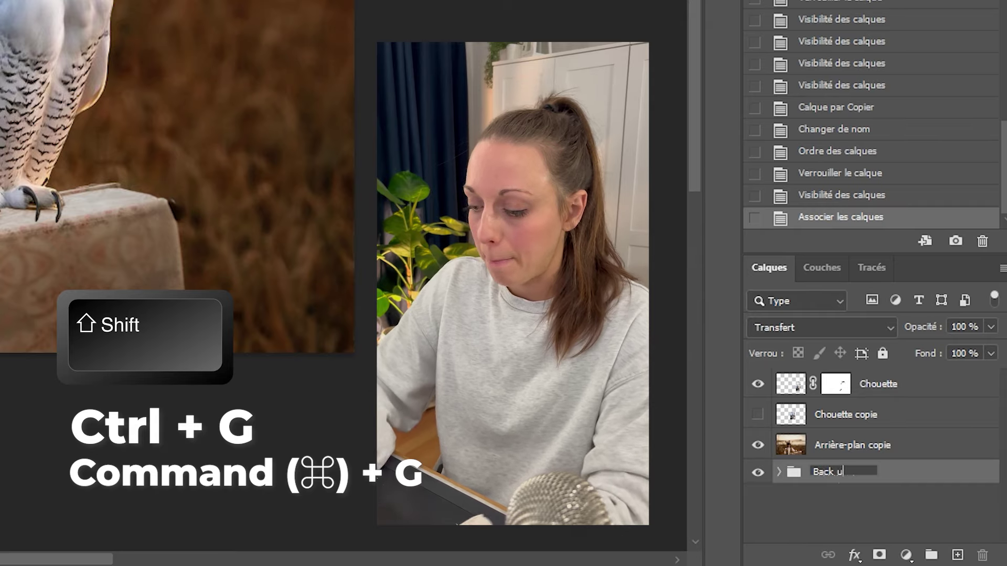
{"action": "type", "text": "p"}
{"action": "key", "text": "Return"}
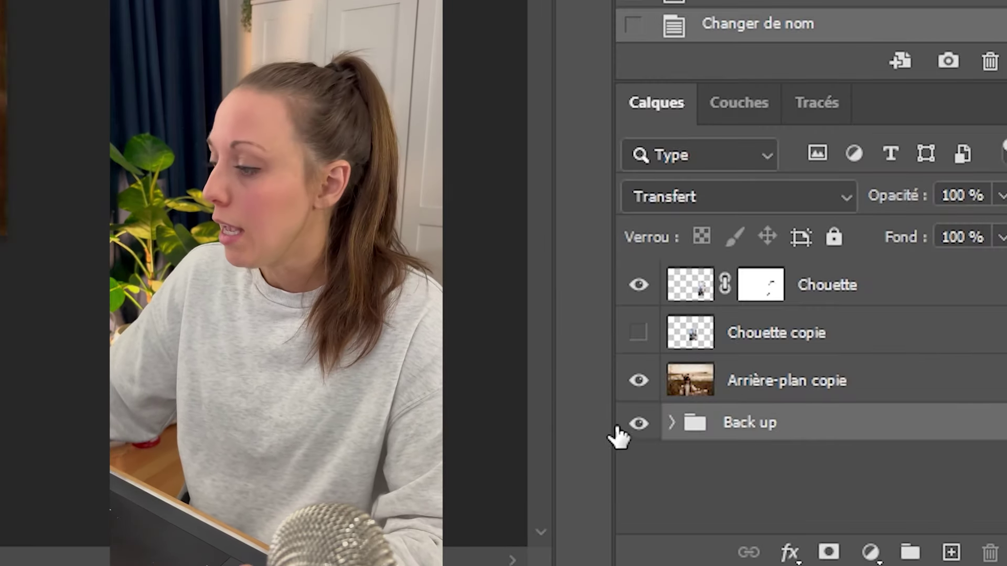
Step: Check the contents of the Back up group, and hide and lock the whole group
{"action": "left_click", "coordinate": [674, 423]}
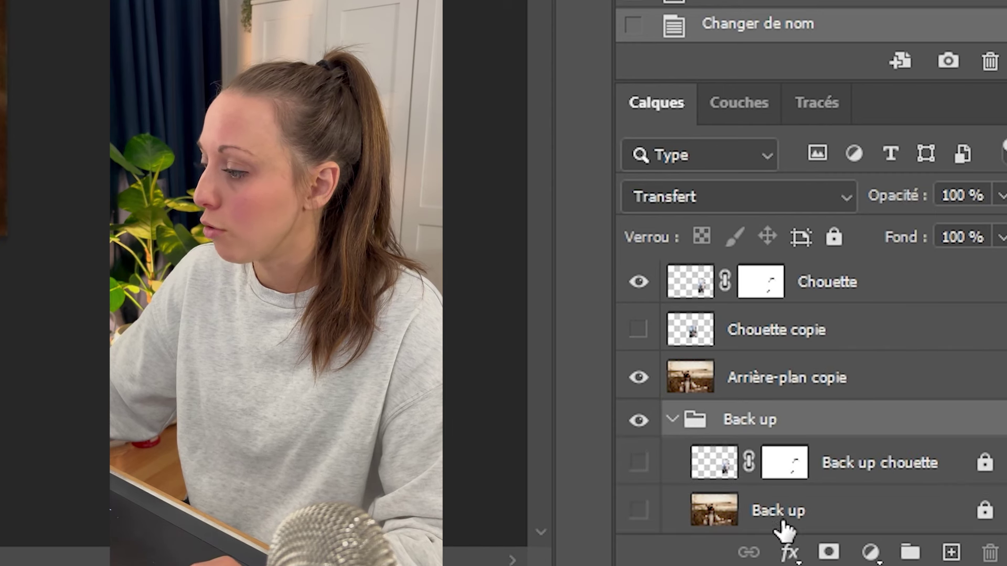
{"action": "left_click", "coordinate": [671, 420]}
{"action": "left_click", "coordinate": [640, 422]}
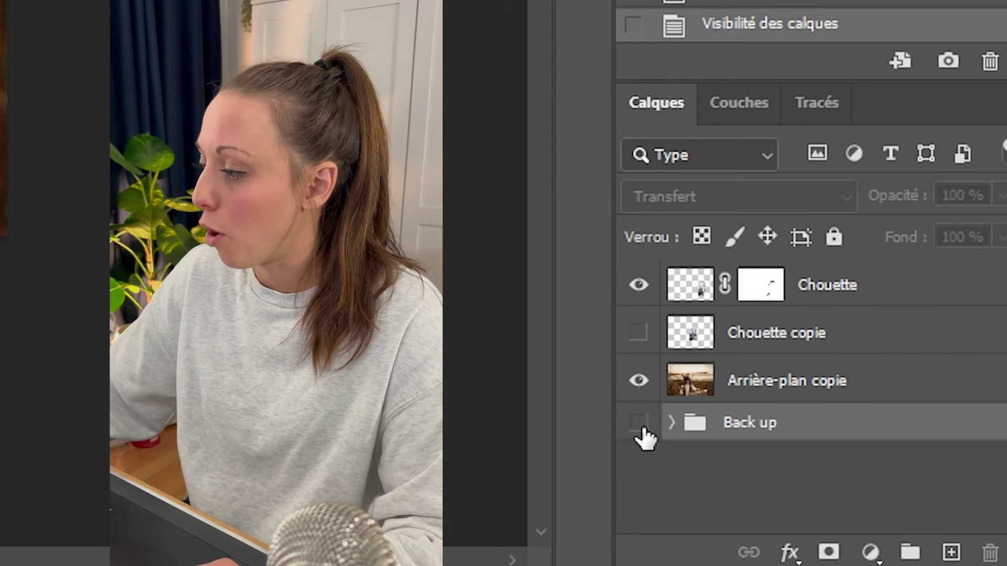
{"action": "left_click", "coordinate": [833, 246]}
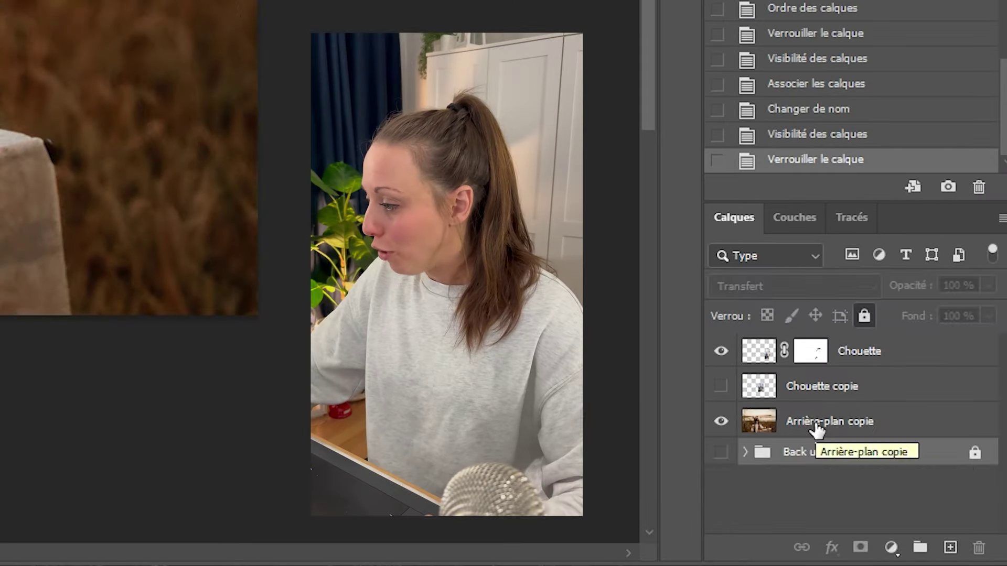
Step: Briefly show the Chouette copie layer, hide it again and make it the active layer
{"action": "left_click", "coordinate": [667, 378]}
{"action": "left_click", "coordinate": [721, 388]}
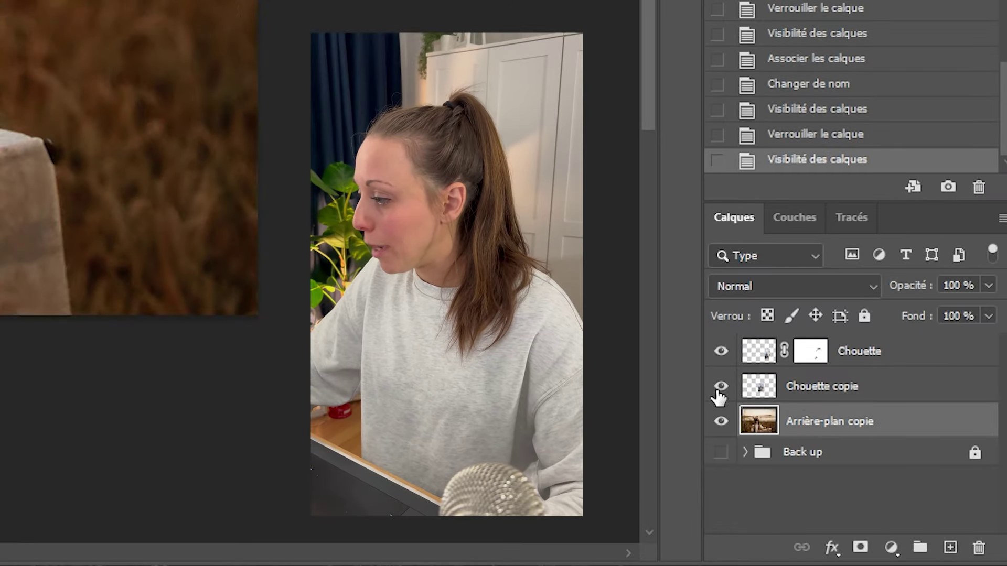
{"action": "left_click", "coordinate": [721, 388]}
{"action": "left_click", "coordinate": [812, 388]}
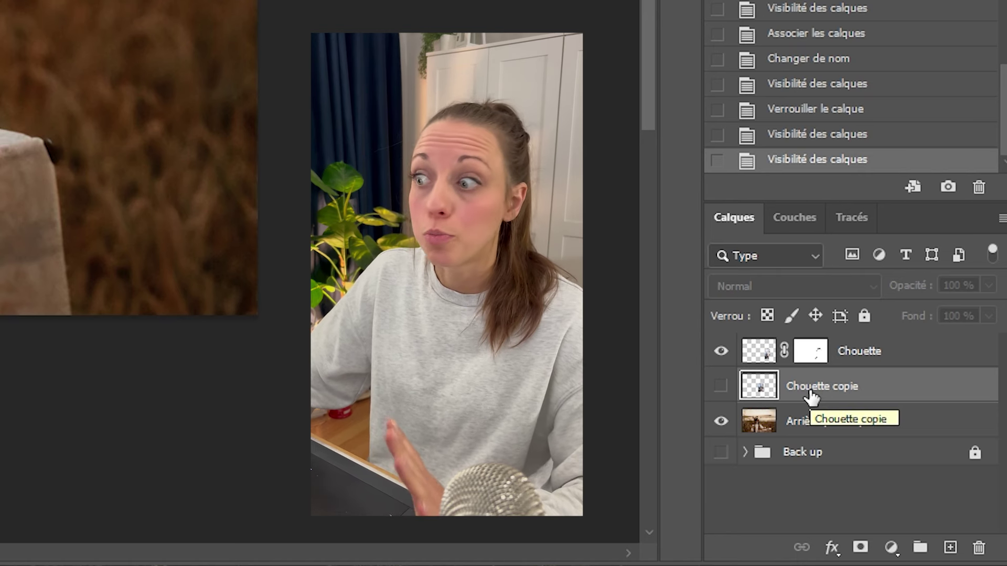
Step: Move the Chouette copie layer into the Back up group and check that group
{"action": "left_click_drag", "start_coordinate": [801, 394], "coordinate": [808, 452]}
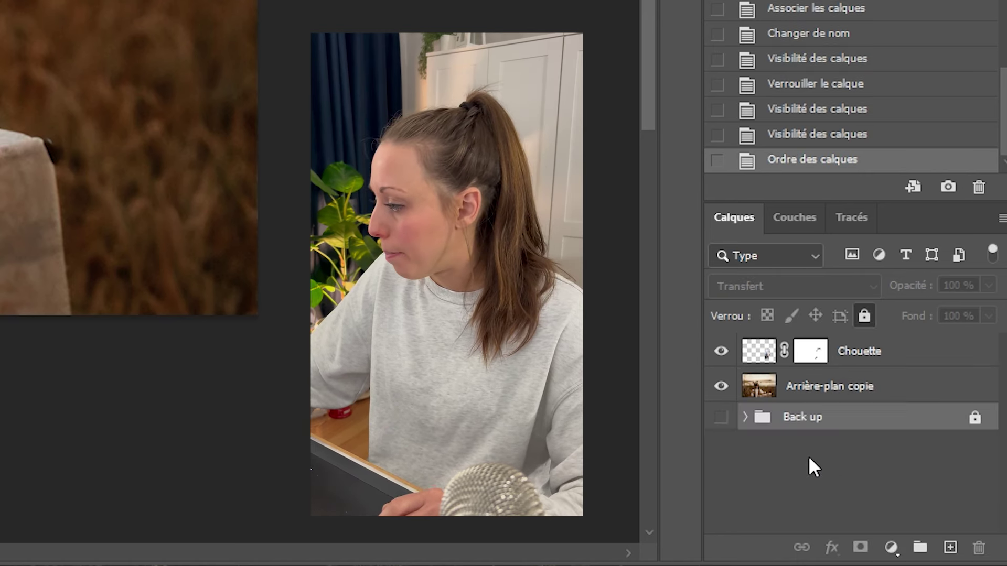
{"action": "left_click", "coordinate": [746, 418]}
{"action": "left_click", "coordinate": [746, 419]}
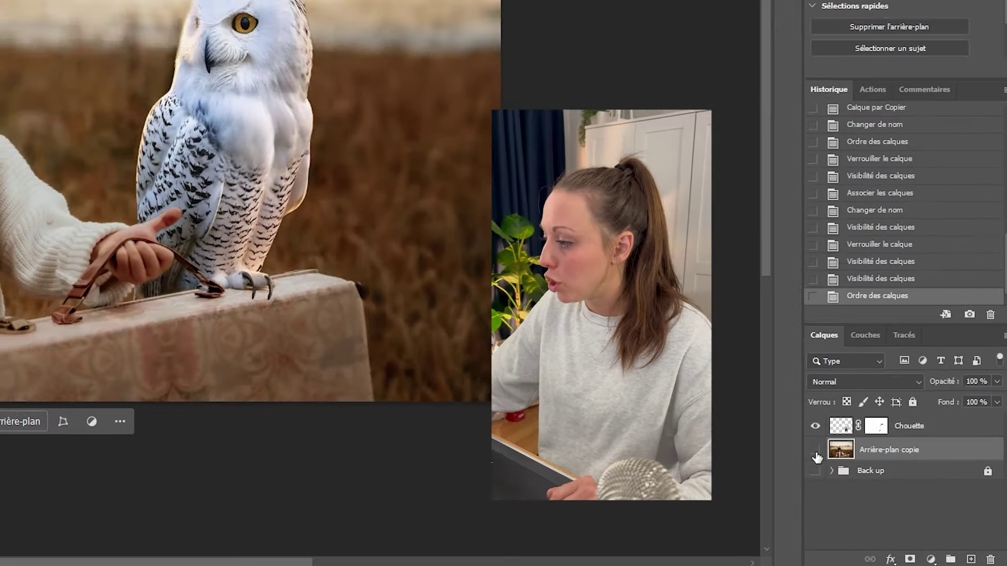
Step: Toggle the visibility of the Arrière-plan copie layer to compare the isolated owl with the full composite
{"action": "left_click", "coordinate": [729, 391]}
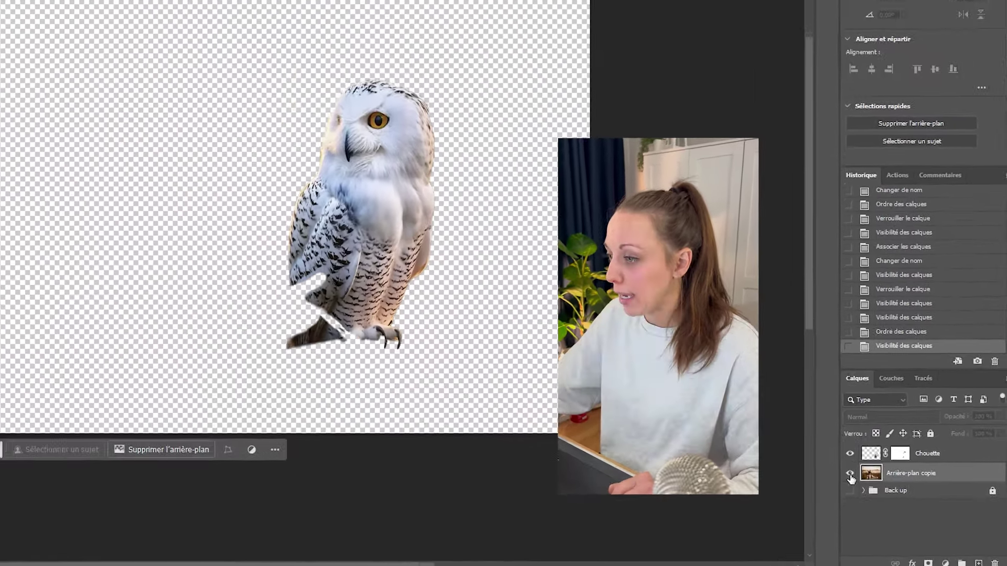
{"action": "left_click", "coordinate": [729, 391]}
{"action": "left_click", "coordinate": [870, 471]}
{"action": "left_click", "coordinate": [871, 488]}
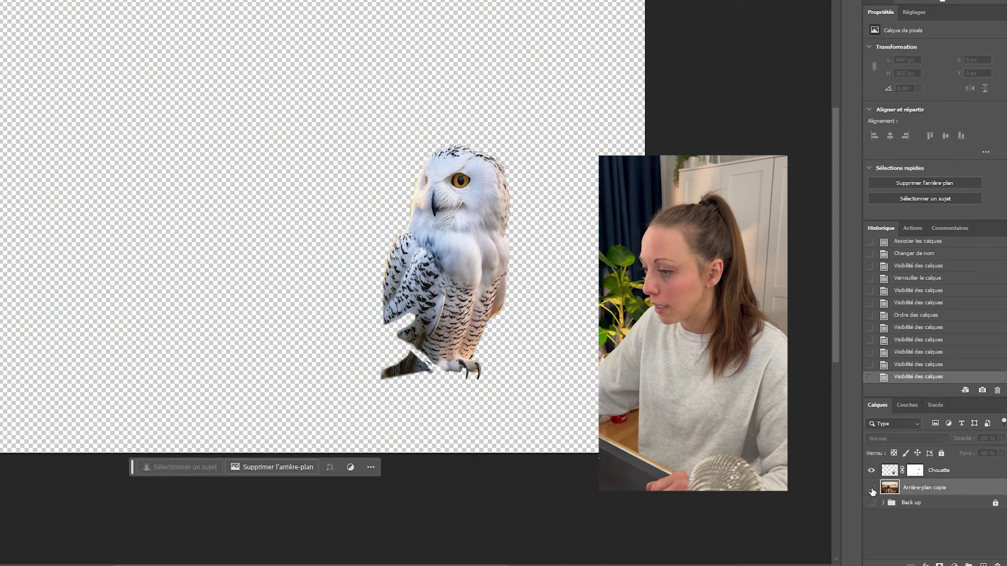
{"action": "left_click", "coordinate": [872, 487]}
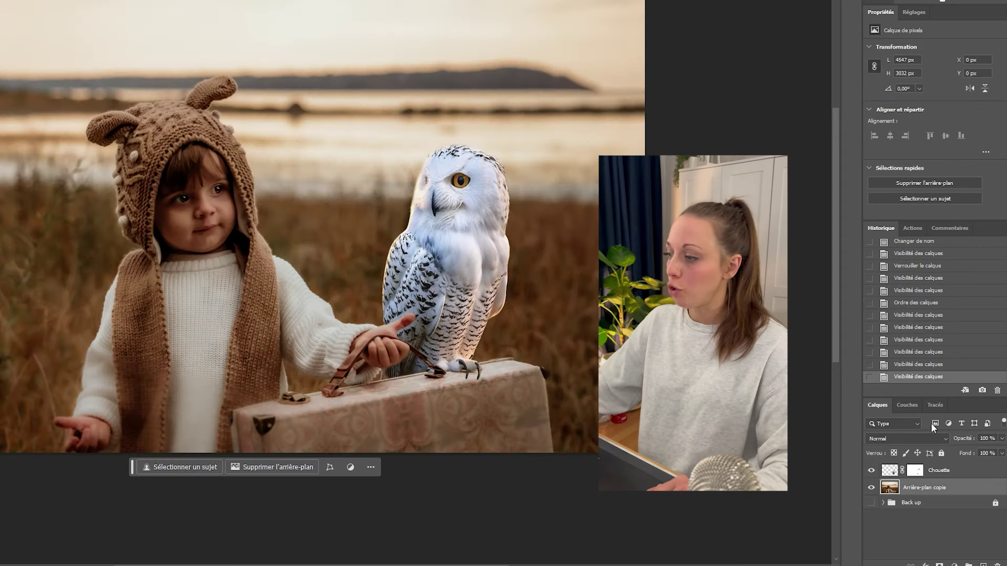
Step: Add a new layer above the Chouette layer and circle the owl on it with a red brush stroke
{"action": "left_click", "coordinate": [944, 477]}
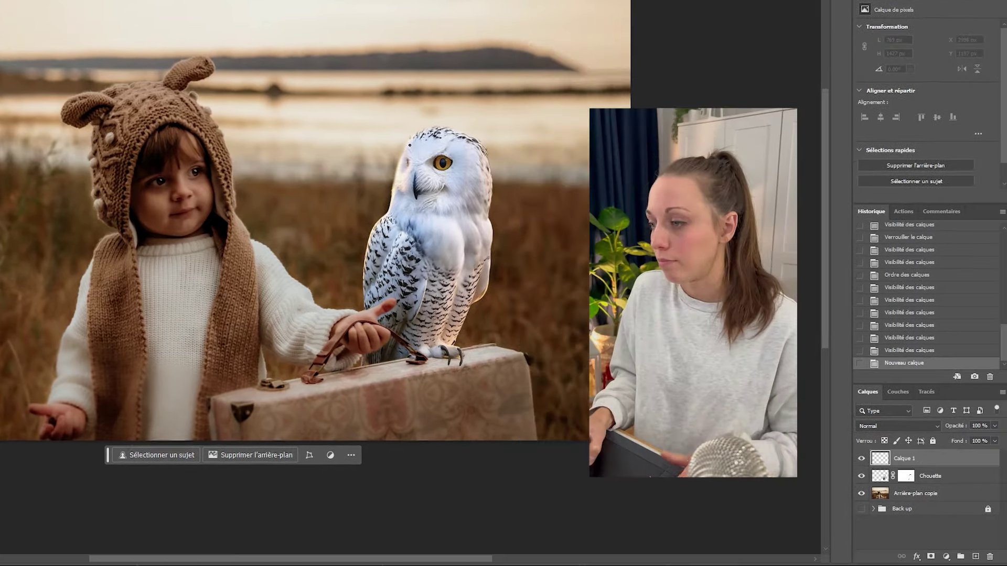
{"action": "scroll", "coordinate": [421, 225], "scroll_direction": "down", "scroll_amount": 3}
{"action": "scroll", "coordinate": [421, 225], "scroll_direction": "up", "scroll_amount": 2}
{"action": "scroll", "coordinate": [245, 211], "scroll_direction": "right", "scroll_amount": 2}
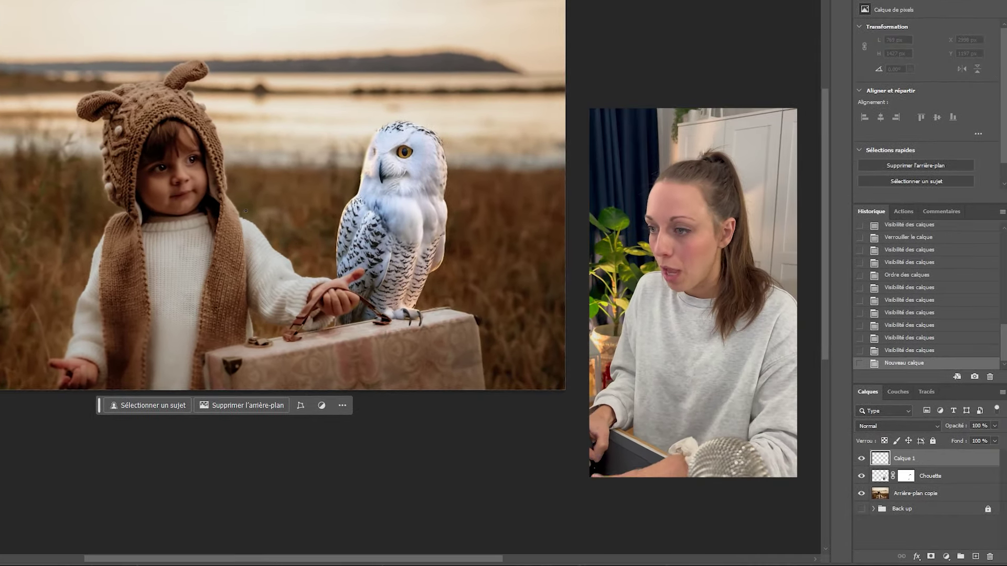
{"action": "scroll", "coordinate": [276, 190], "scroll_direction": "up", "scroll_amount": 1}
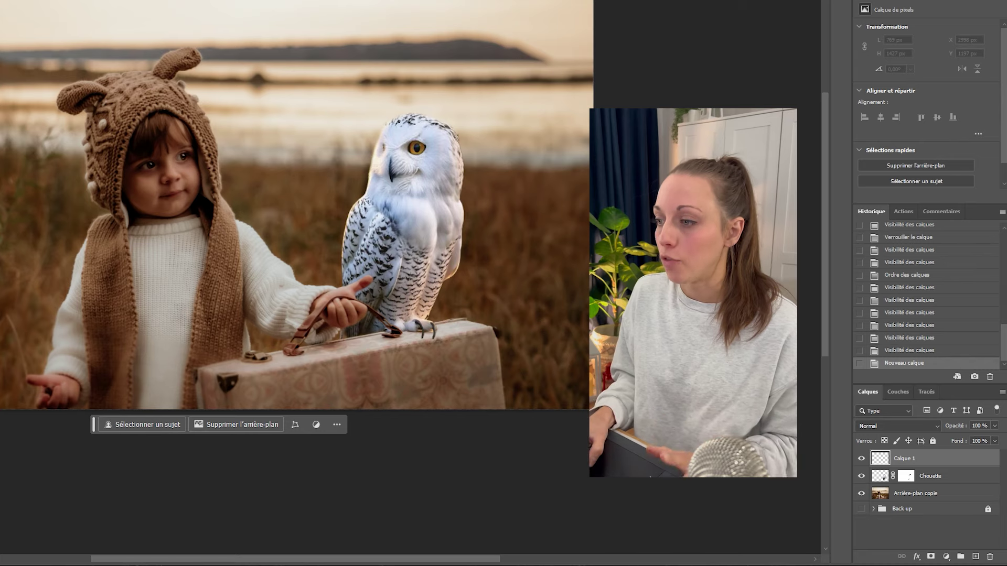
{"action": "left_click_drag", "start_coordinate": [418, 67], "coordinate": [367, 96]}
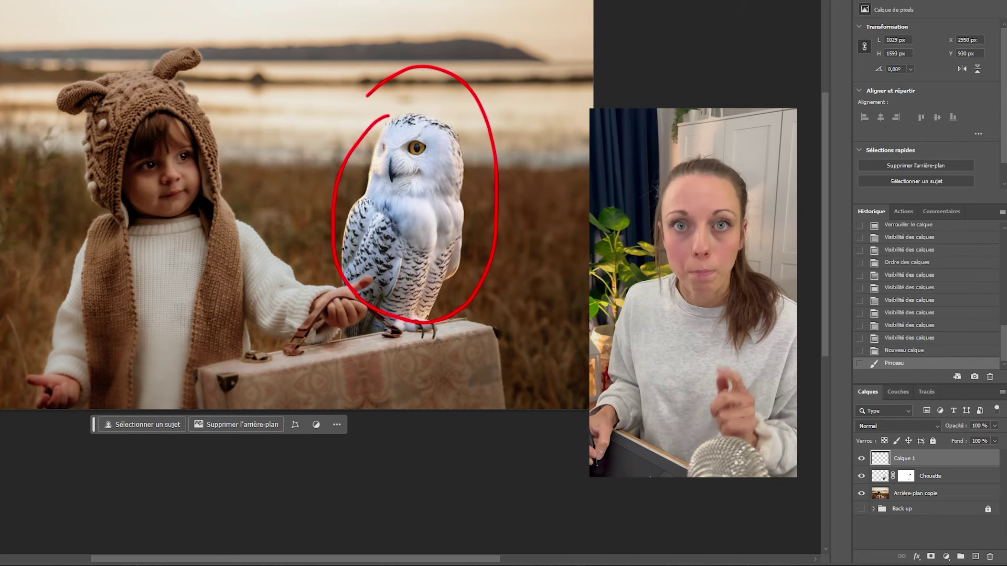
{"action": "scroll", "coordinate": [161, 227], "scroll_direction": "down", "scroll_amount": 2}
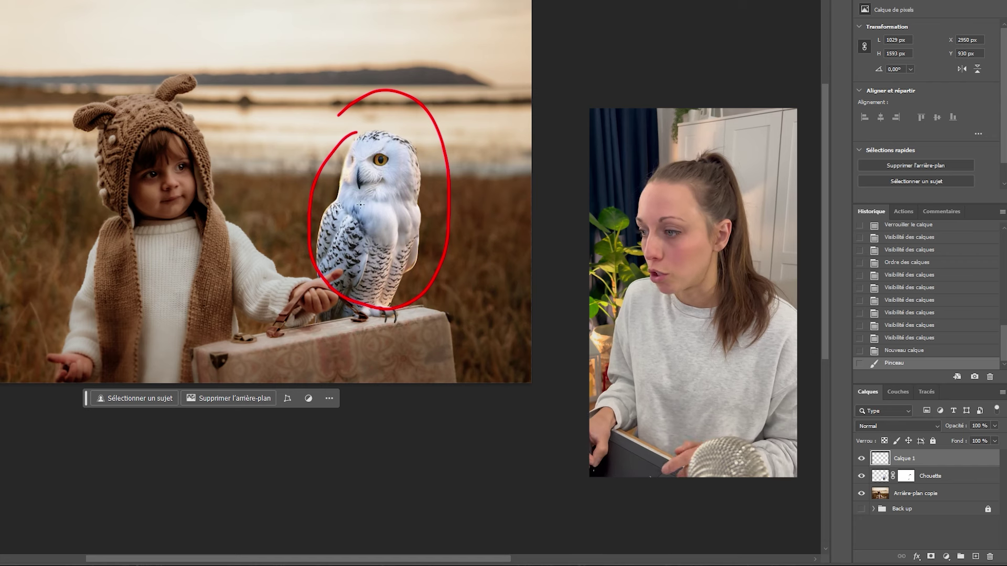
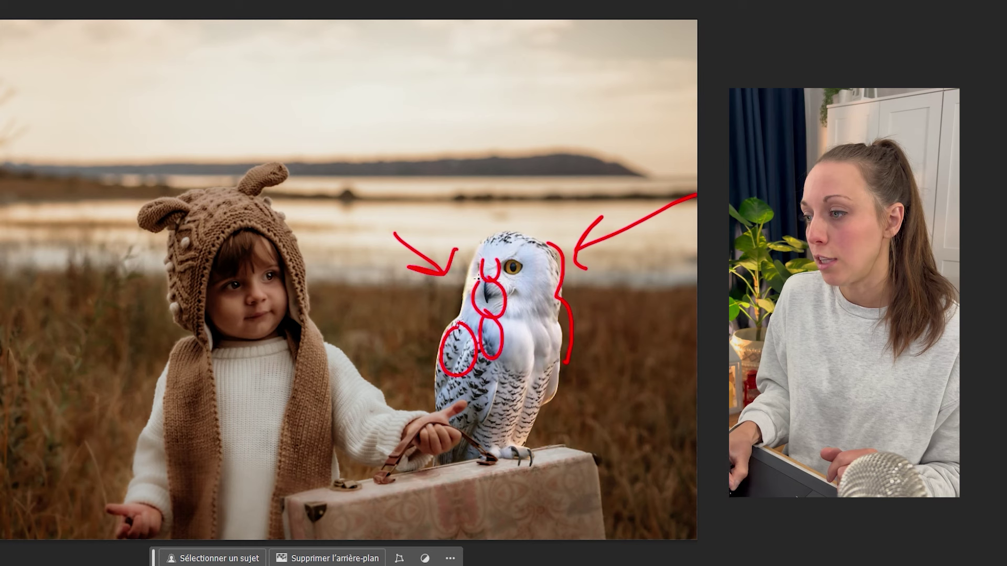
Step: Annotate the child's hand, the owl's feet and the light direction in red, and delete the annotation layer
{"action": "left_click_drag", "start_coordinate": [443, 419], "coordinate": [464, 423]}
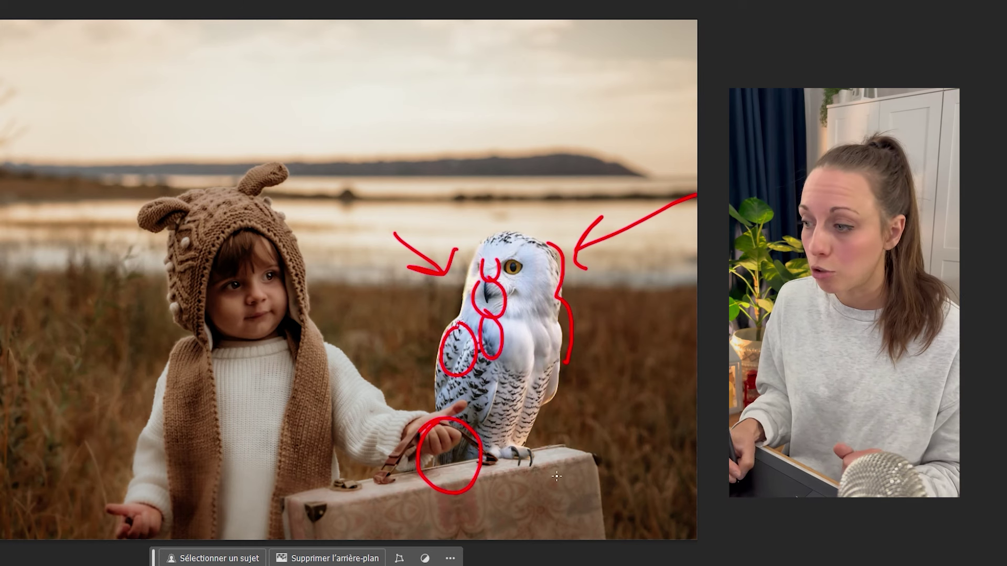
{"action": "mouse_move", "coordinate": [505, 470]}
{"action": "left_mouse_down"}
{"action": "mouse_move", "coordinate": [512, 458]}
{"action": "mouse_move", "coordinate": [520, 465]}
{"action": "left_mouse_up"}
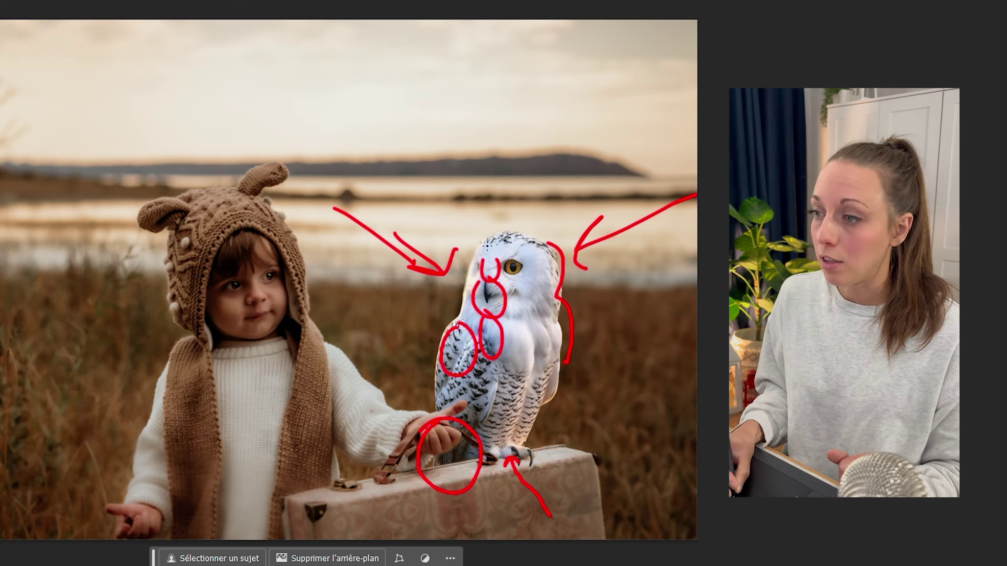
{"action": "left_click_drag", "start_coordinate": [680, 211], "coordinate": [643, 251]}
{"action": "mouse_move", "coordinate": [402, 437]}
{"action": "left_mouse_down"}
{"action": "mouse_move", "coordinate": [377, 511]}
{"action": "mouse_move", "coordinate": [509, 435]}
{"action": "mouse_move", "coordinate": [435, 447]}
{"action": "left_mouse_up"}
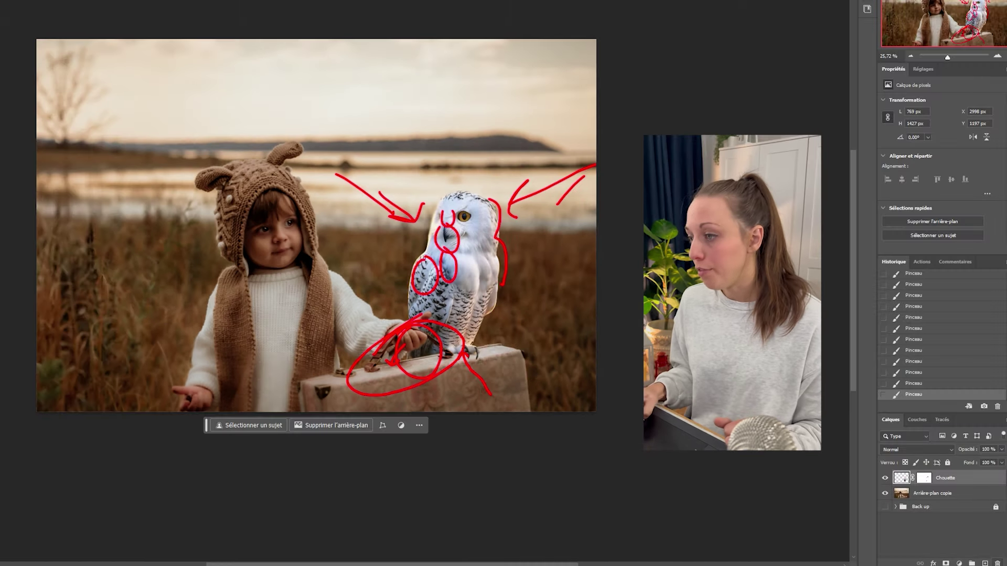
{"action": "key", "text": "Delete"}
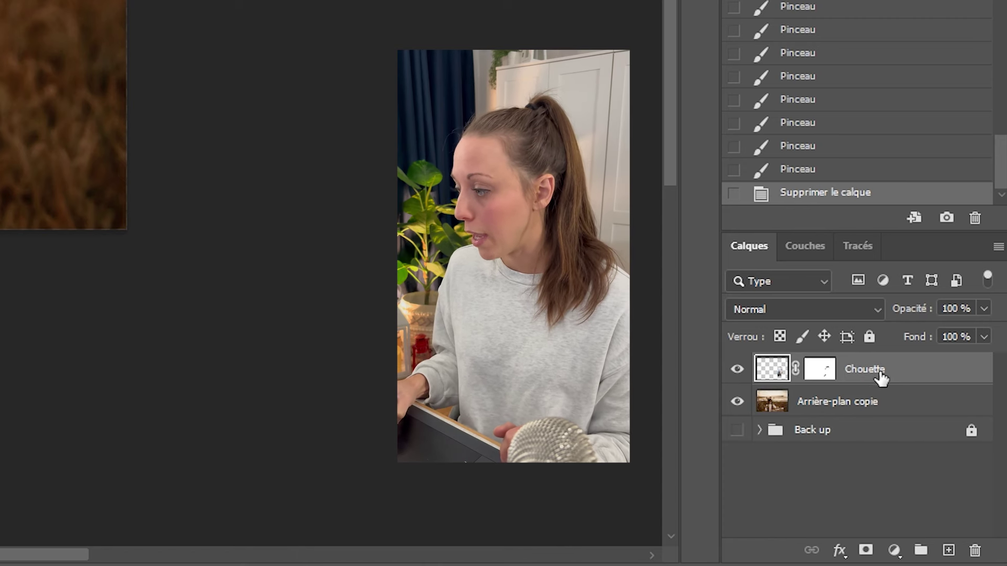
Step: Add a Balance des couleurs adjustment layer above the Chouette layer, try shifting its Jaune/Bleu balance and undo that shift
{"action": "left_click", "coordinate": [894, 551]}
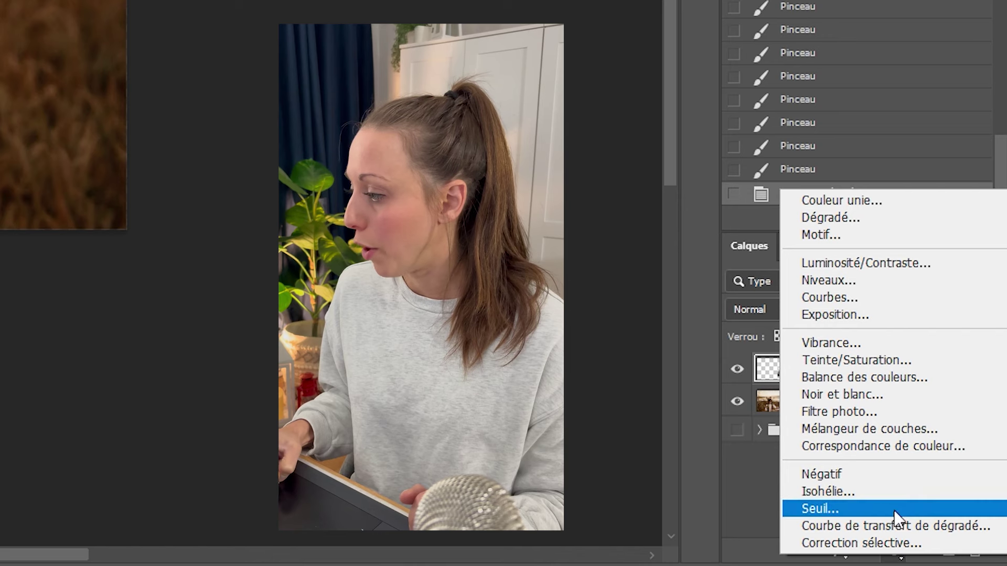
{"action": "left_click", "coordinate": [756, 510]}
{"action": "left_click", "coordinate": [894, 551]}
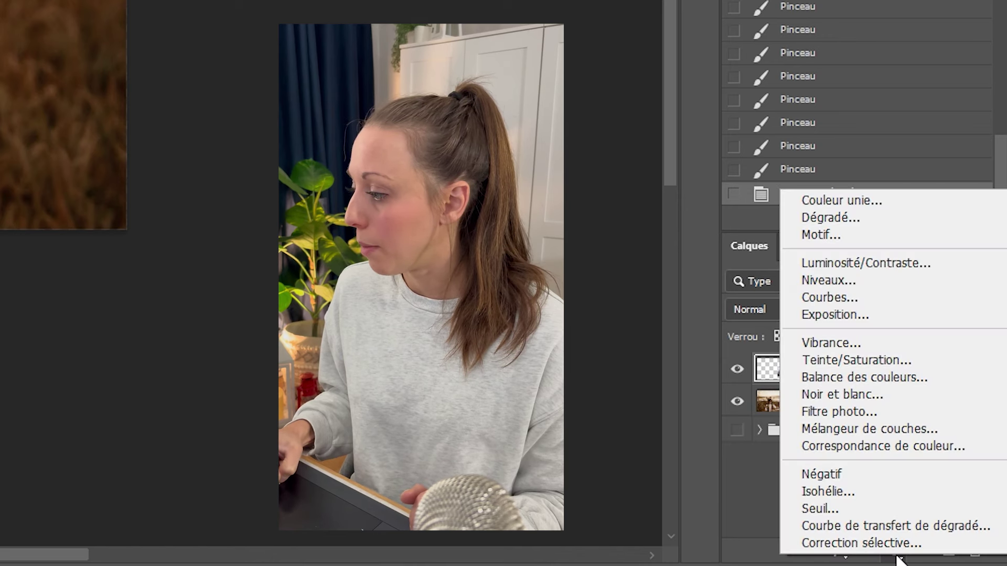
{"action": "left_click", "coordinate": [763, 502]}
{"action": "left_click", "coordinate": [895, 553]}
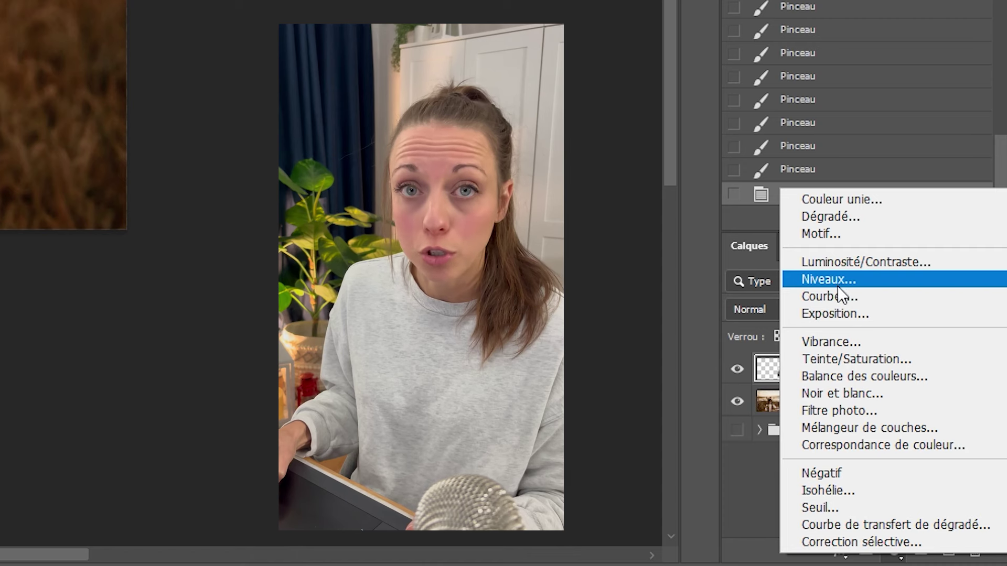
{"action": "left_click", "coordinate": [836, 376]}
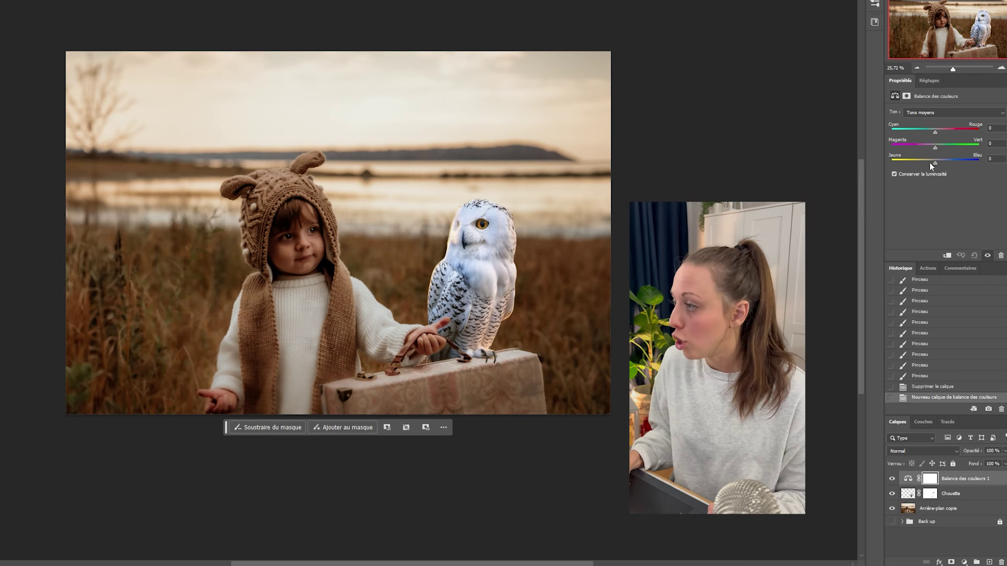
{"action": "mouse_move", "coordinate": [929, 162]}
{"action": "left_mouse_down"}
{"action": "mouse_move", "coordinate": [941, 165]}
{"action": "mouse_move", "coordinate": [912, 169]}
{"action": "mouse_move", "coordinate": [940, 173]}
{"action": "left_mouse_up"}
{"action": "key", "text": "ctrl+z"}
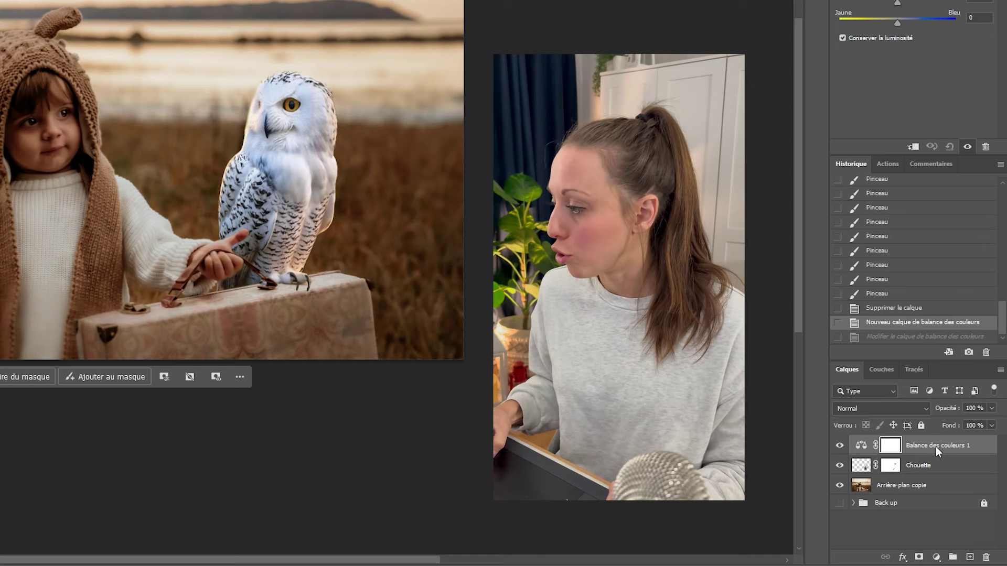
Step: Try clipping the Balance des couleurs layer to the Chouette layer, and undo both the clipping and the adjustment layer
{"action": "right_click", "coordinate": [936, 446]}
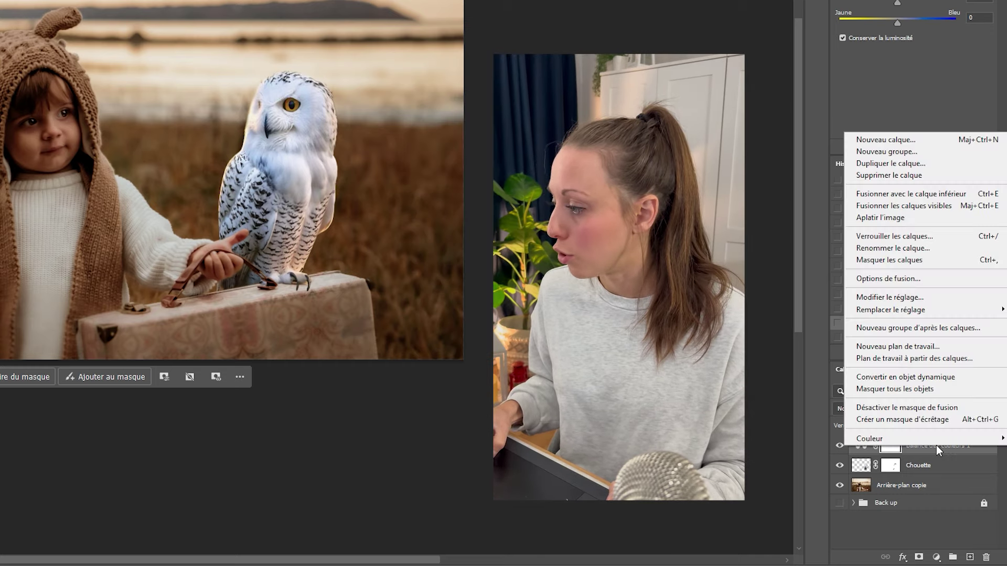
{"action": "left_click", "coordinate": [908, 419]}
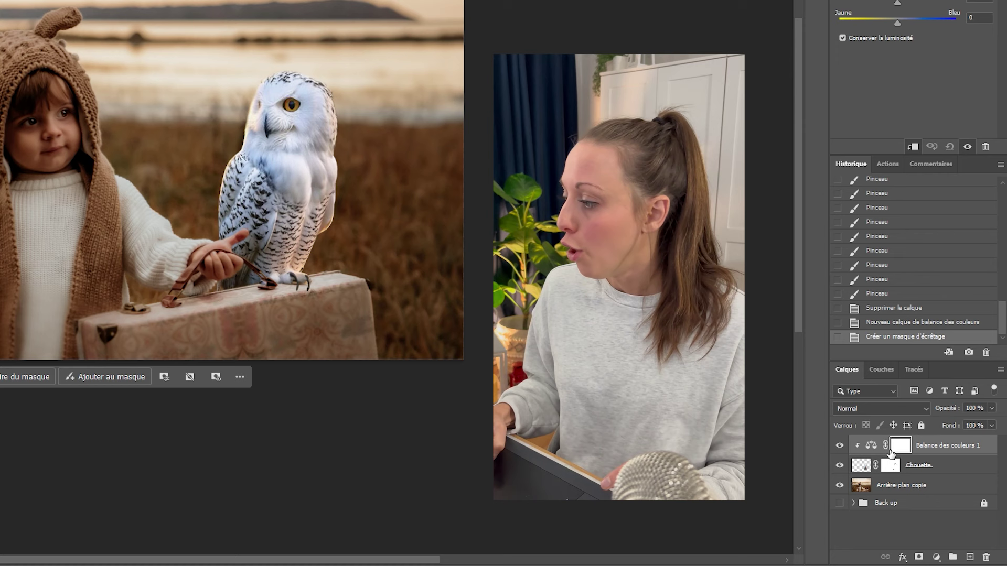
{"action": "key", "text": "ctrl+z"}
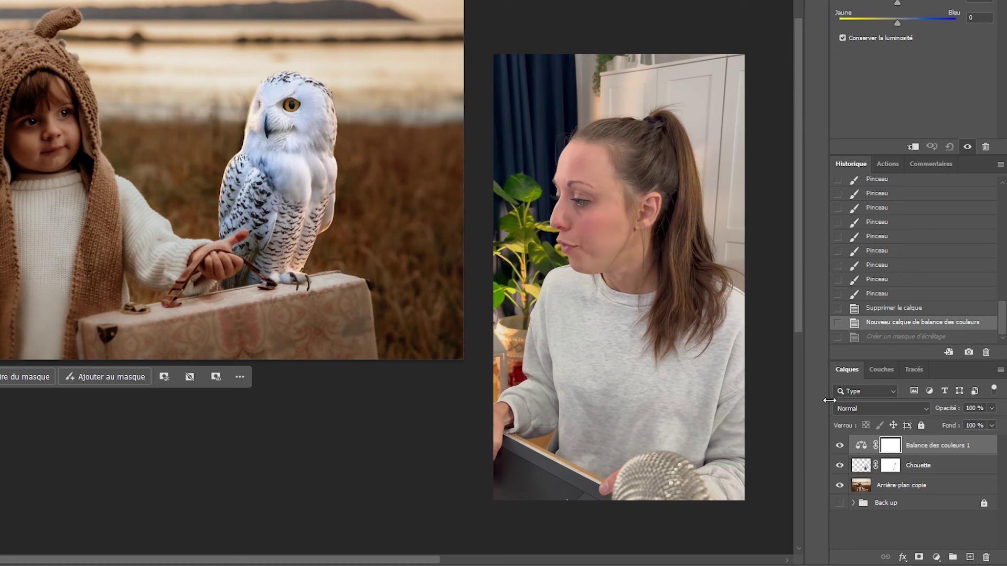
{"action": "left_click", "coordinate": [914, 149]}
{"action": "key", "text": "ctrl+z"}
{"action": "key", "text": "ctrl+z"}
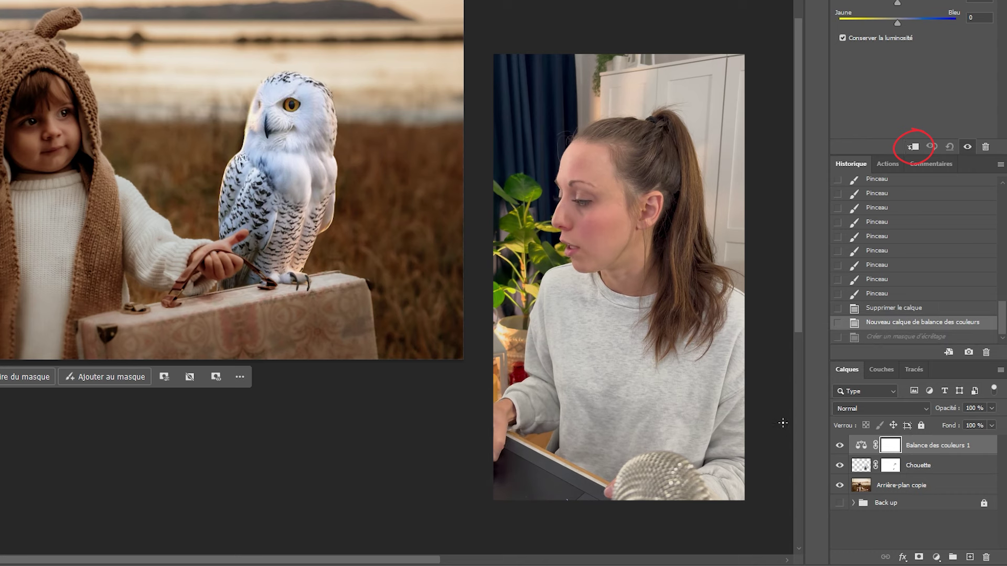
Step: Add a Balance des couleurs adjustment layer clipped to the Chouette layer and set its tone range to Tons foncés
{"action": "left_click", "coordinate": [936, 559]}
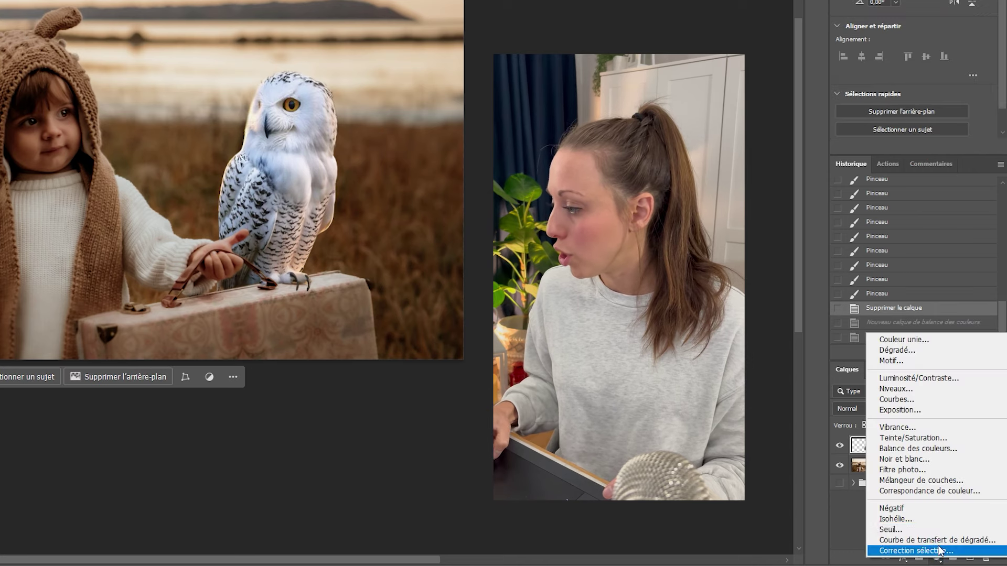
{"action": "left_click", "coordinate": [922, 451]}
{"action": "left_click", "coordinate": [913, 147]}
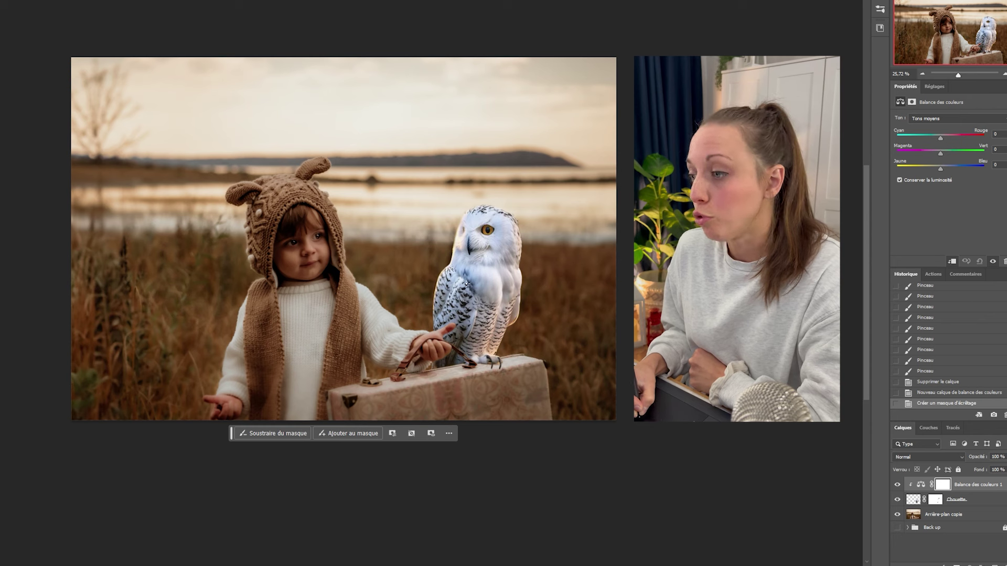
{"action": "left_click", "coordinate": [926, 119]}
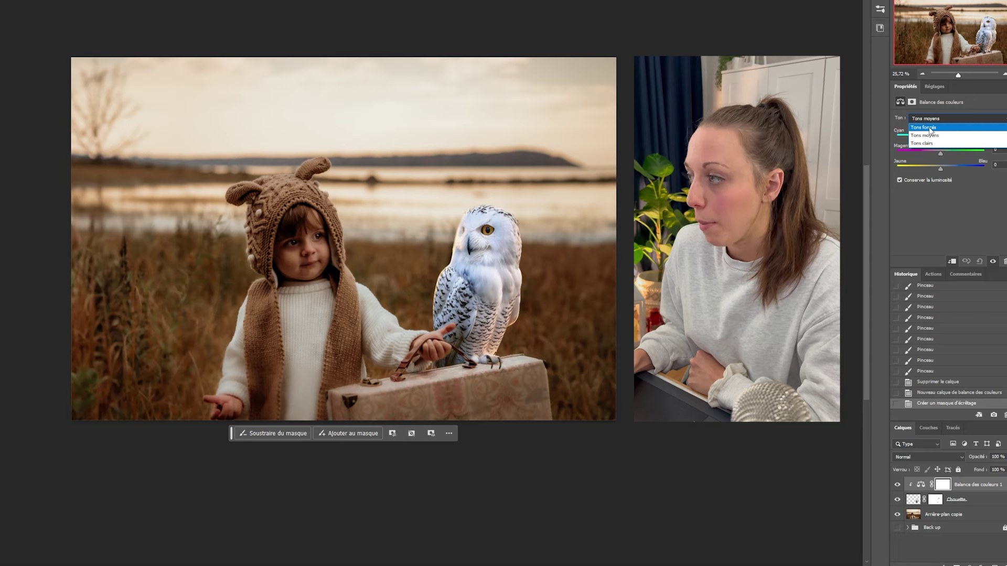
{"action": "left_click", "coordinate": [930, 127]}
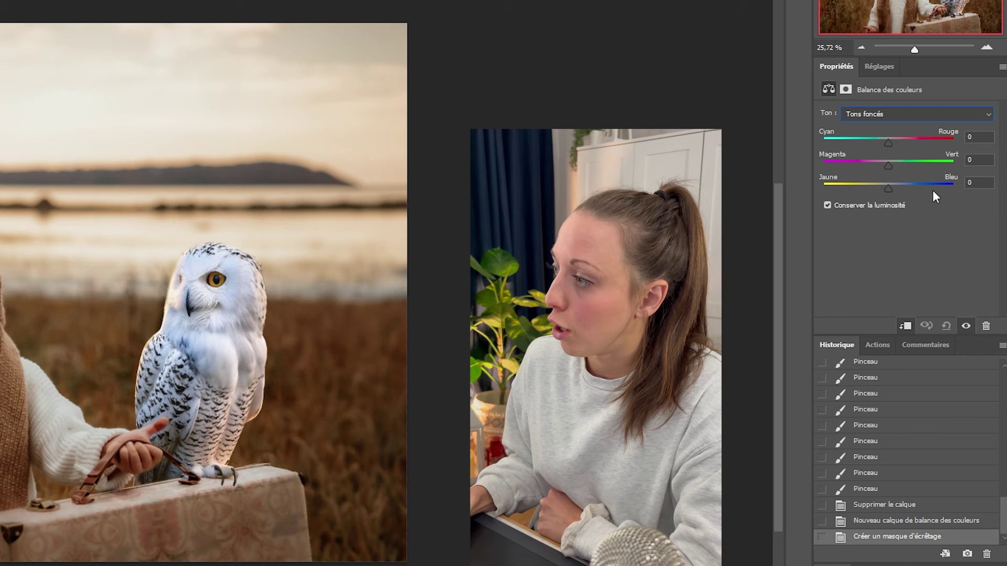
Step: Try the Jaune/Bleu balance of the owl's dark tones at -97 and +64, and reset it to 0
{"action": "left_click_drag", "start_coordinate": [887, 188], "coordinate": [825, 186]}
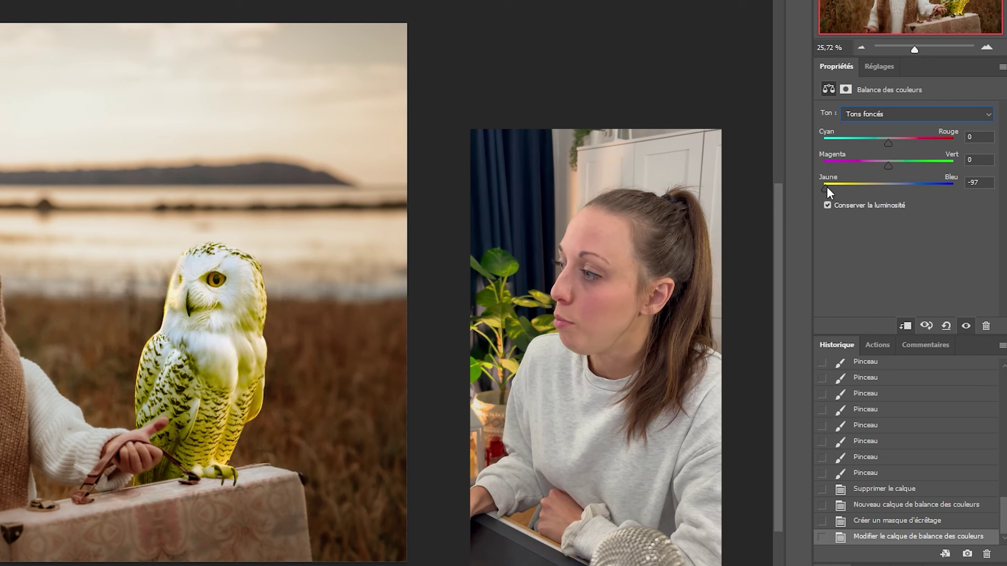
{"action": "key", "text": "ctrl+z"}
{"action": "left_click_drag", "start_coordinate": [890, 192], "coordinate": [929, 194]}
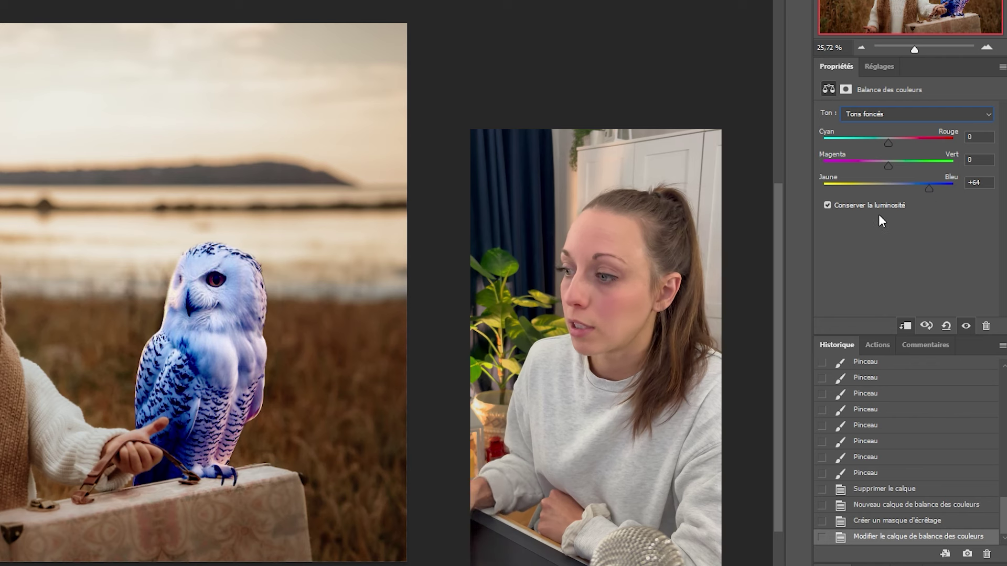
{"action": "double_click", "coordinate": [930, 190]}
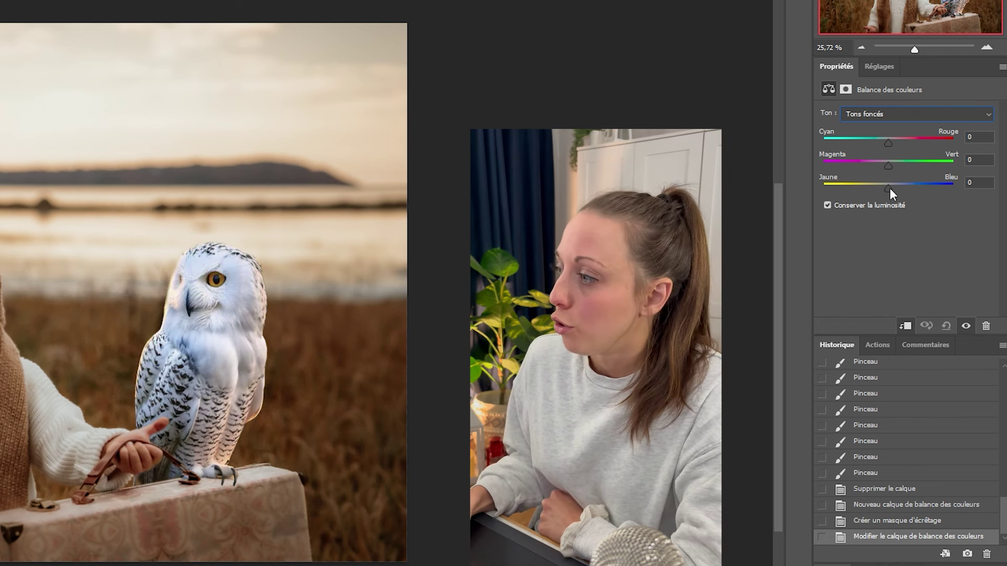
Step: Set the dark tones' Jaune/Bleu balance to -28 and Magenta/Vert to -8 for the owl
{"action": "left_click_drag", "start_coordinate": [890, 188], "coordinate": [881, 187]}
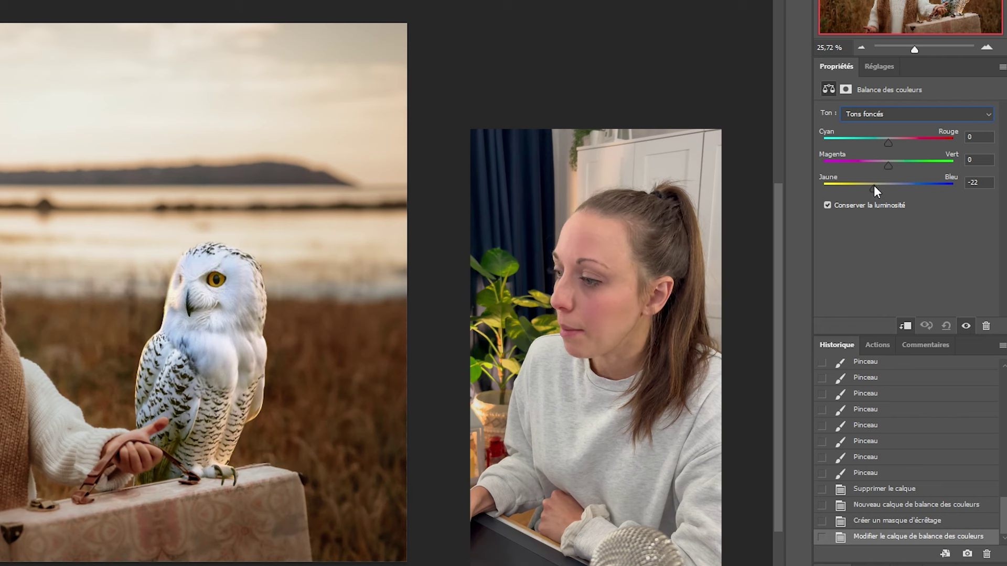
{"action": "left_click_drag", "start_coordinate": [872, 187], "coordinate": [869, 187]}
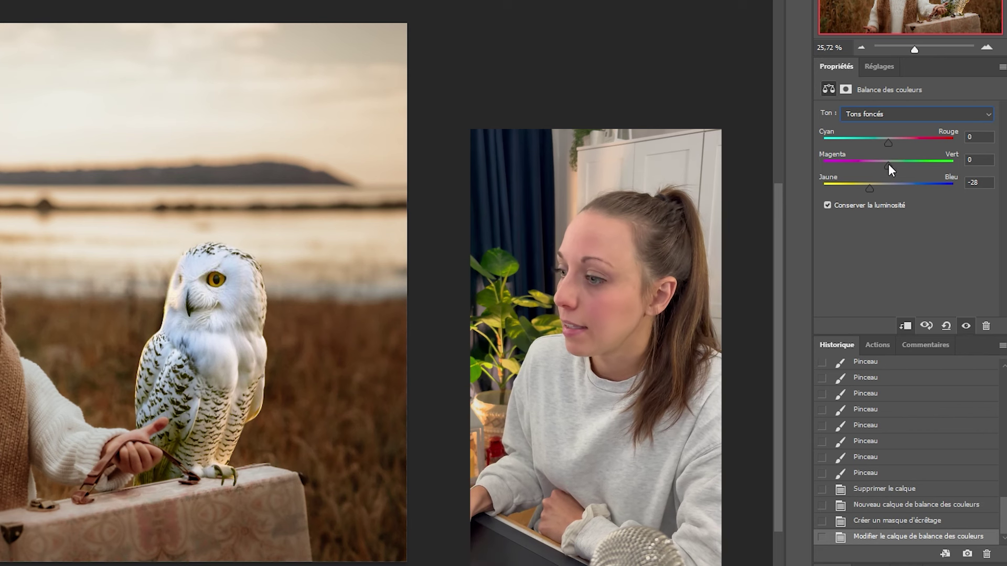
{"action": "left_click_drag", "start_coordinate": [888, 163], "coordinate": [887, 163]}
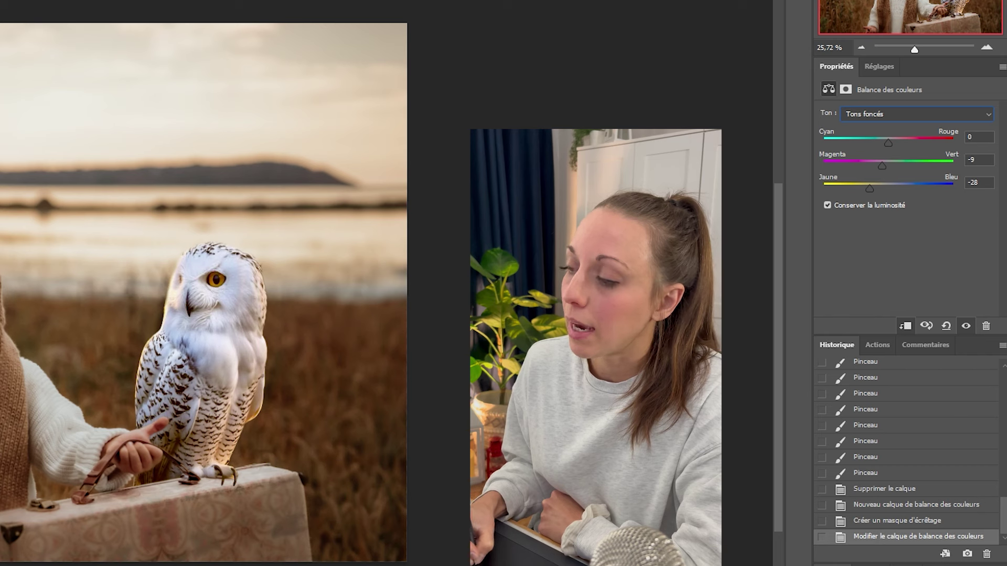
{"action": "left_click_drag", "start_coordinate": [881, 166], "coordinate": [884, 166]}
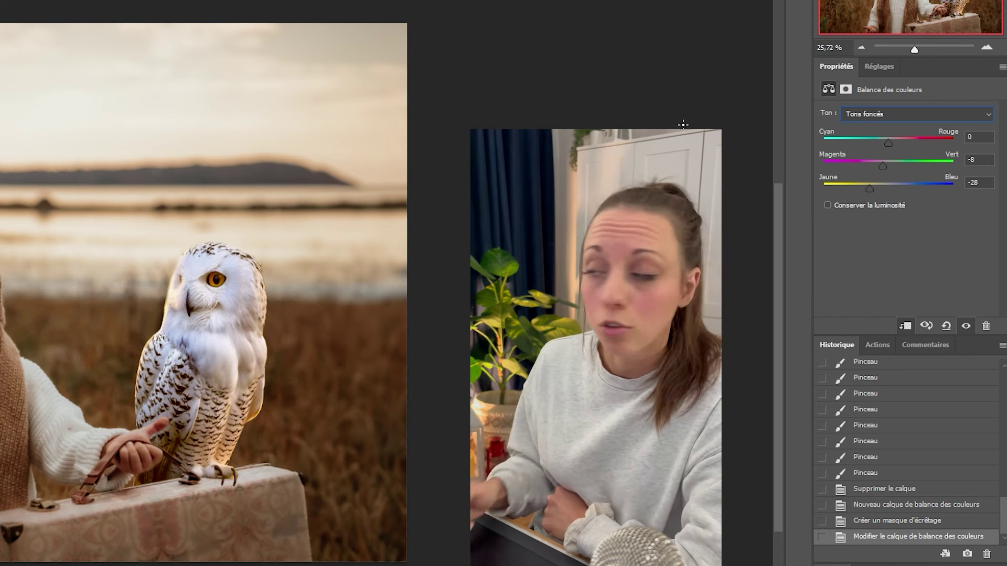
Step: Enable Conserver la luminosité for the owl's colour balance and set the dark tones' Magenta/Vert to -7
{"action": "left_click", "coordinate": [828, 206]}
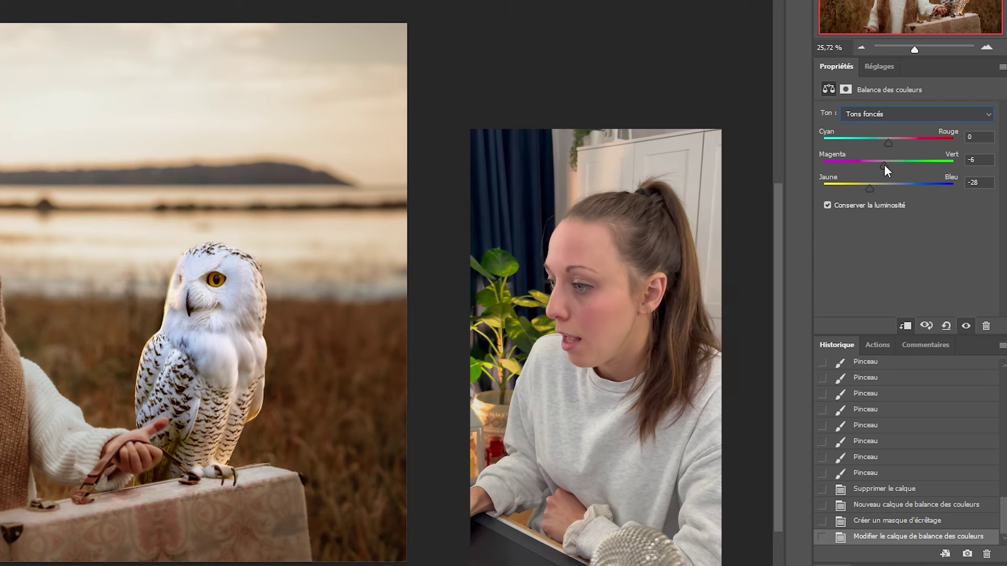
{"action": "left_click_drag", "start_coordinate": [885, 165], "coordinate": [882, 165]}
Step: Set the owl's Tons moyens colour balance to Cyan/Rouge -5, Magenta/Vert -9 and Jaune/Bleu -9
{"action": "left_click_drag", "start_coordinate": [901, 49], "coordinate": [904, 32]}
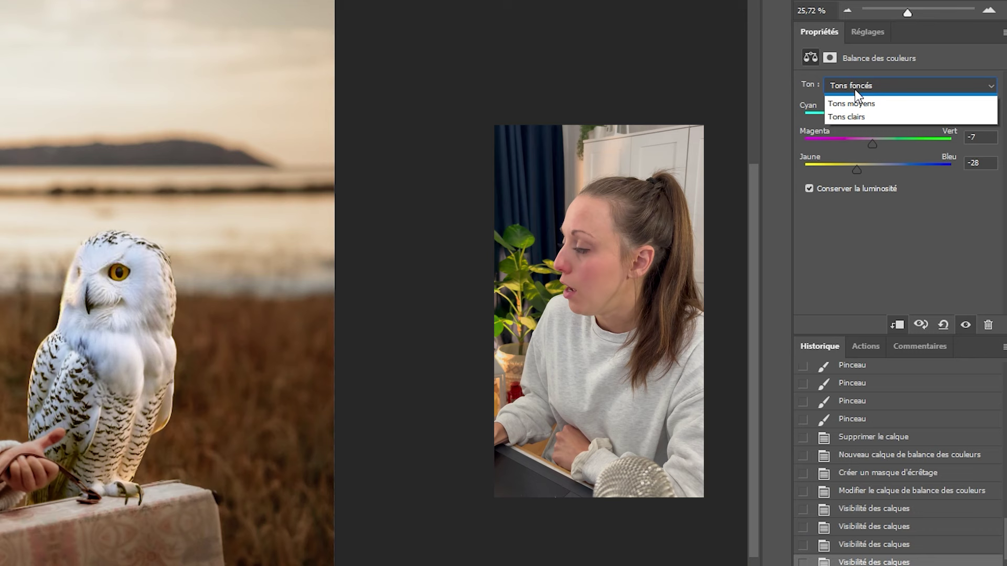
{"action": "left_click", "coordinate": [857, 111]}
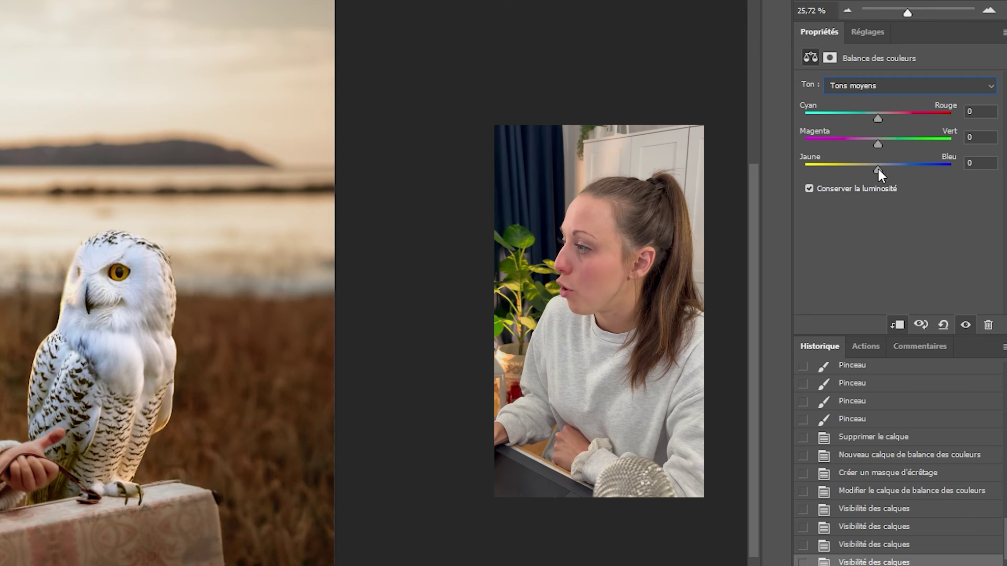
{"action": "left_click_drag", "start_coordinate": [879, 168], "coordinate": [875, 119]}
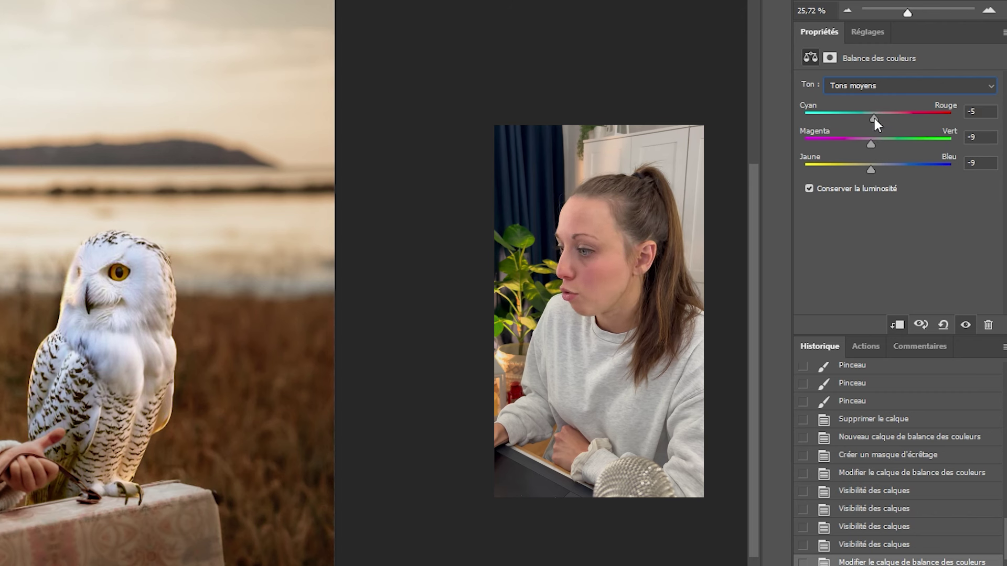
Step: For the owl's Tons clairs, try an extreme yellow shift, reset it, and move the balance slightly toward Jaune
{"action": "left_click", "coordinate": [870, 86]}
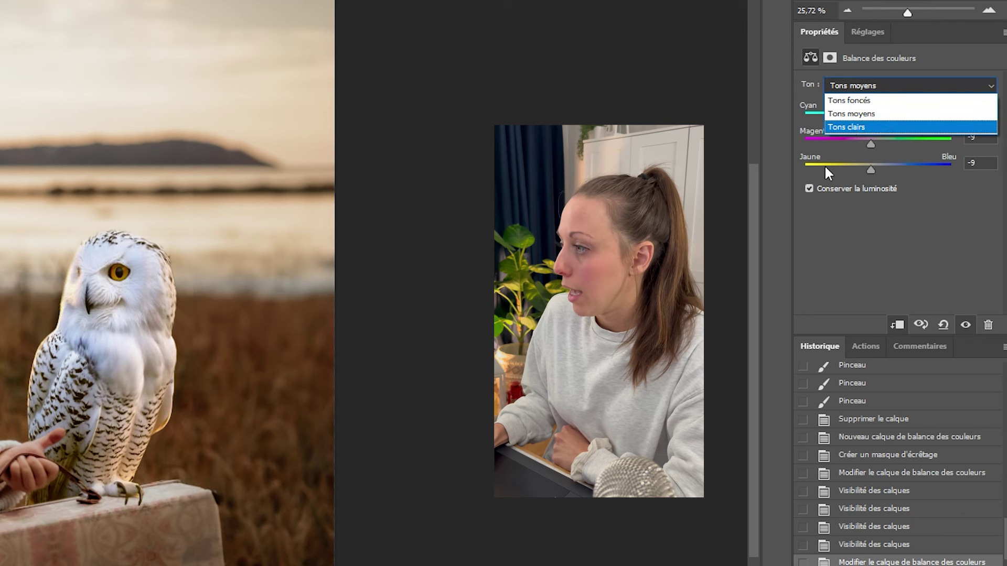
{"action": "left_click", "coordinate": [851, 127]}
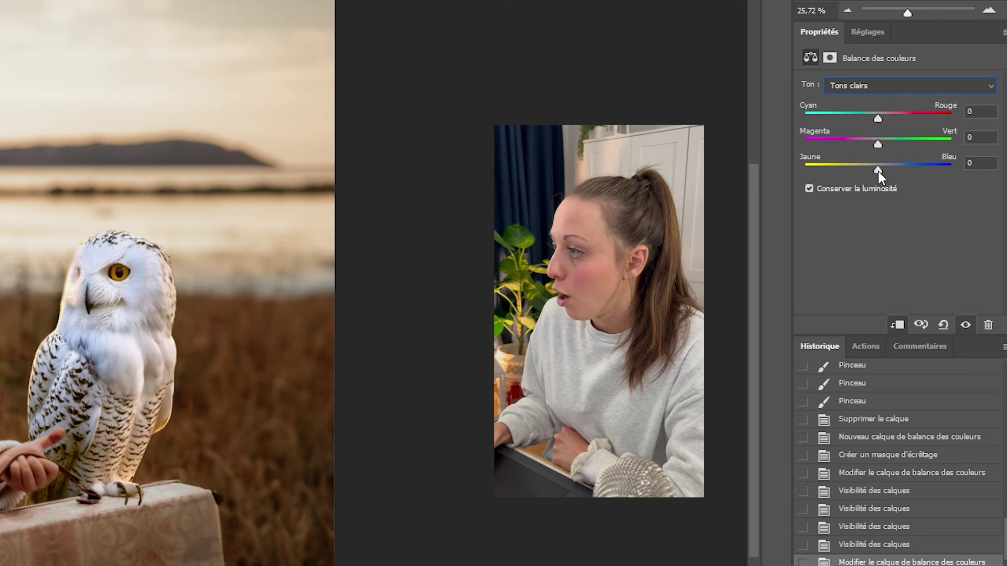
{"action": "left_click_drag", "start_coordinate": [878, 171], "coordinate": [807, 170]}
{"action": "double_click", "coordinate": [806, 169]}
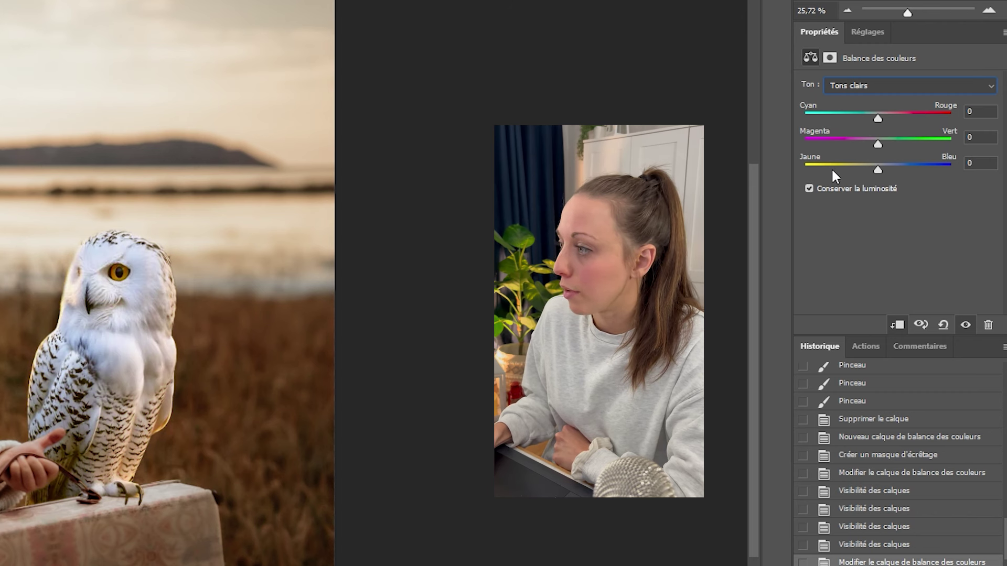
{"action": "left_click_drag", "start_coordinate": [877, 170], "coordinate": [871, 119]}
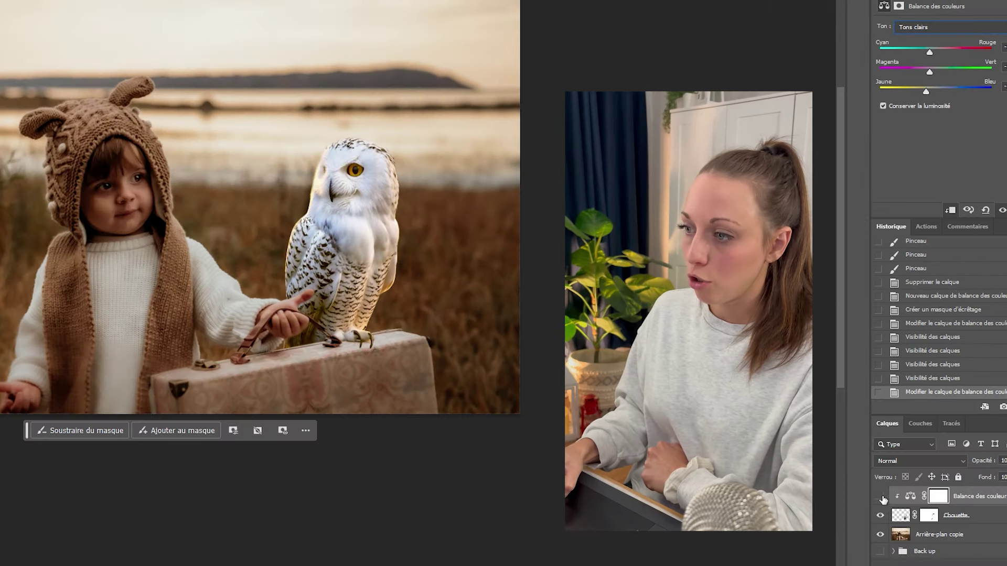
Step: Compare the owl with and without the Balance des couleurs 1 adjustment, leaving the layer visible
{"action": "left_click", "coordinate": [880, 496]}
{"action": "left_click", "coordinate": [880, 496]}
{"action": "left_click", "coordinate": [881, 496]}
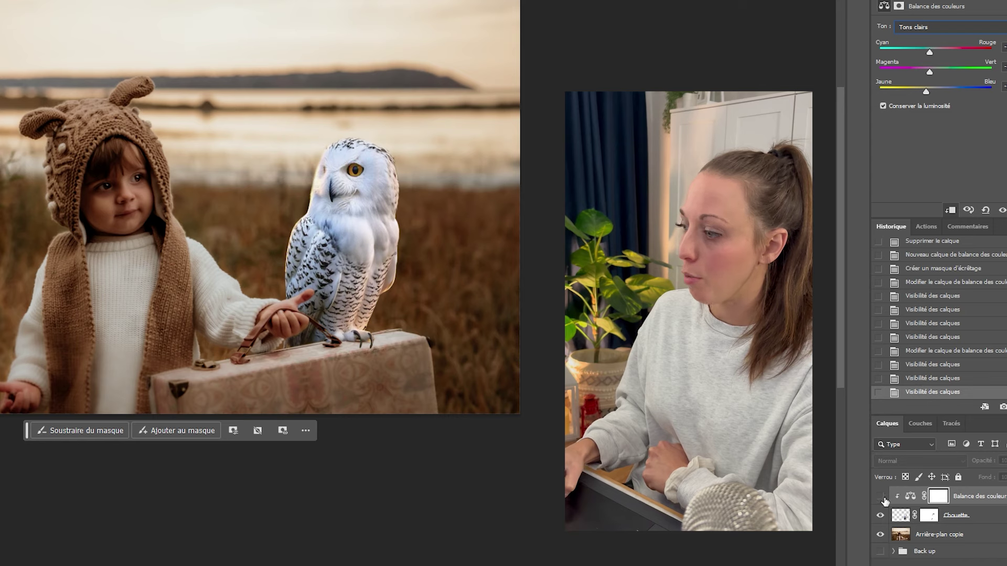
{"action": "left_click", "coordinate": [881, 496]}
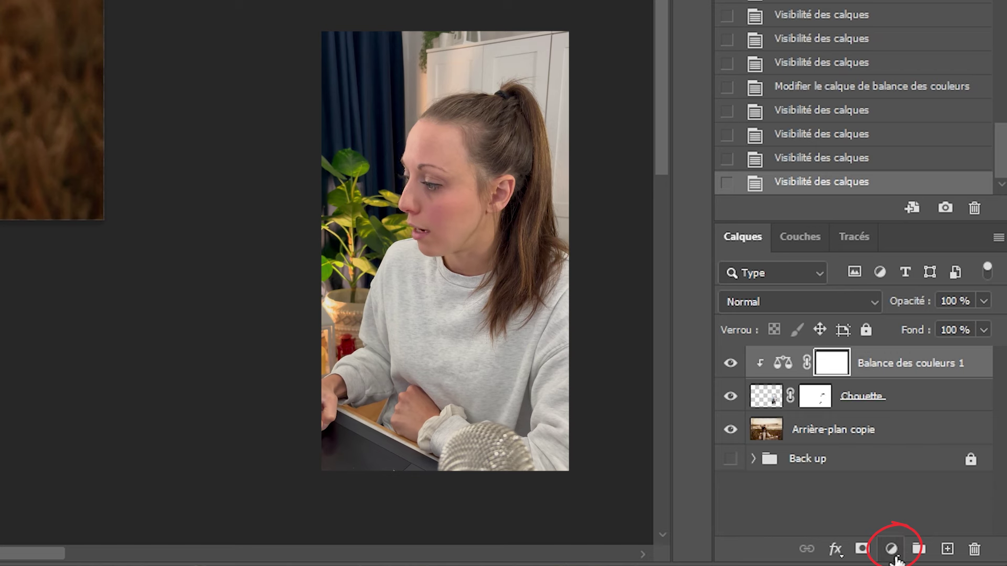
Step: Add a Teinte/Saturation adjustment layer above Balance des couleurs 1, try an overall hue shift, and undo that shift
{"action": "left_click", "coordinate": [891, 549]}
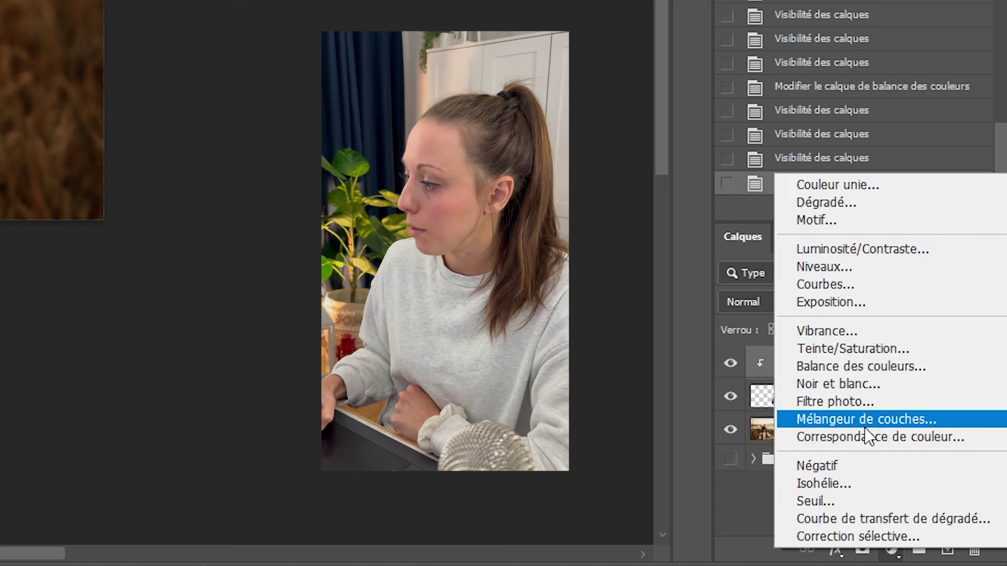
{"action": "left_click", "coordinate": [861, 353]}
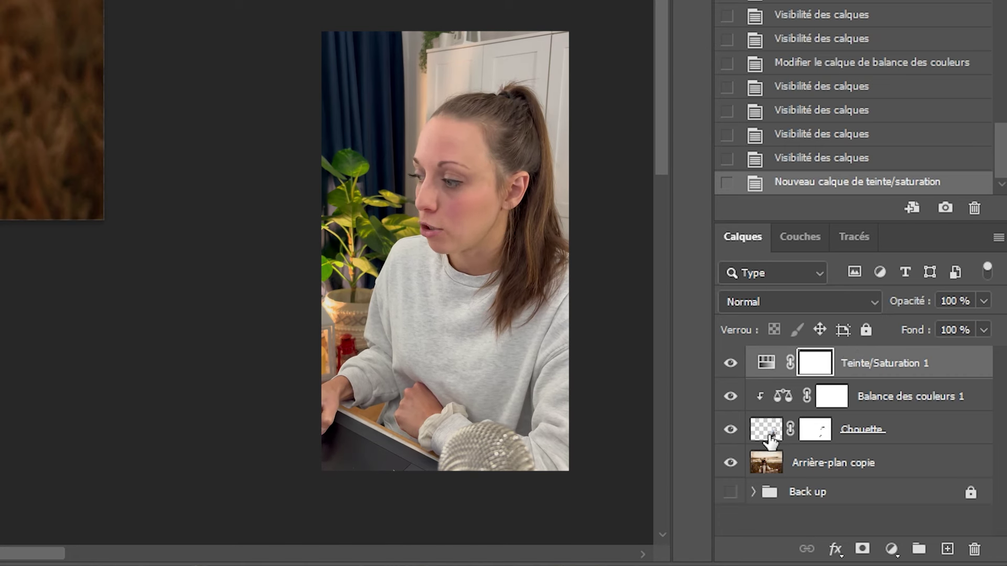
{"action": "left_click_drag", "start_coordinate": [852, 384], "coordinate": [787, 386]}
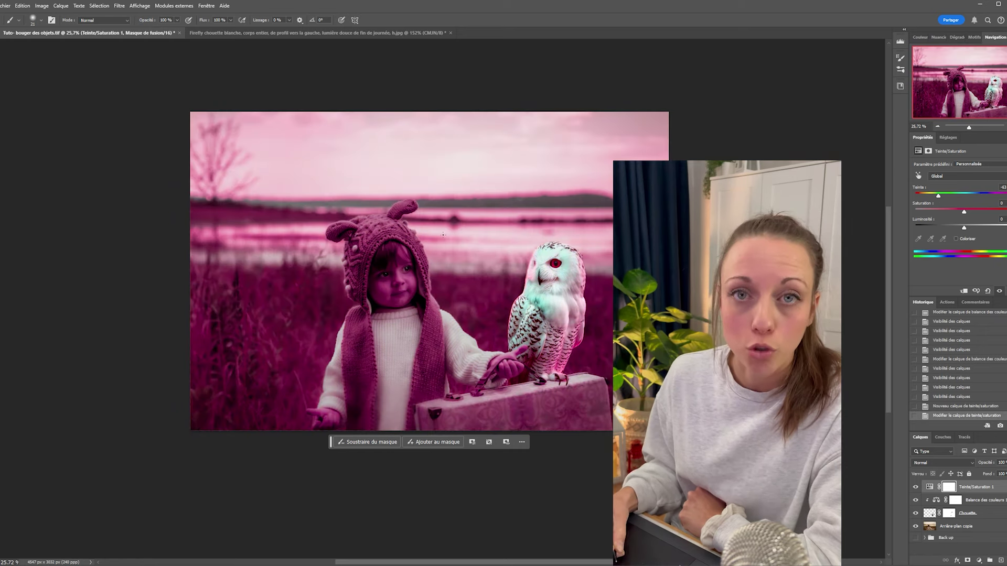
{"action": "key", "text": "ctrl+z"}
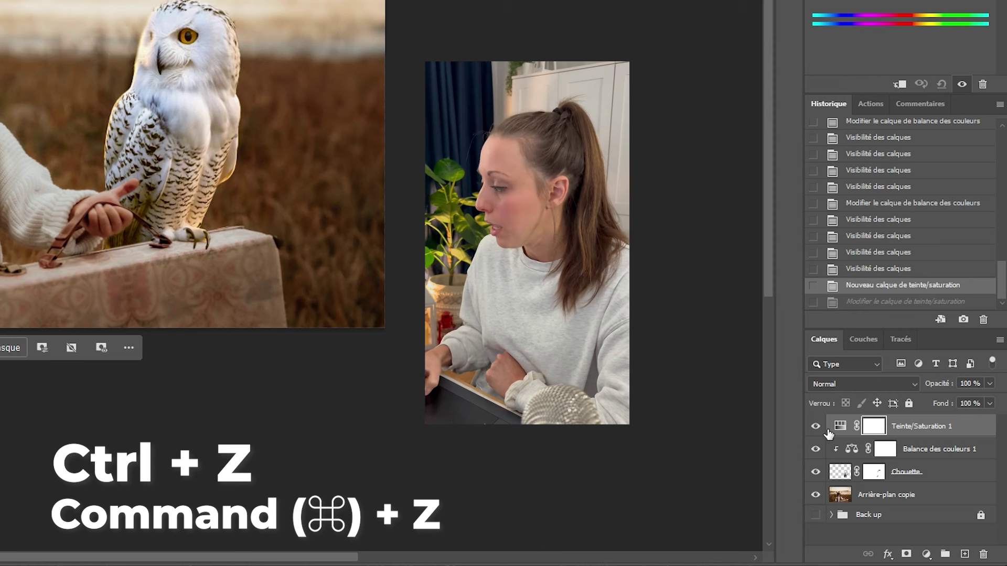
Step: Clip the Teinte/Saturation 1 layer to the owl and compare the image with Balance des couleurs 1 hidden and shown
{"action": "left_click", "coordinate": [921, 424]}
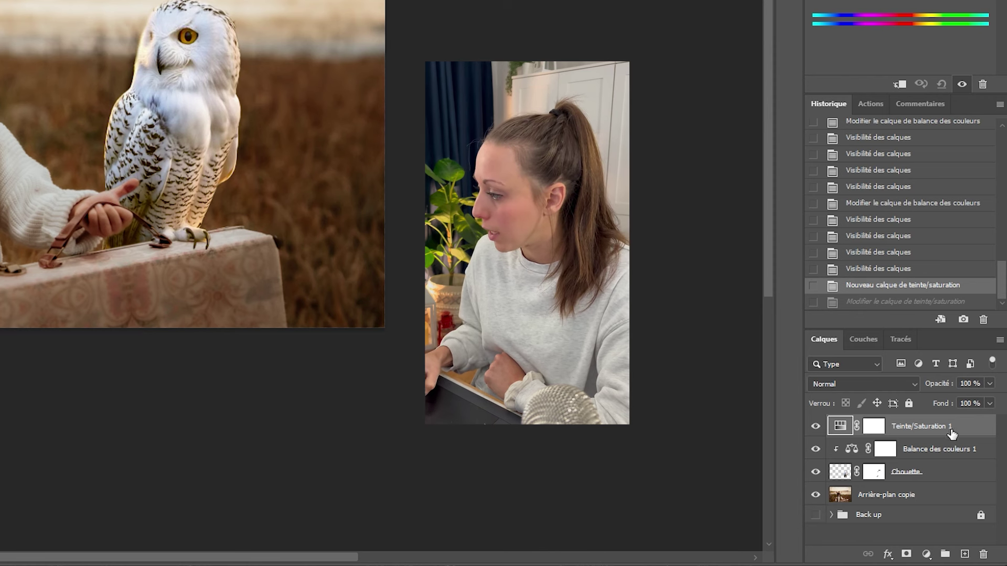
{"action": "left_click", "coordinate": [900, 88]}
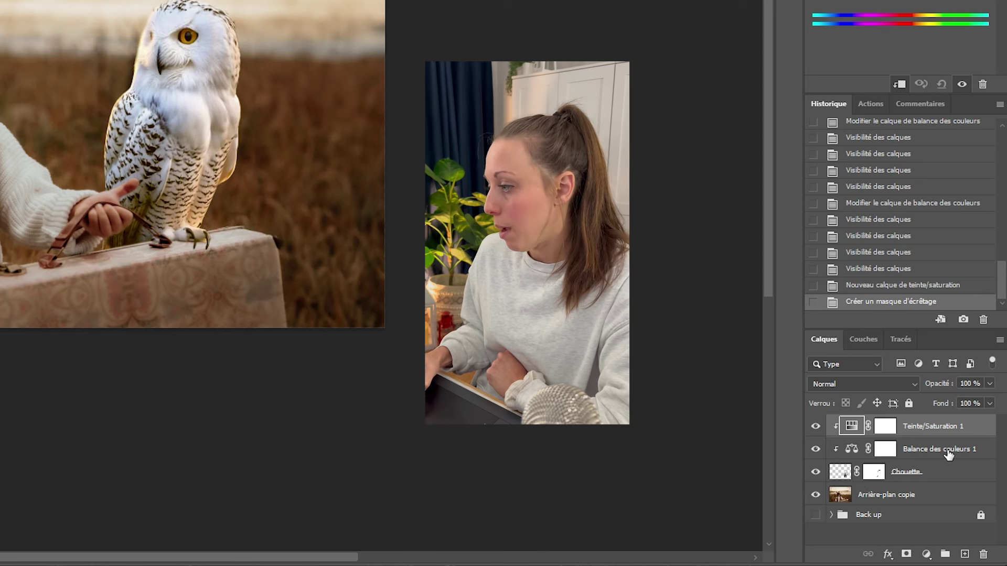
{"action": "left_click", "coordinate": [816, 450]}
{"action": "left_click", "coordinate": [816, 451]}
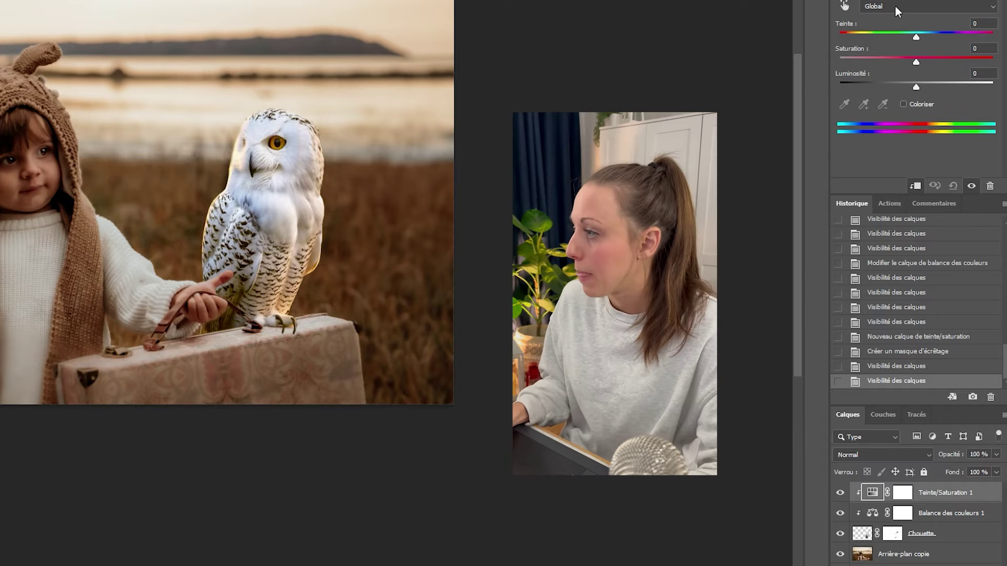
Step: Target the Bleus in the owl's Teinte/Saturation adjustment, try strong hue shifts in both directions, and reset Teinte to 0
{"action": "left_click", "coordinate": [897, 17]}
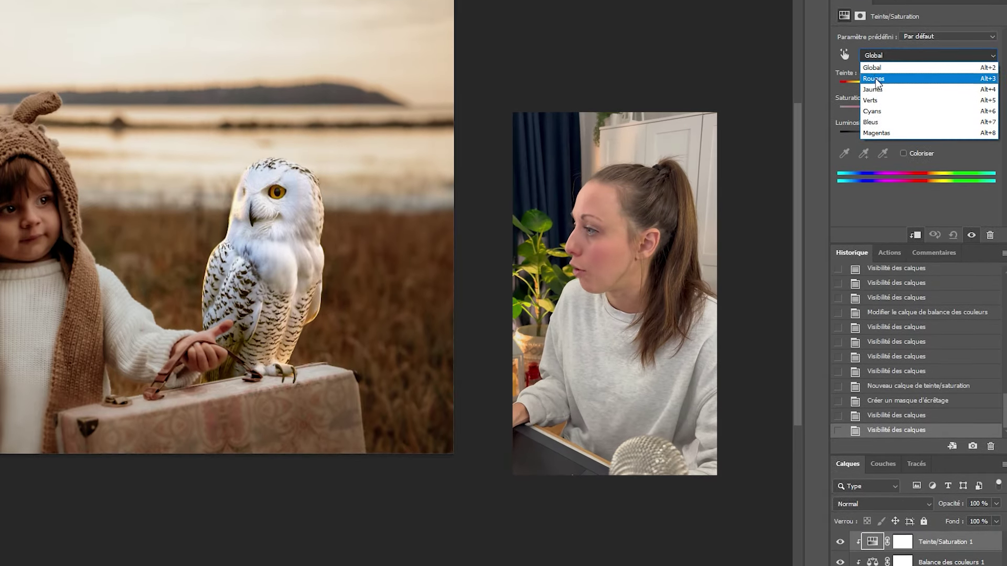
{"action": "left_click", "coordinate": [872, 135]}
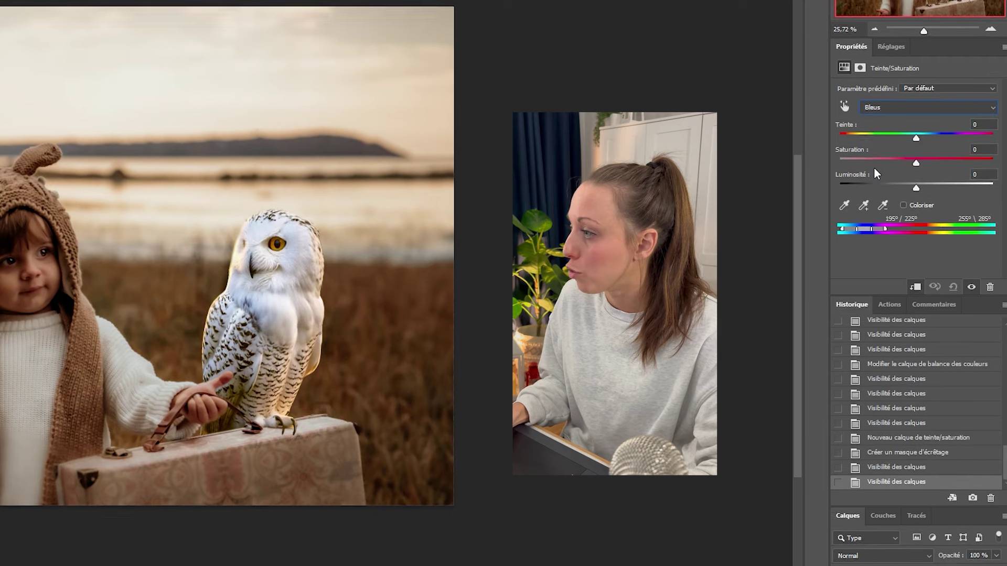
{"action": "left_click", "coordinate": [889, 120]}
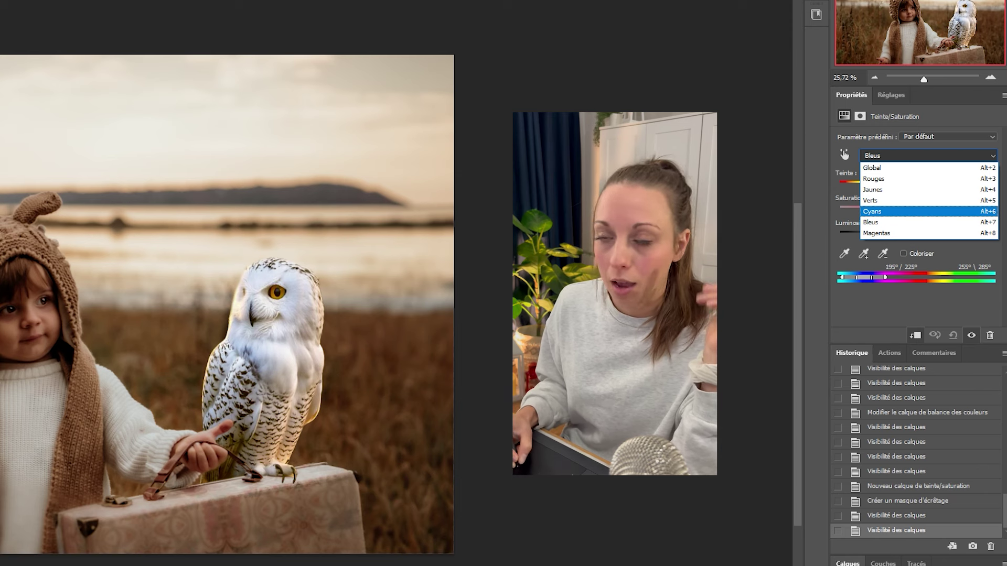
{"action": "left_click", "coordinate": [874, 226]}
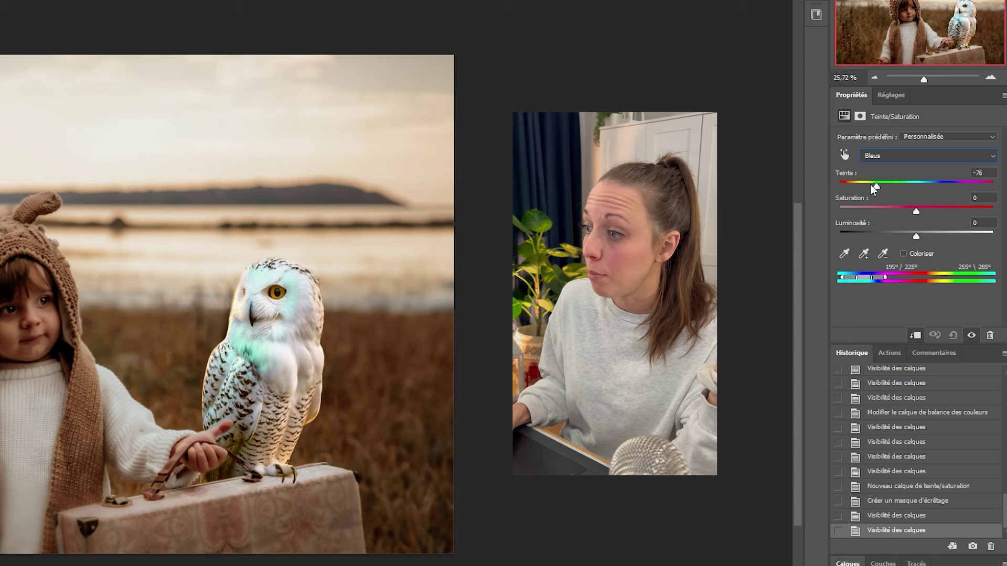
{"action": "left_click_drag", "start_coordinate": [849, 186], "coordinate": [976, 187]}
{"action": "double_click", "coordinate": [983, 185]}
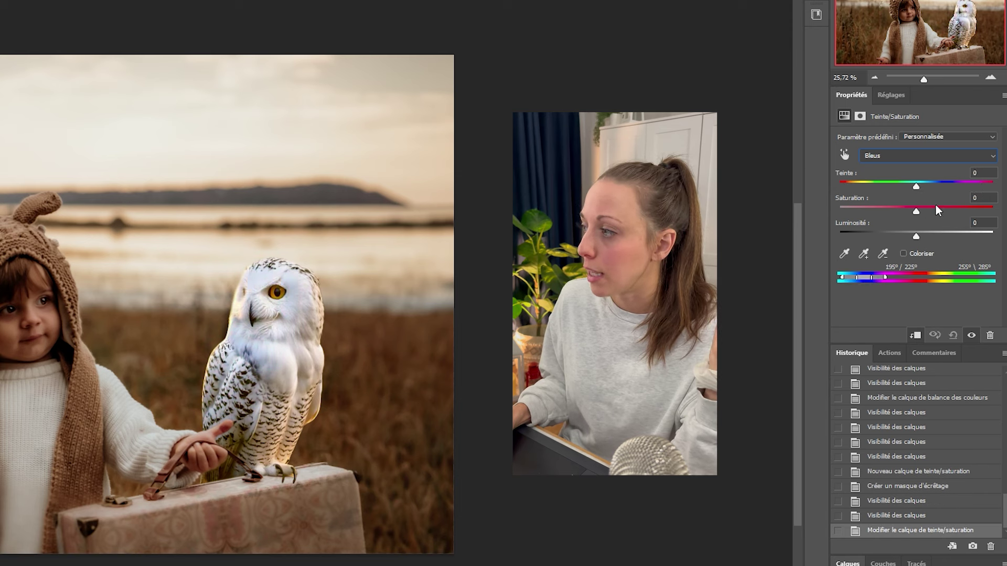
Step: Reduce the Saturation of the owl's Bleus slightly beyond -37 and set their Luminosité to +63
{"action": "mouse_move", "coordinate": [917, 212]}
{"action": "left_mouse_down"}
{"action": "mouse_move", "coordinate": [870, 209]}
{"action": "mouse_move", "coordinate": [985, 212]}
{"action": "mouse_move", "coordinate": [835, 207]}
{"action": "mouse_move", "coordinate": [915, 212]}
{"action": "mouse_move", "coordinate": [898, 208]}
{"action": "left_mouse_up"}
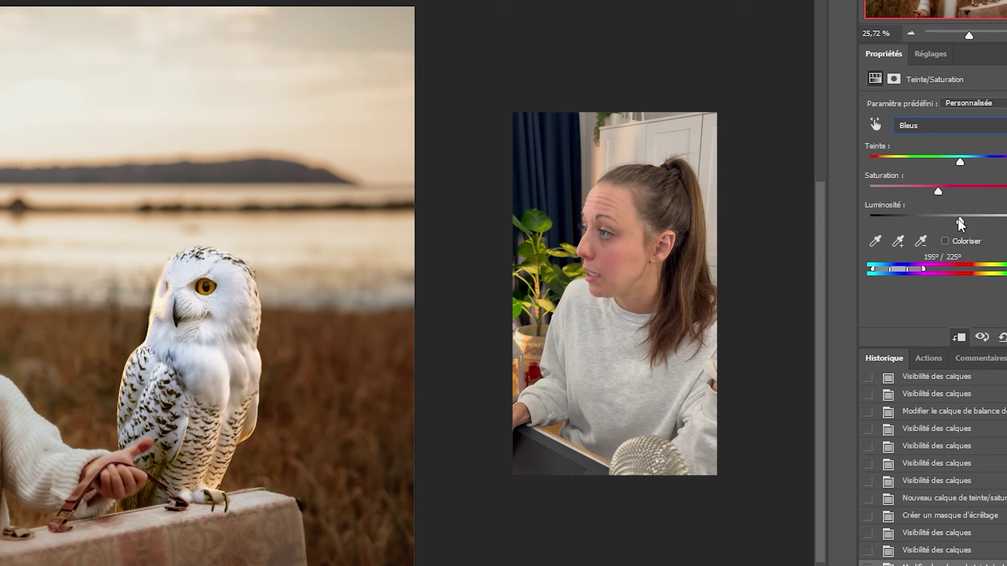
{"action": "left_click_drag", "start_coordinate": [961, 220], "coordinate": [1006, 221]}
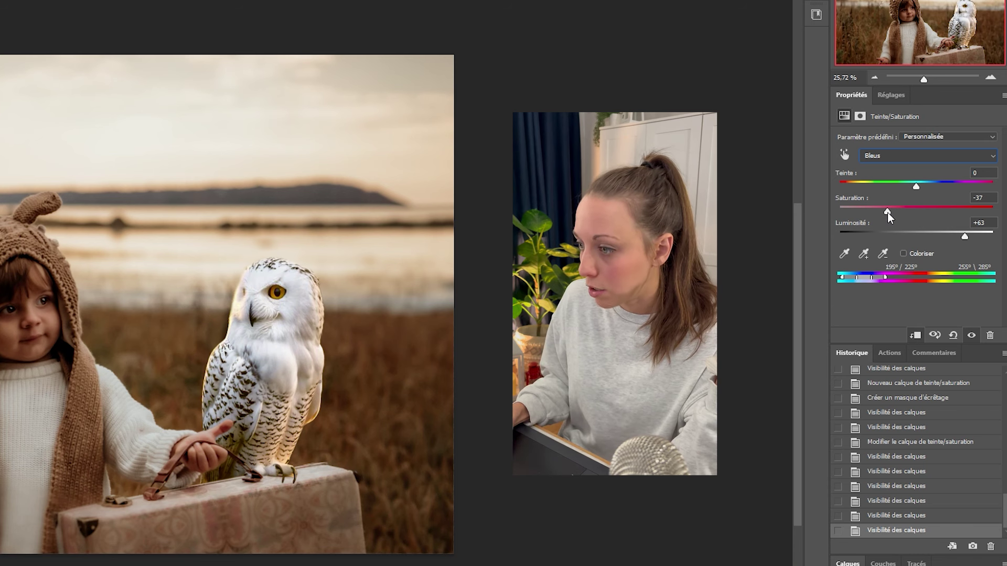
{"action": "left_click_drag", "start_coordinate": [888, 212], "coordinate": [881, 215]}
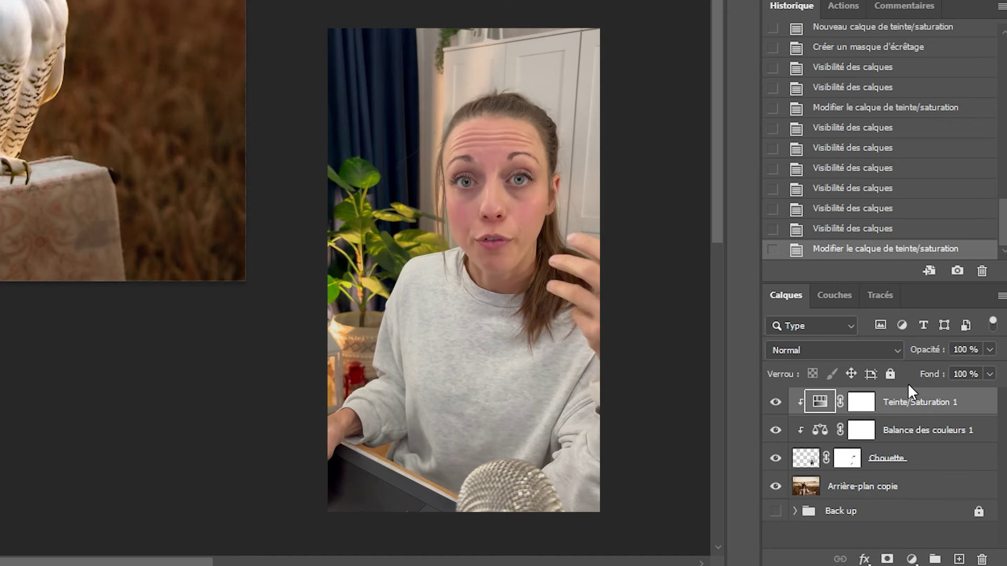
Step: Add a second Teinte/Saturation adjustment layer above the first and clip it to the owl
{"action": "left_click", "coordinate": [911, 560]}
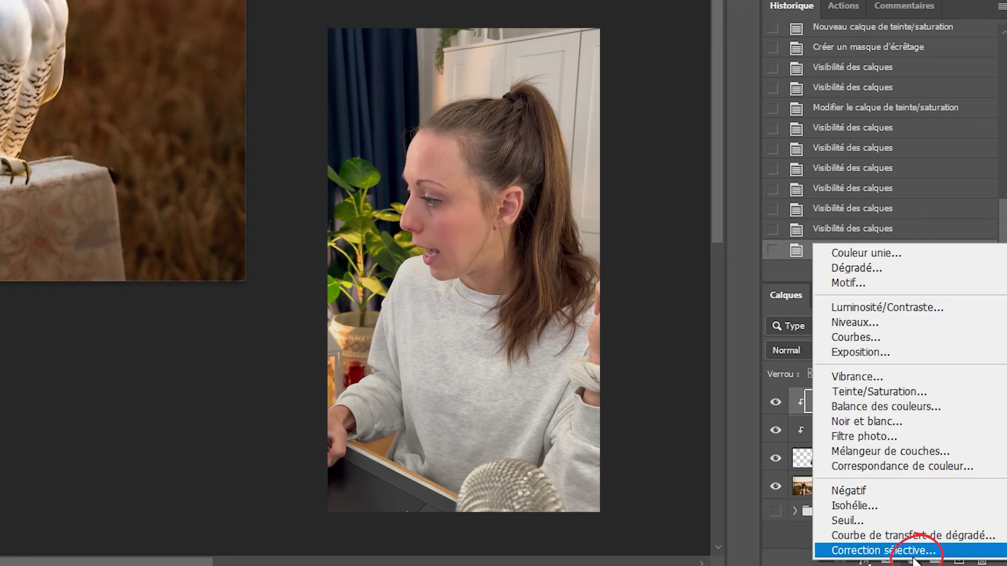
{"action": "left_click", "coordinate": [890, 397]}
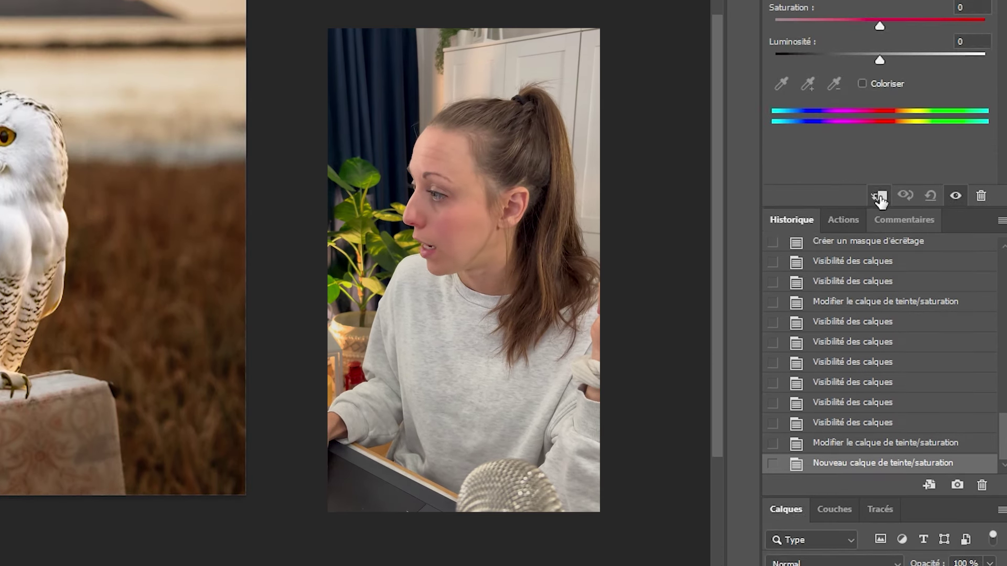
{"action": "left_click", "coordinate": [879, 197]}
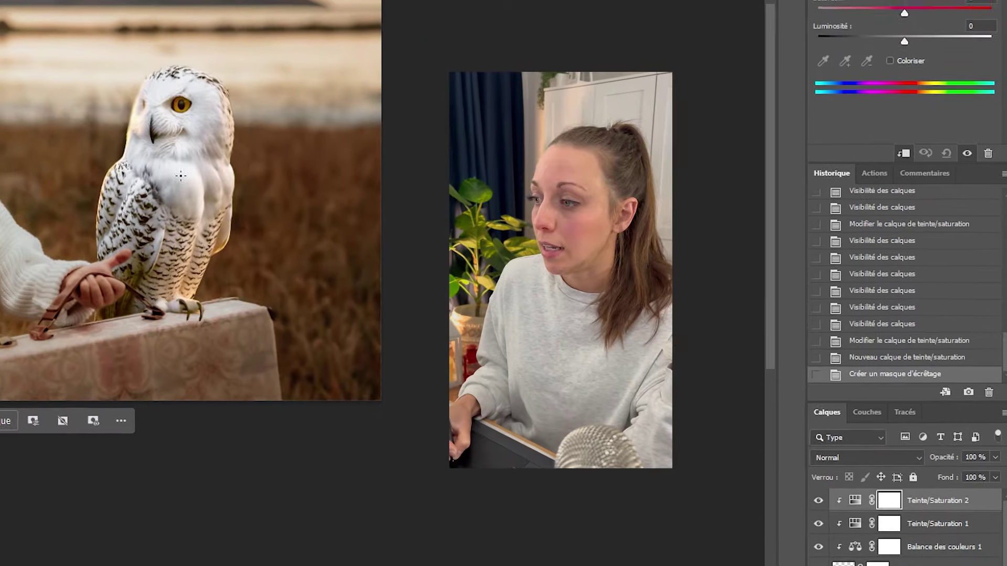
Step: Set the Rouges in the owl's second Teinte/Saturation adjustment to Teinte -34, Saturation +27 and Luminosité -20
{"action": "left_click", "coordinate": [880, 84]}
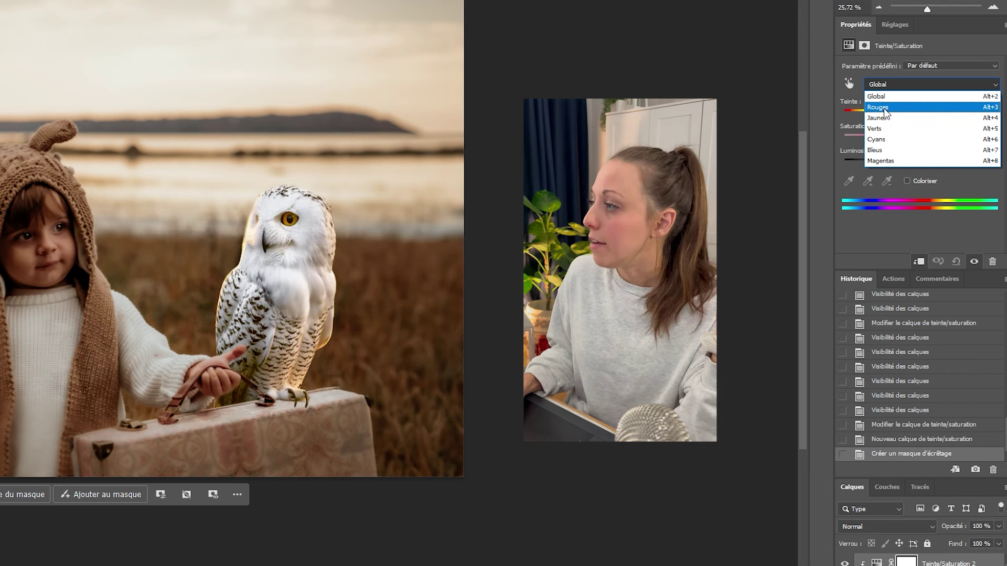
{"action": "left_click", "coordinate": [886, 107]}
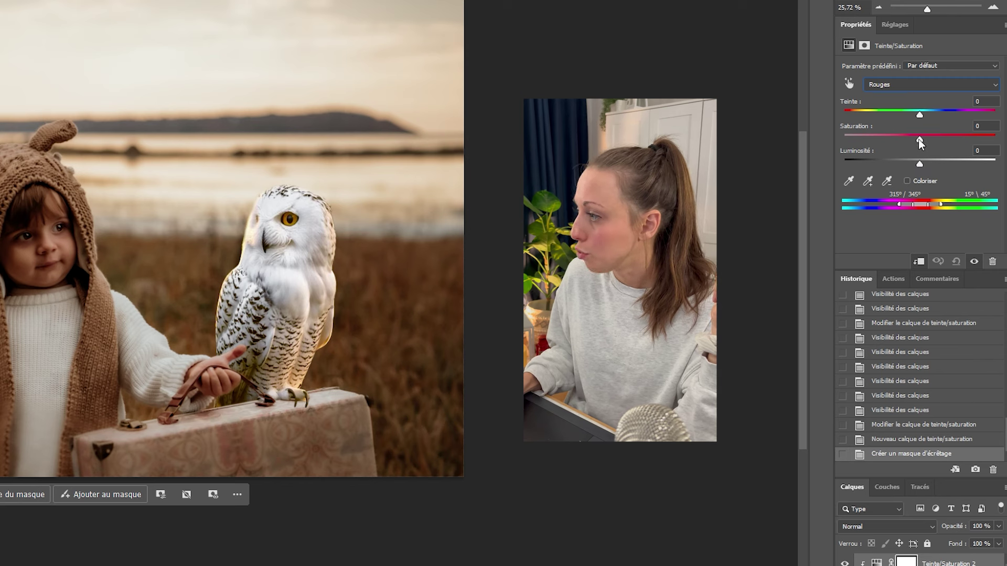
{"action": "left_click_drag", "start_coordinate": [918, 140], "coordinate": [905, 160]}
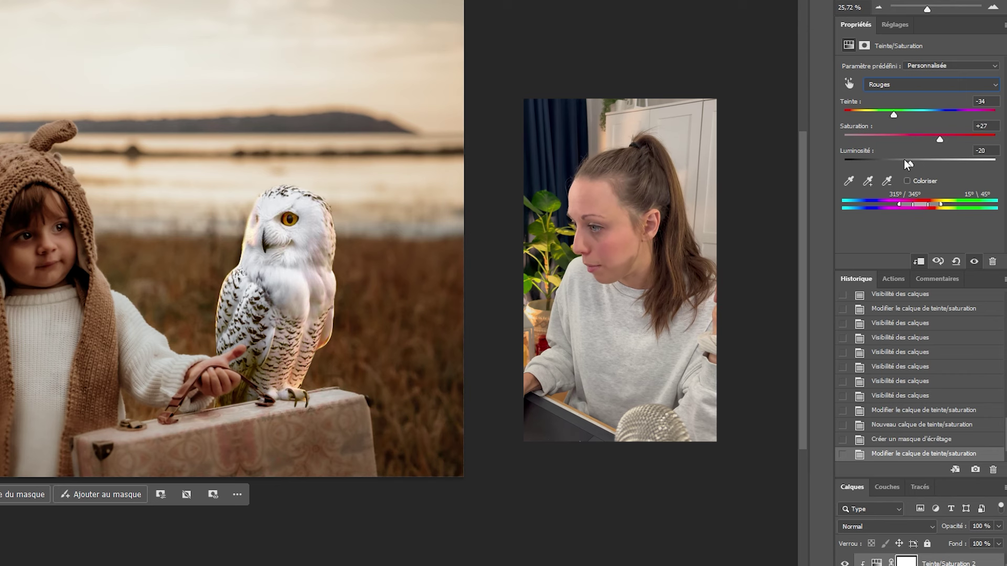
Step: Set the Jaunes in the same adjustment to Teinte +2, Saturation +21 and Luminosité +16
{"action": "left_click", "coordinate": [894, 84]}
{"action": "left_click", "coordinate": [885, 120]}
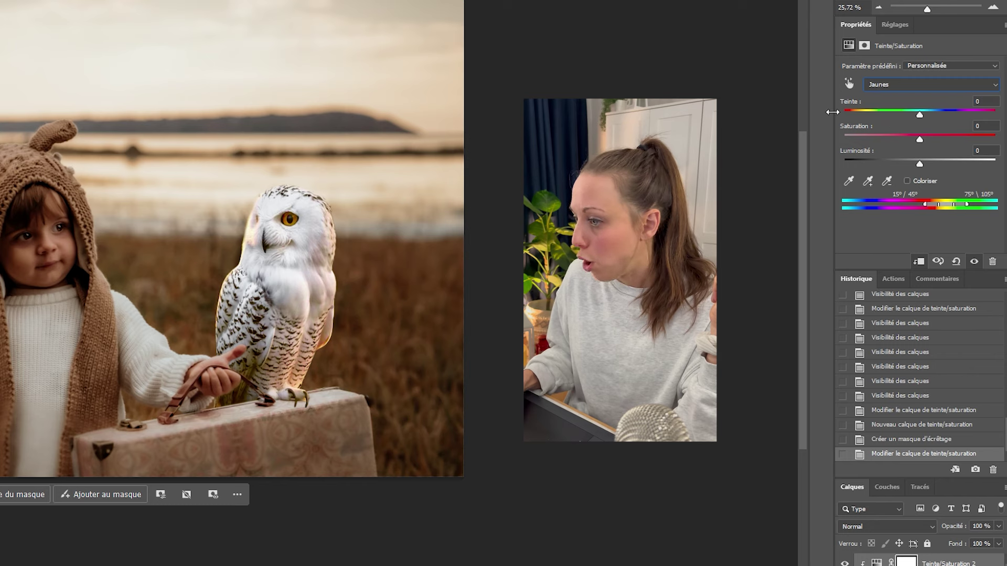
{"action": "left_click_drag", "start_coordinate": [920, 140], "coordinate": [954, 140]}
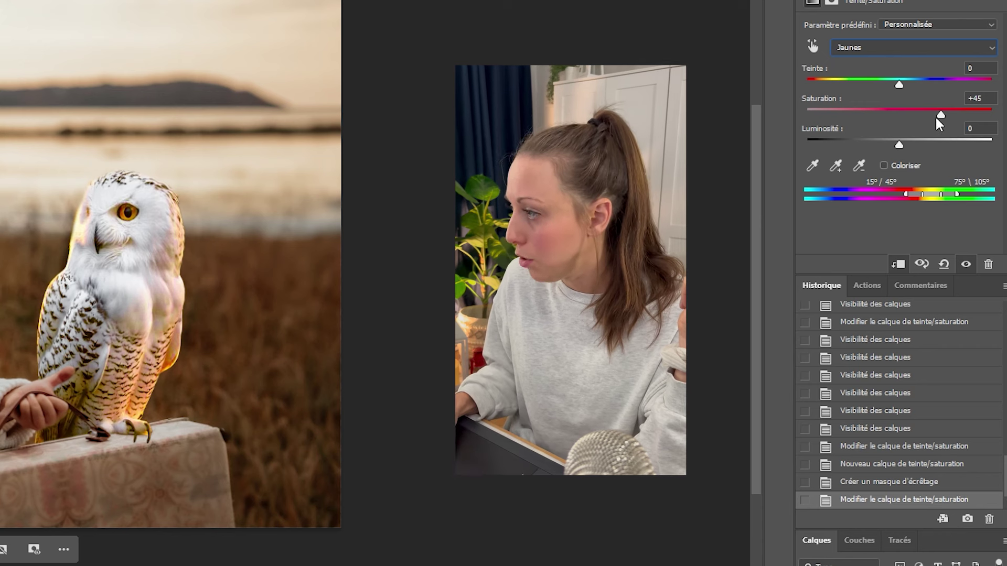
{"action": "left_click_drag", "start_coordinate": [938, 115], "coordinate": [914, 143]}
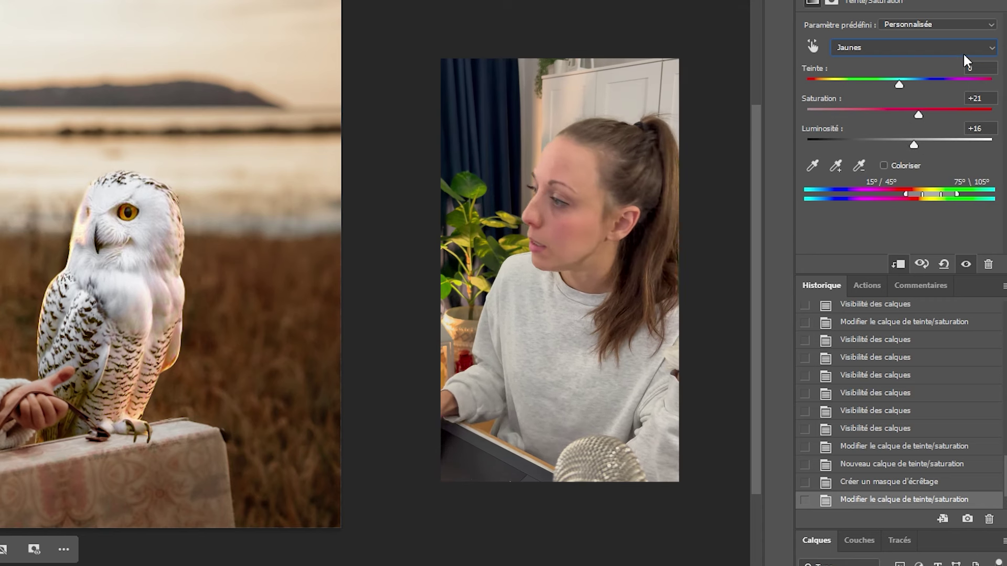
{"action": "mouse_move", "coordinate": [899, 84]}
{"action": "left_mouse_down"}
{"action": "mouse_move", "coordinate": [798, 84]}
{"action": "mouse_move", "coordinate": [906, 96]}
{"action": "mouse_move", "coordinate": [979, 91]}
{"action": "mouse_move", "coordinate": [908, 89]}
{"action": "left_mouse_up"}
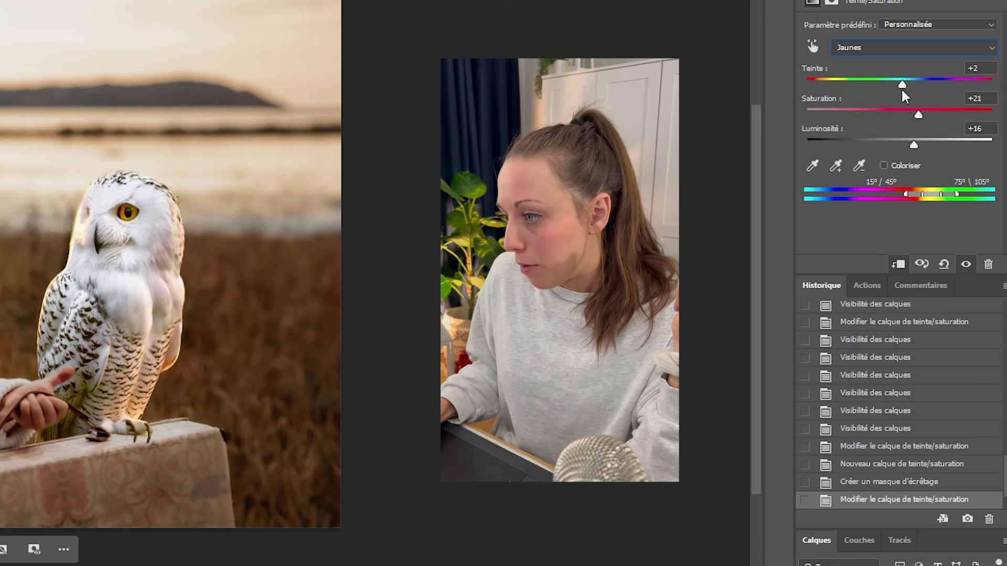
Step: Set the Jaunes in the owl's second Teinte/Saturation adjustment to Teinte -4 and Saturation -6, comparing each change with the adjustment hidden and shown
{"action": "left_click_drag", "start_coordinate": [900, 90], "coordinate": [895, 91]}
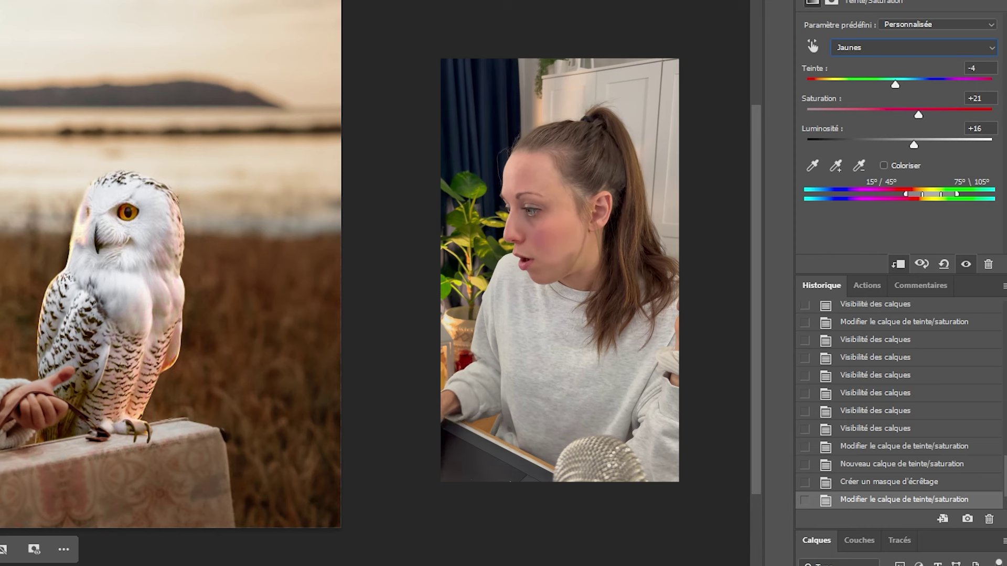
{"action": "left_click", "coordinate": [806, 565]}
{"action": "left_click", "coordinate": [806, 565]}
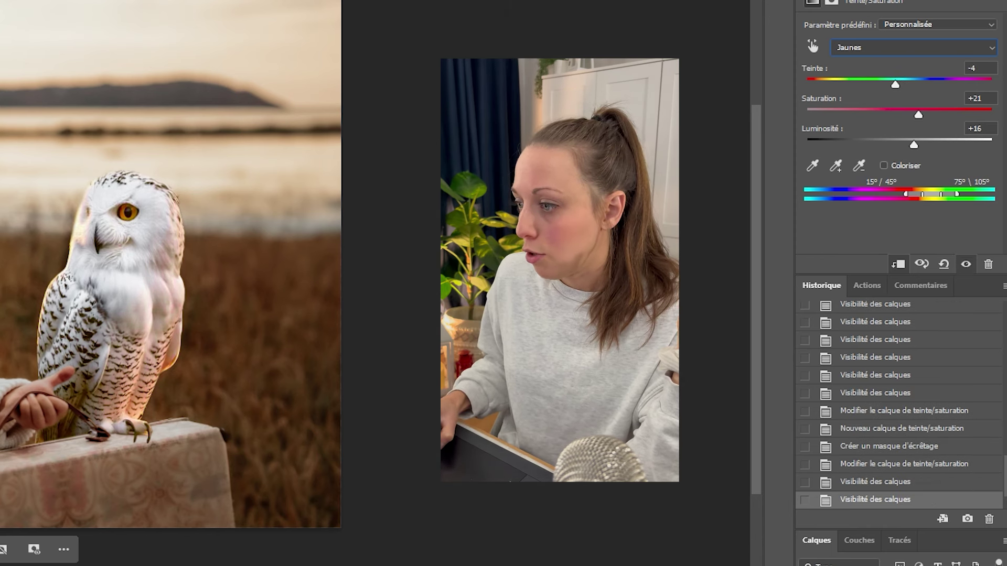
{"action": "left_click", "coordinate": [806, 565]}
{"action": "left_click", "coordinate": [805, 565]}
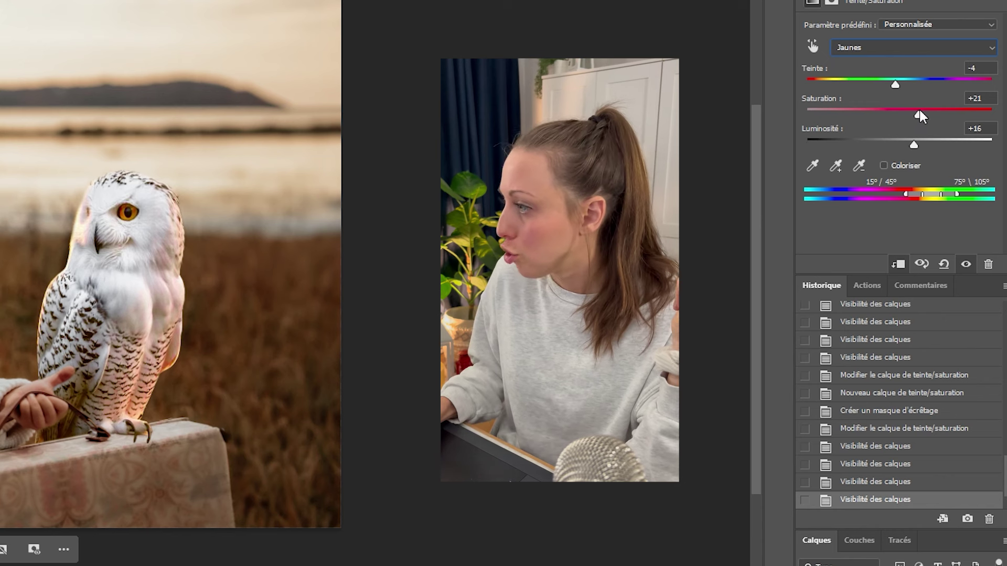
{"action": "left_click_drag", "start_coordinate": [919, 116], "coordinate": [893, 115]}
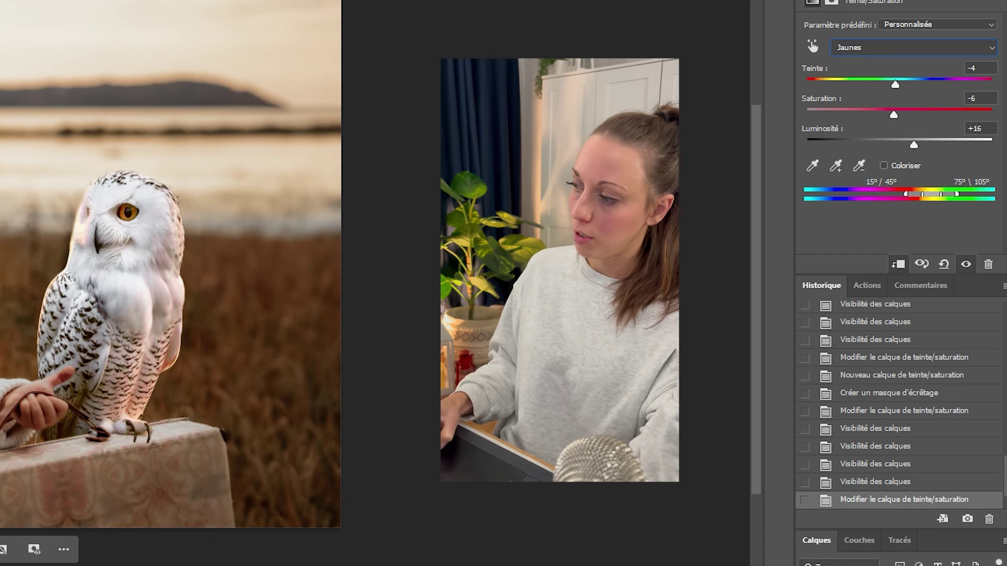
{"action": "left_click", "coordinate": [806, 565]}
{"action": "left_click", "coordinate": [805, 565]}
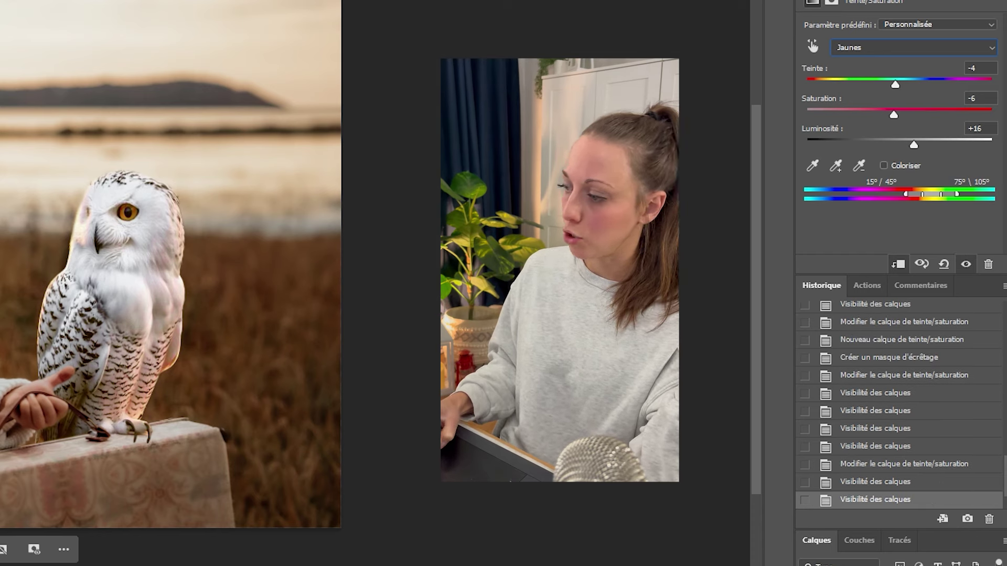
Step: Compare the owl with and without Teinte/Saturation 1 and Balance des couleurs 1, and fine-tune the Jaunes in Teinte/Saturation 2
{"action": "left_click", "coordinate": [894, 510]}
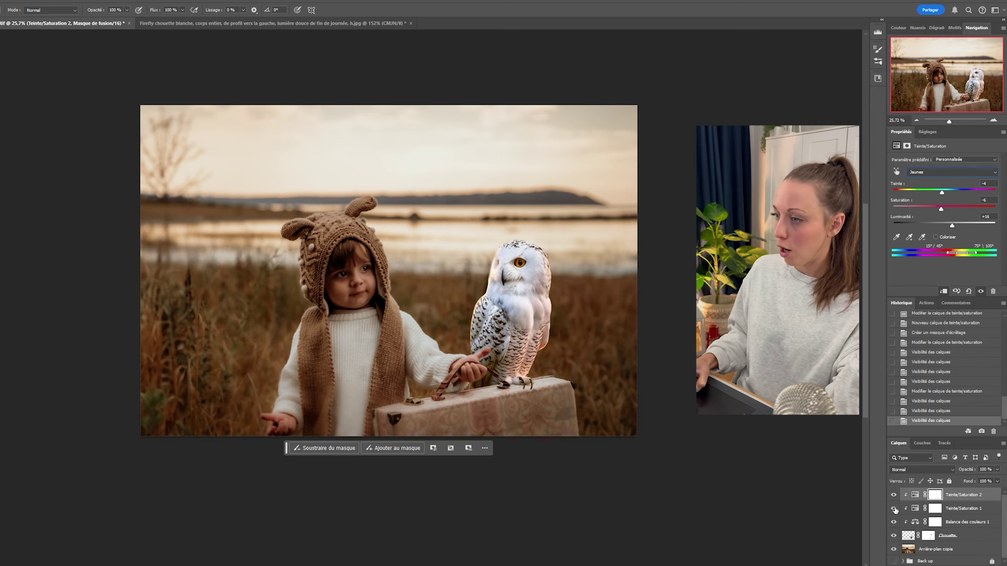
{"action": "left_click", "coordinate": [895, 509]}
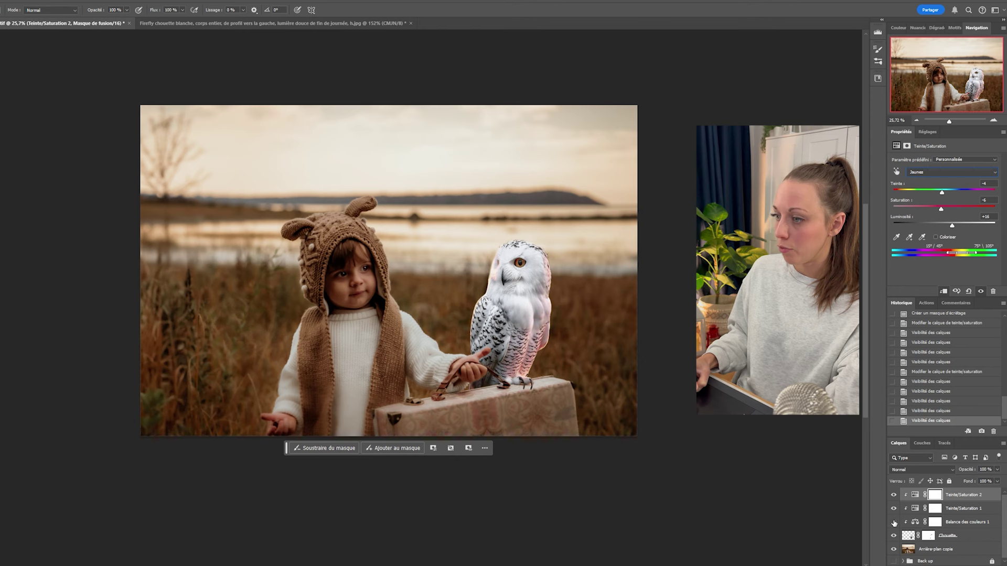
{"action": "left_click", "coordinate": [894, 522]}
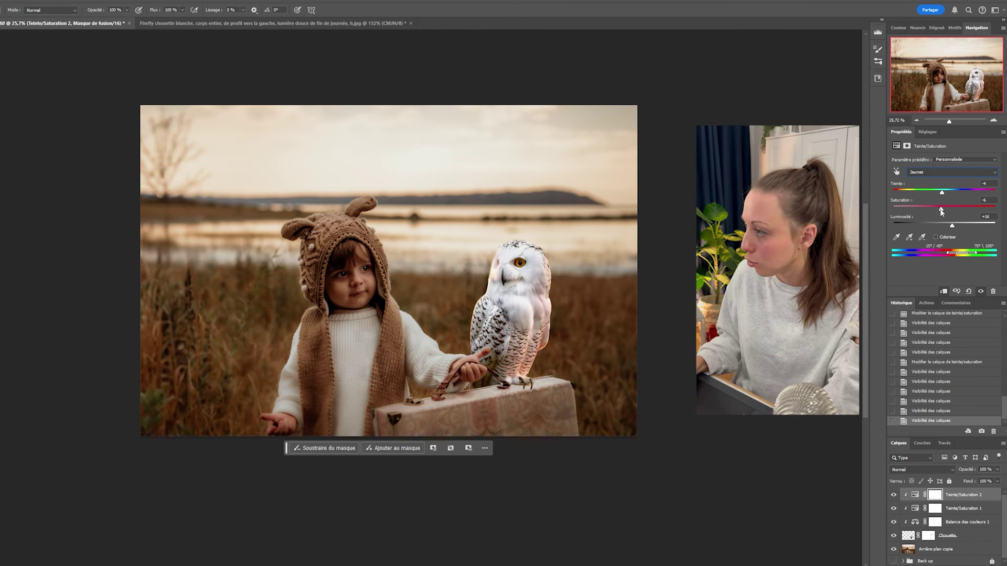
{"action": "left_click_drag", "start_coordinate": [941, 211], "coordinate": [947, 195]}
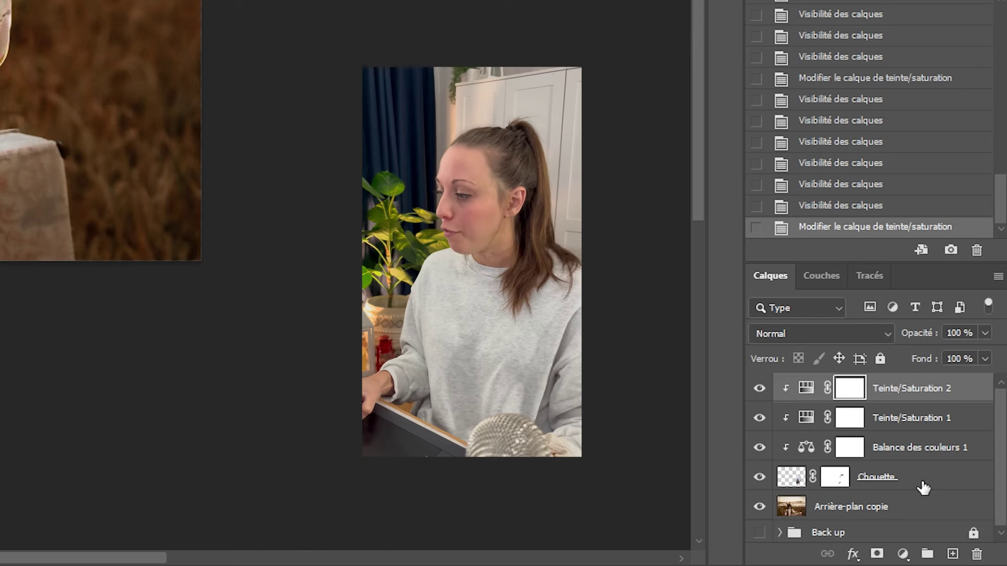
Step: Group the Chouette layer with its three clipped adjustment layers and name the group Chouette couleurs
{"action": "left_click", "coordinate": [925, 488]}
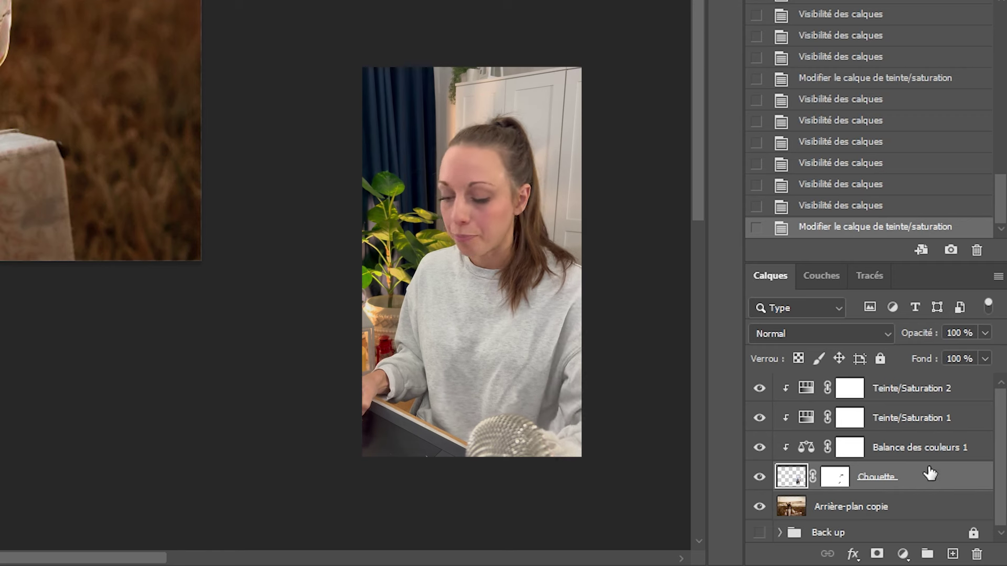
{"action": "key", "text": "shift"}
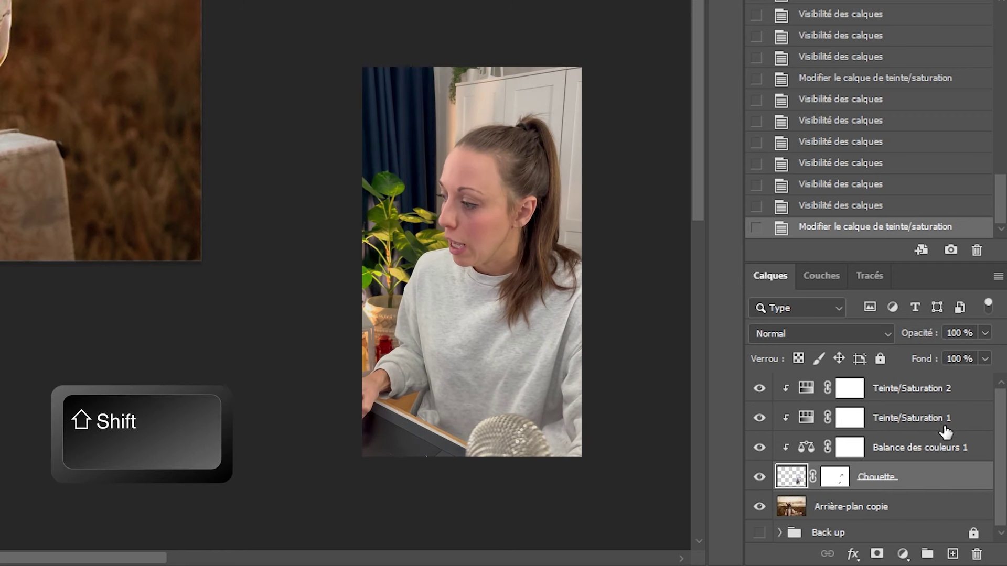
{"action": "left_click", "coordinate": [964, 389], "text": "shift"}
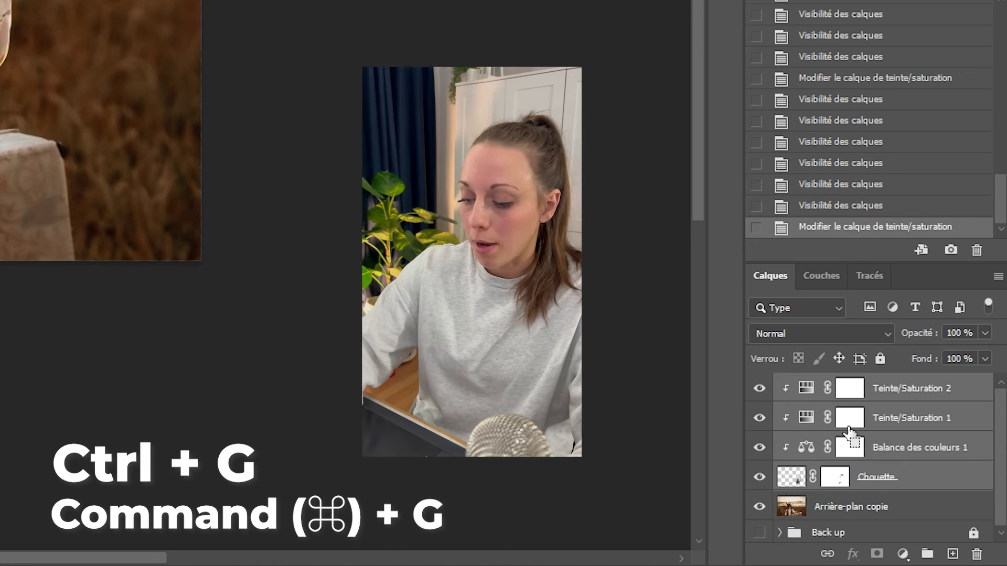
{"action": "key", "text": "ctrl+g"}
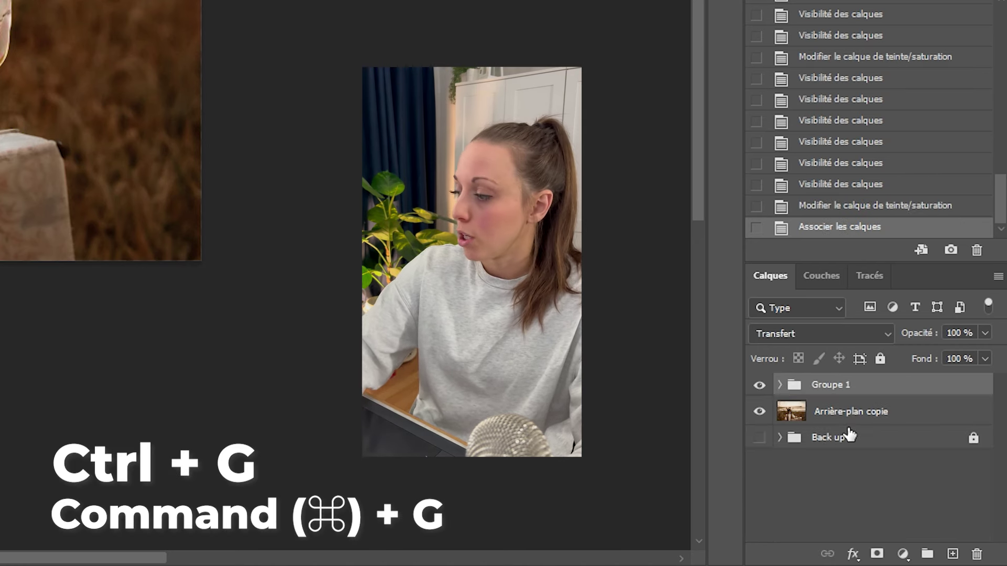
{"action": "double_click", "coordinate": [827, 384]}
{"action": "type", "text": "Chou"}
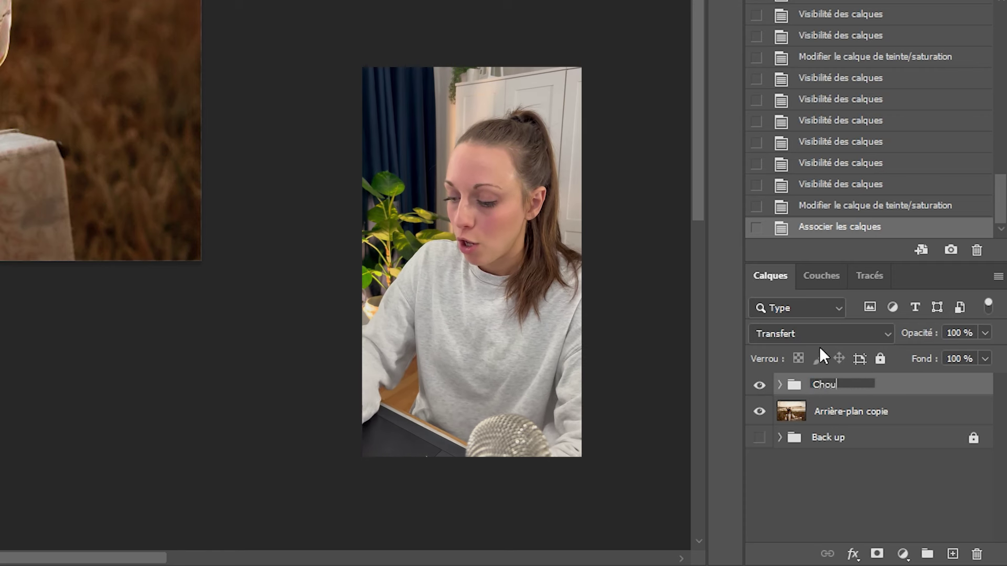
{"action": "type", "text": "ette couleurs"}
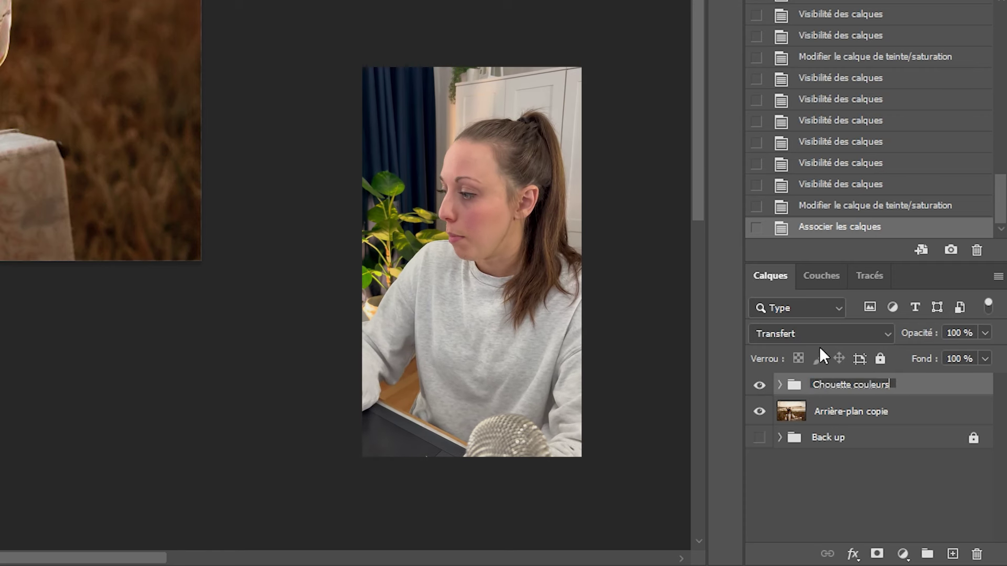
{"action": "key", "text": "Return"}
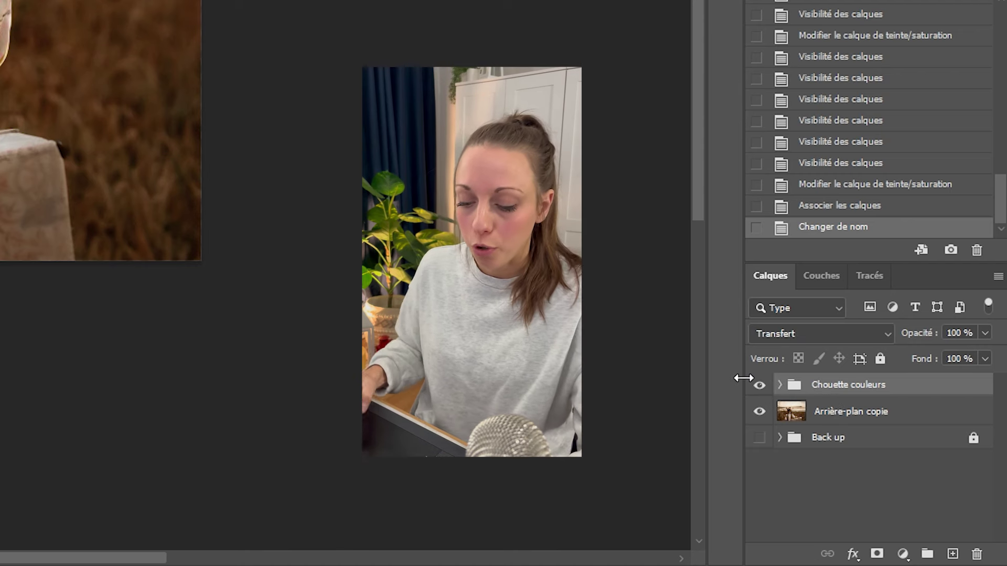
Step: Duplicate the Chouette couleurs group, hide the original, move it into the Back up group and check that group's contents
{"action": "key", "text": "ctrl+j"}
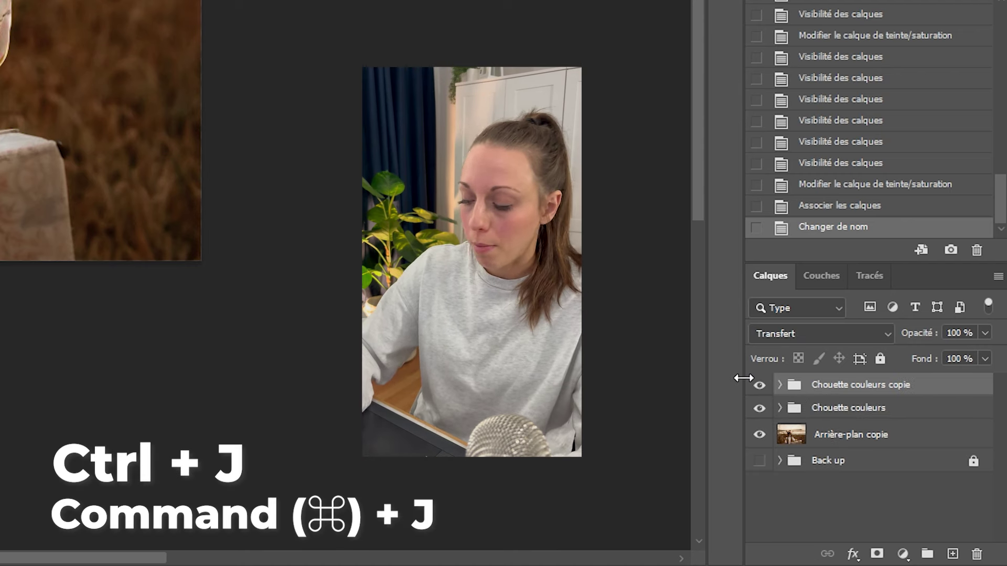
{"action": "left_click", "coordinate": [759, 409]}
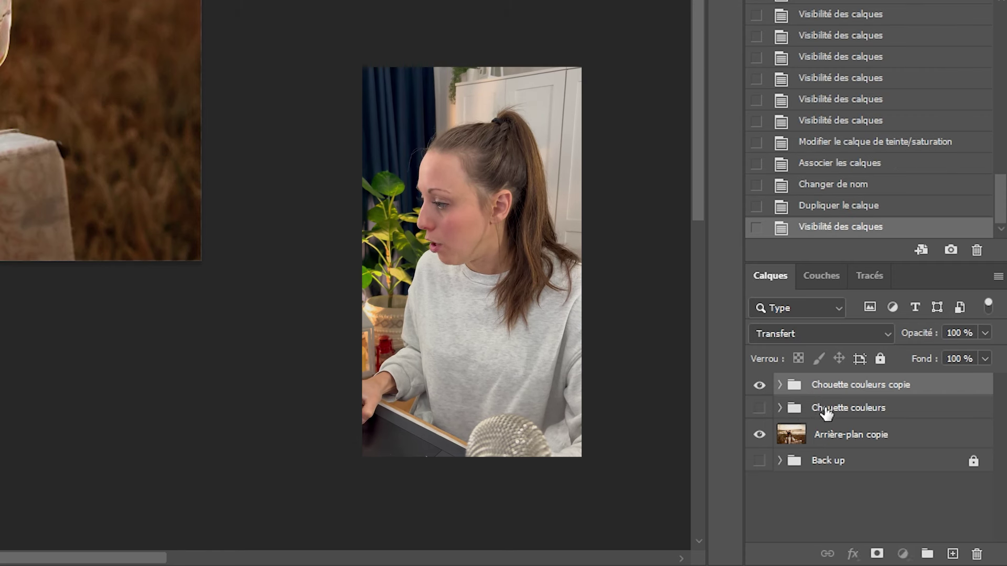
{"action": "left_click_drag", "start_coordinate": [826, 415], "coordinate": [828, 464]}
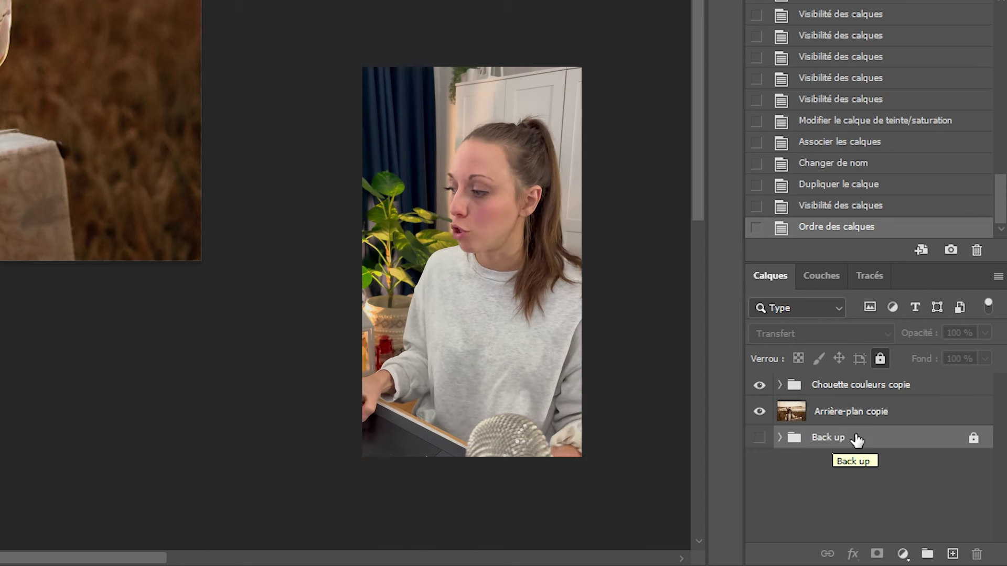
{"action": "left_click", "coordinate": [782, 438]}
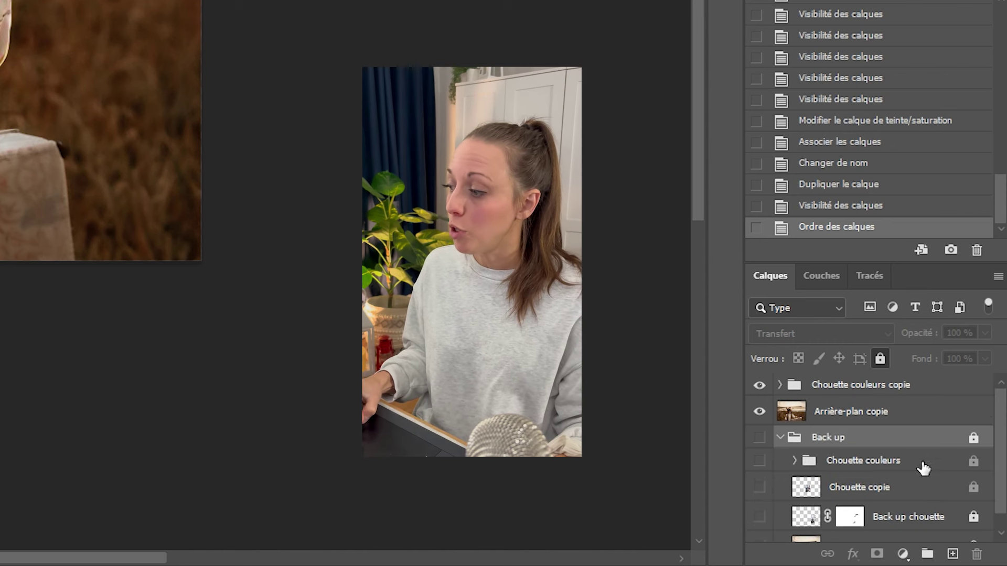
{"action": "scroll", "coordinate": [1000, 435], "scroll_direction": "down", "scroll_amount": 1}
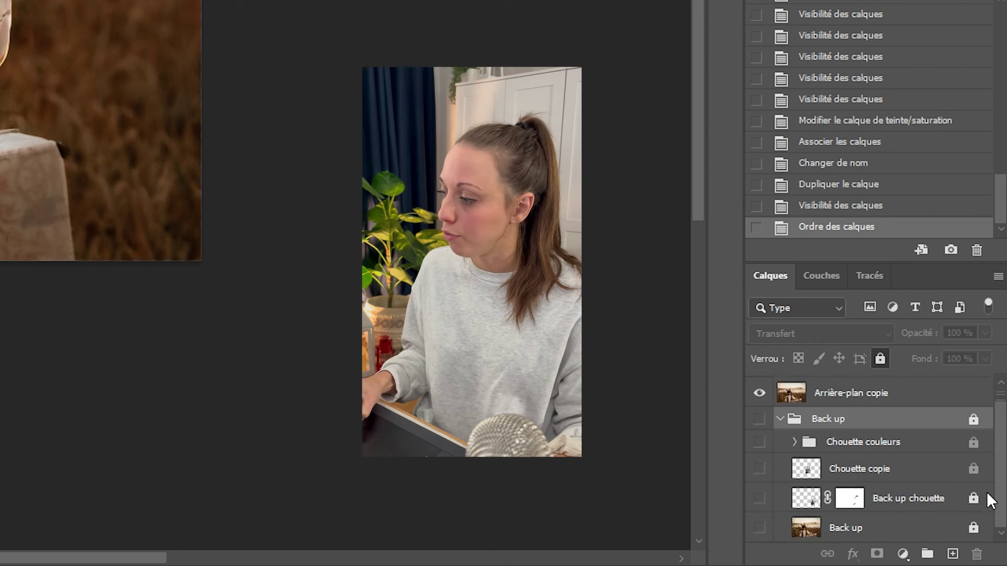
{"action": "left_click", "coordinate": [781, 422]}
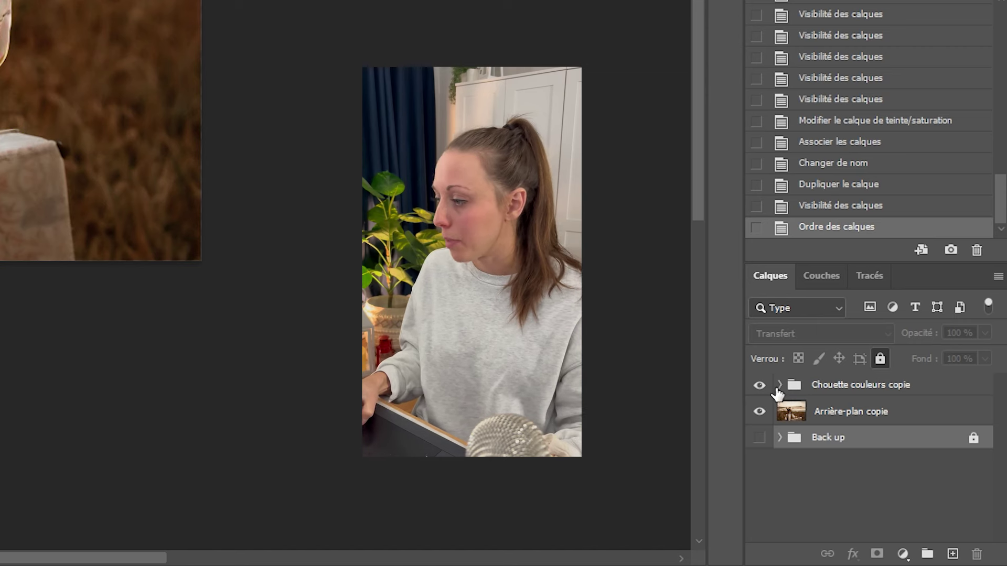
Step: Add a new empty layer above the Chouette couleurs copie group and name it ombre 1
{"action": "left_click", "coordinate": [829, 388]}
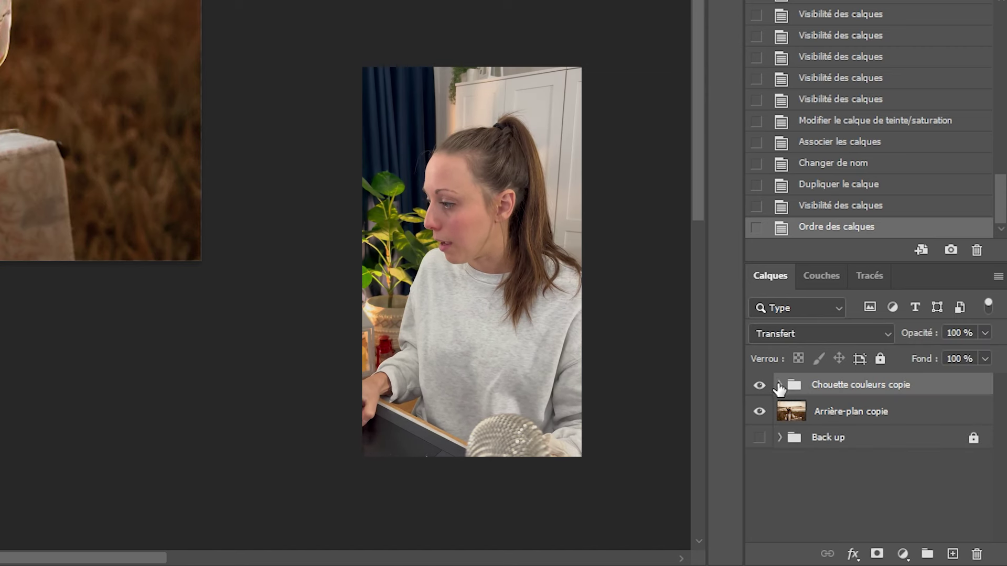
{"action": "left_click", "coordinate": [778, 386]}
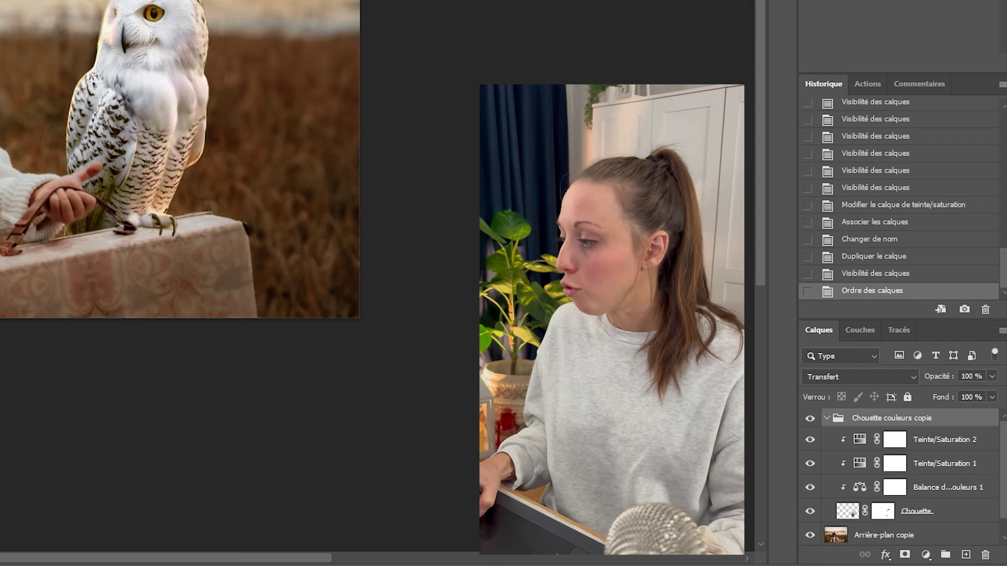
{"action": "left_click", "coordinate": [827, 418]}
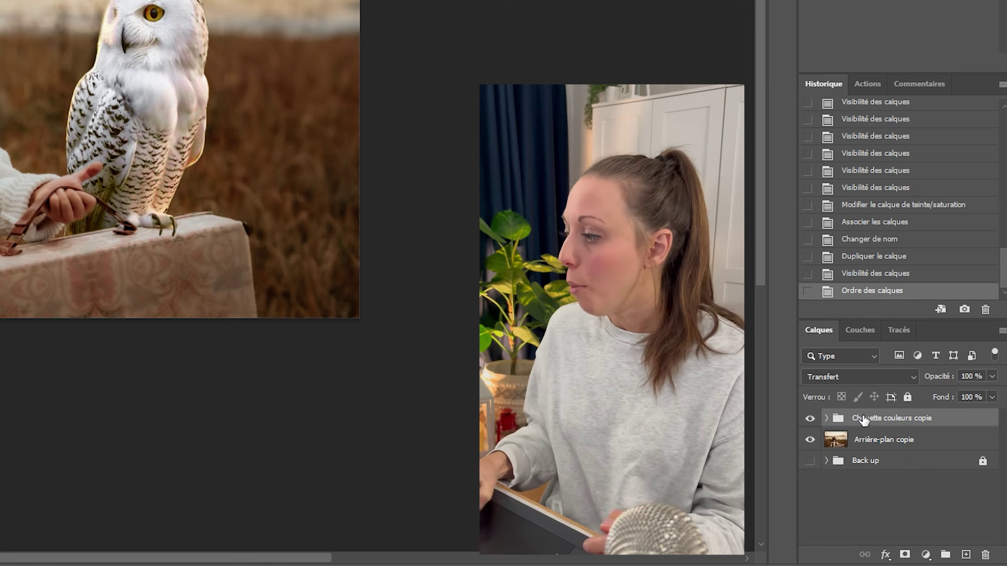
{"action": "left_click", "coordinate": [965, 553]}
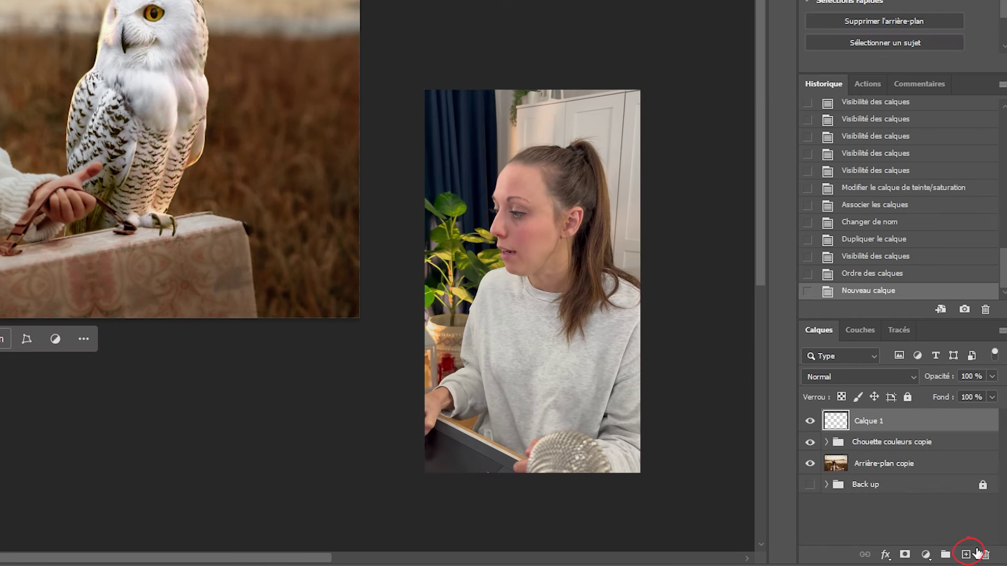
{"action": "double_click", "coordinate": [871, 421]}
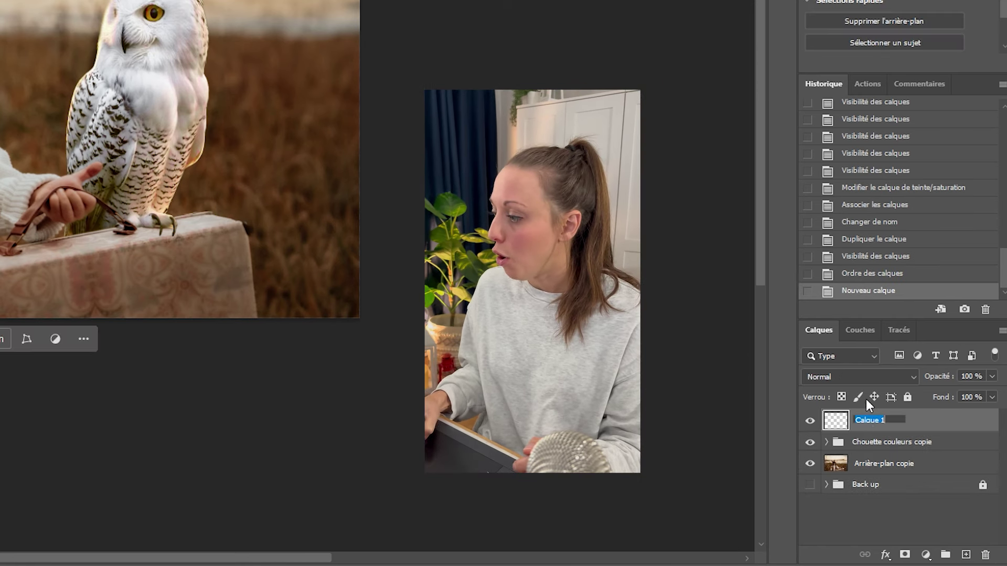
{"action": "type", "text": "ombre"}
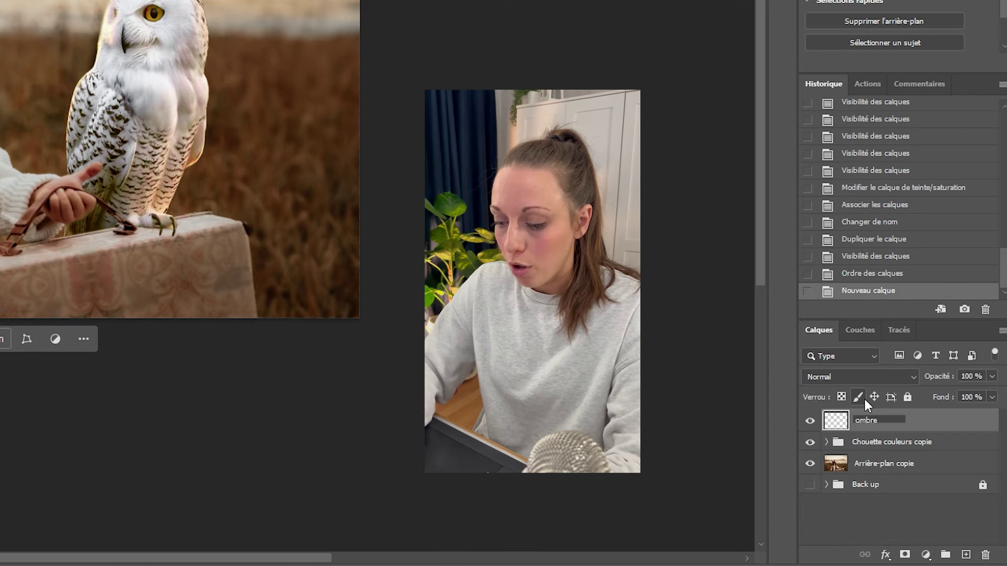
{"action": "type", "text": " 1"}
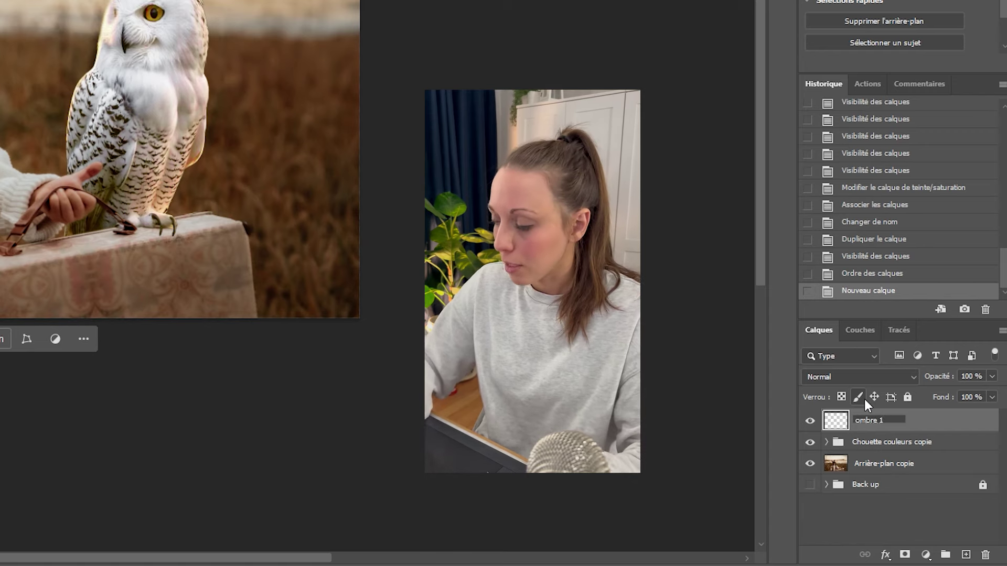
{"action": "key", "text": "Return"}
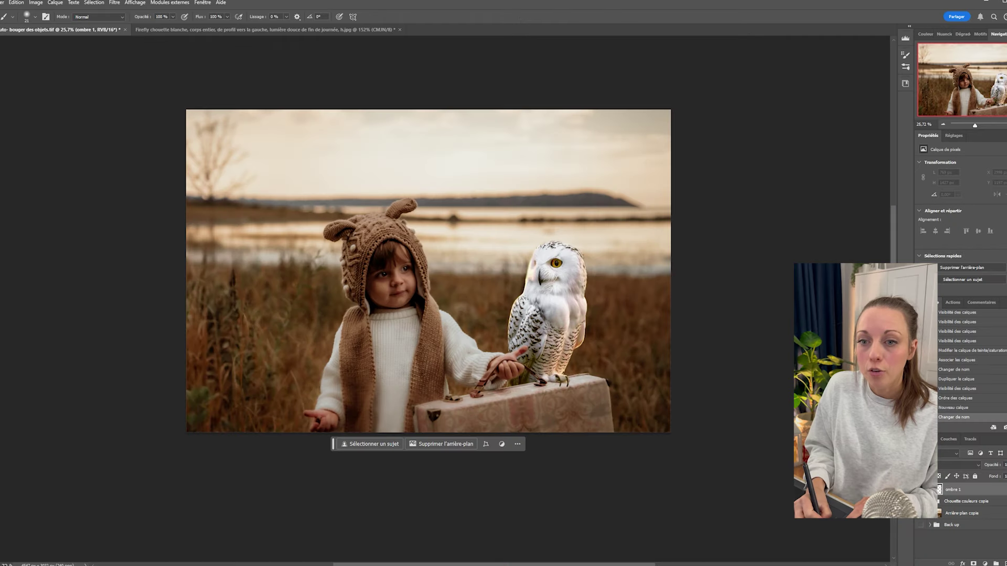
Step: Sample dark tones from the grass and the child's scarf and set the foreground colour to a very dark brown
{"action": "left_click", "coordinate": [2, 295]}
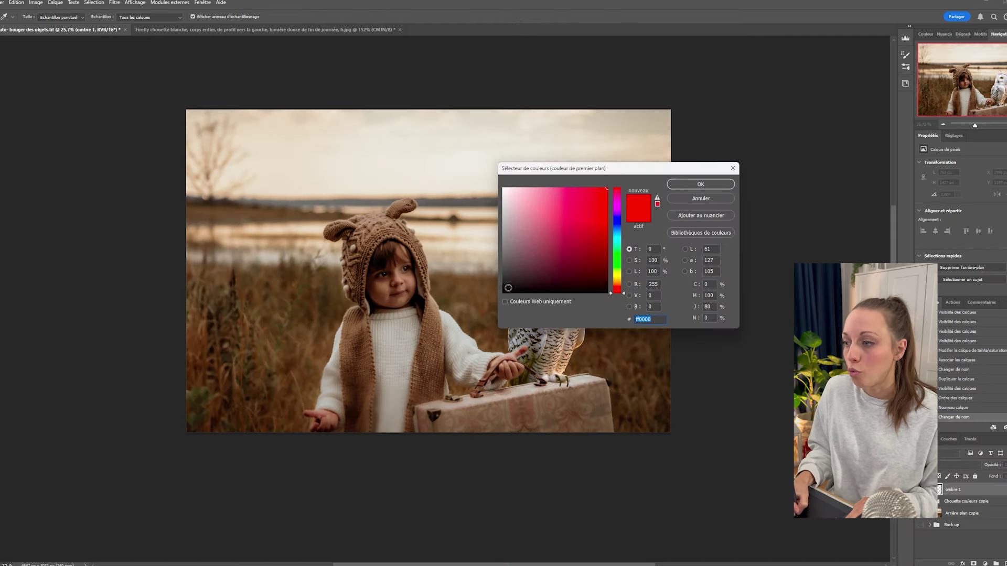
{"action": "left_click_drag", "start_coordinate": [518, 171], "coordinate": [544, 173]}
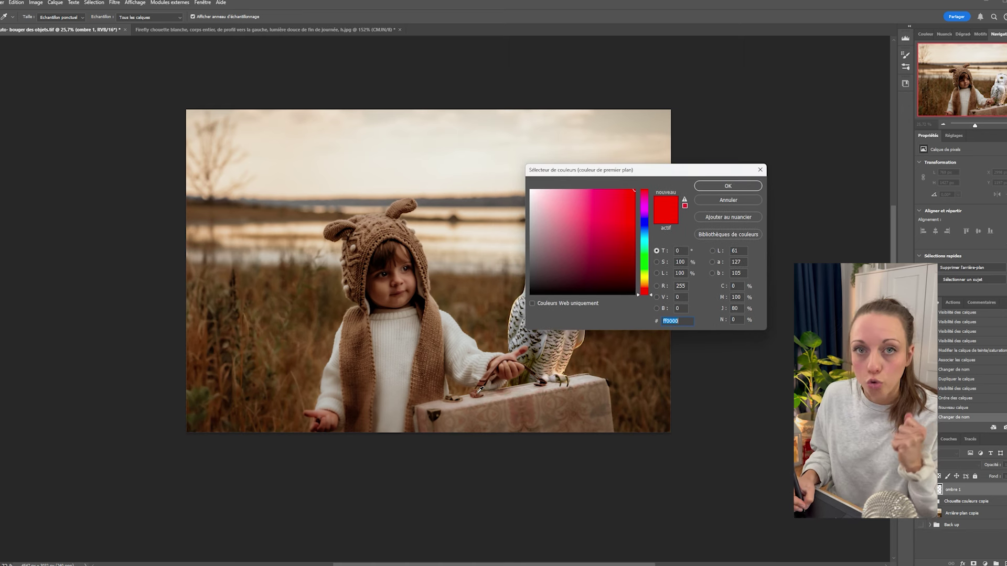
{"action": "left_click", "coordinate": [214, 322]}
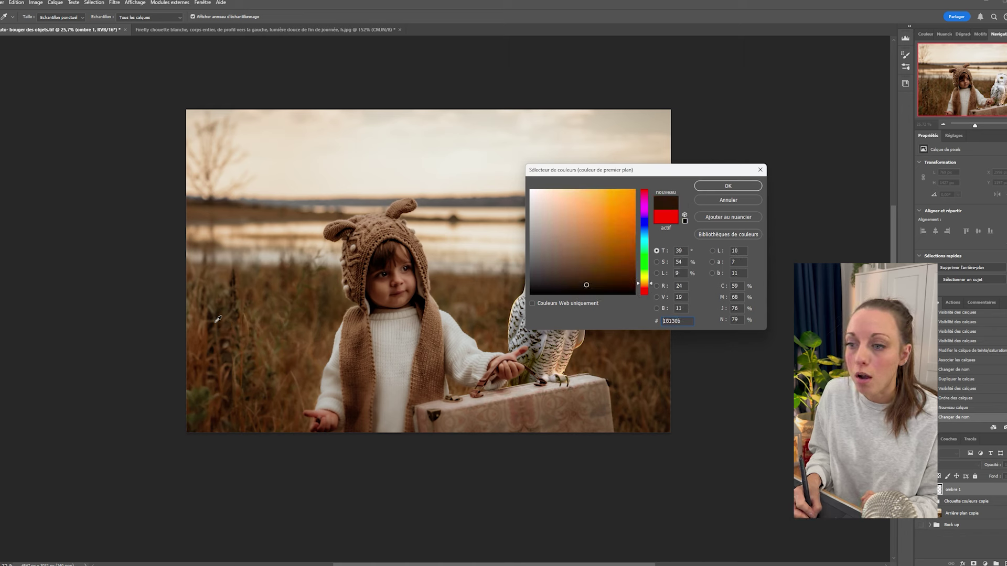
{"action": "left_click", "coordinate": [369, 369]}
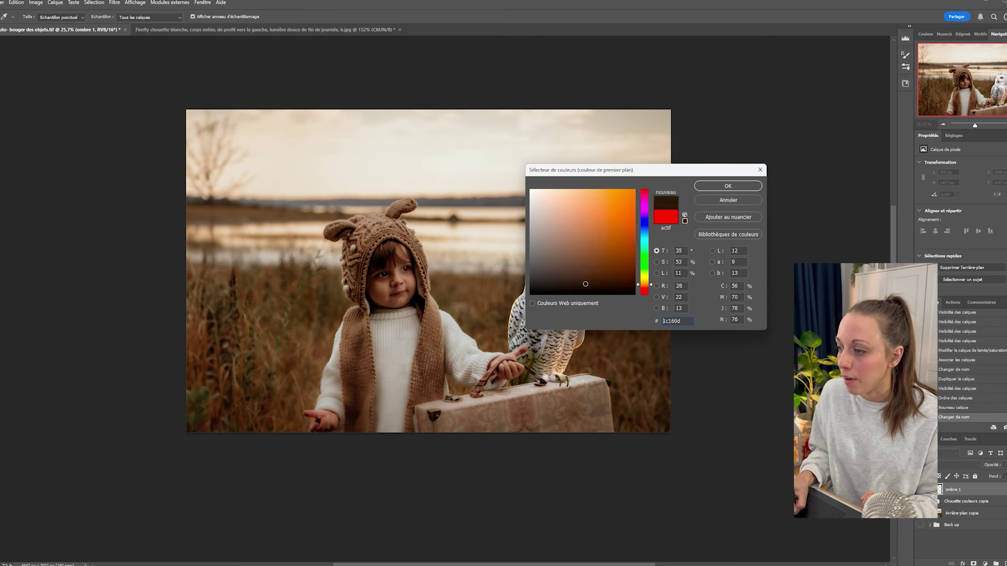
{"action": "left_click", "coordinate": [213, 322]}
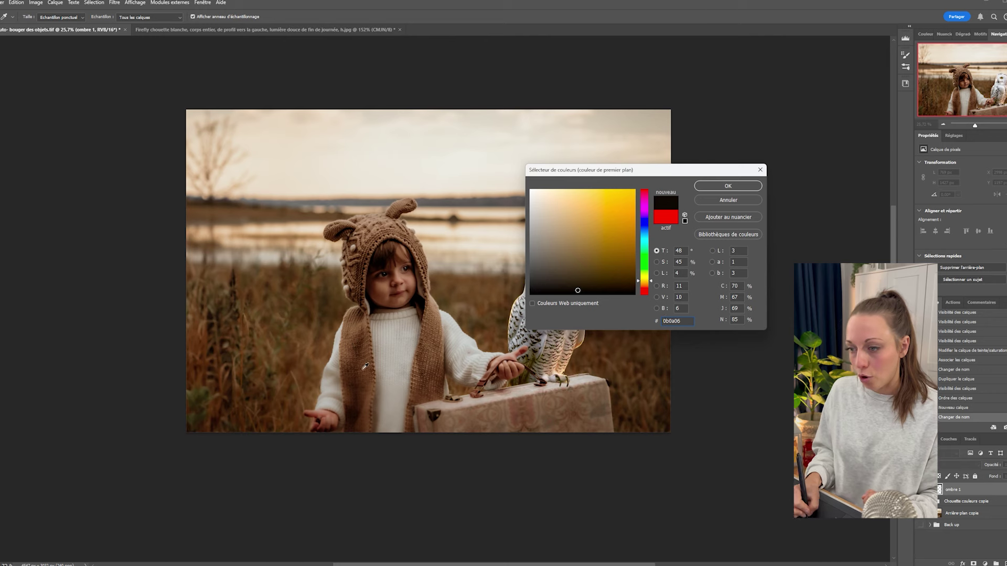
{"action": "left_click", "coordinate": [358, 413]}
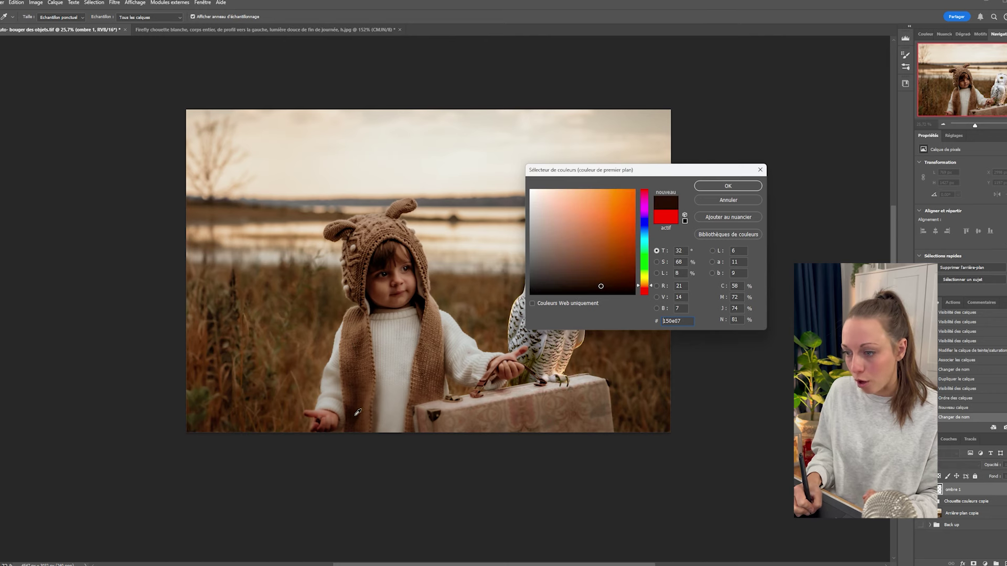
{"action": "left_click", "coordinate": [741, 187]}
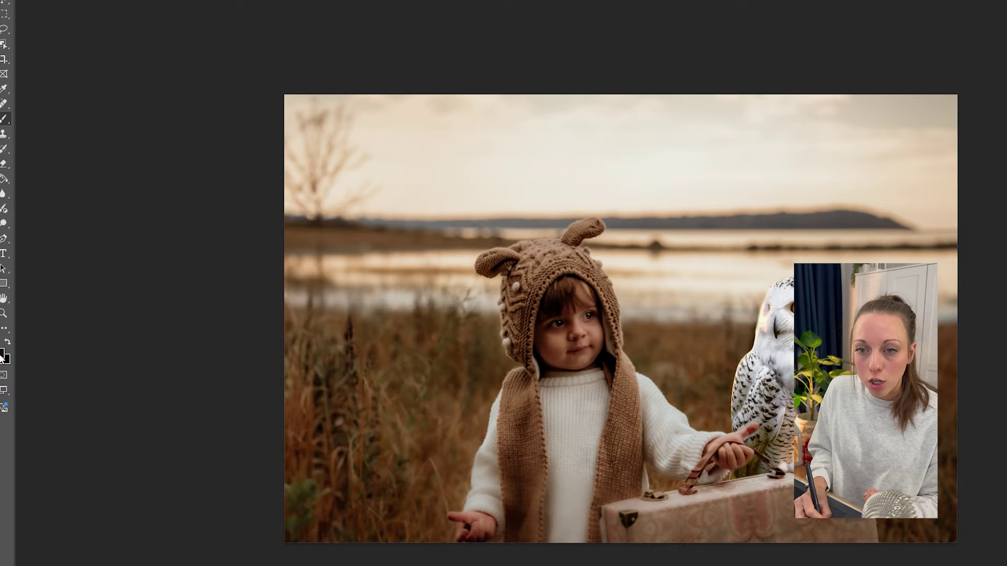
Step: Resample the foreground colour from the shadows of the child's hood and scarf, setting it to dark brown 110b05
{"action": "left_click", "coordinate": [9, 386]}
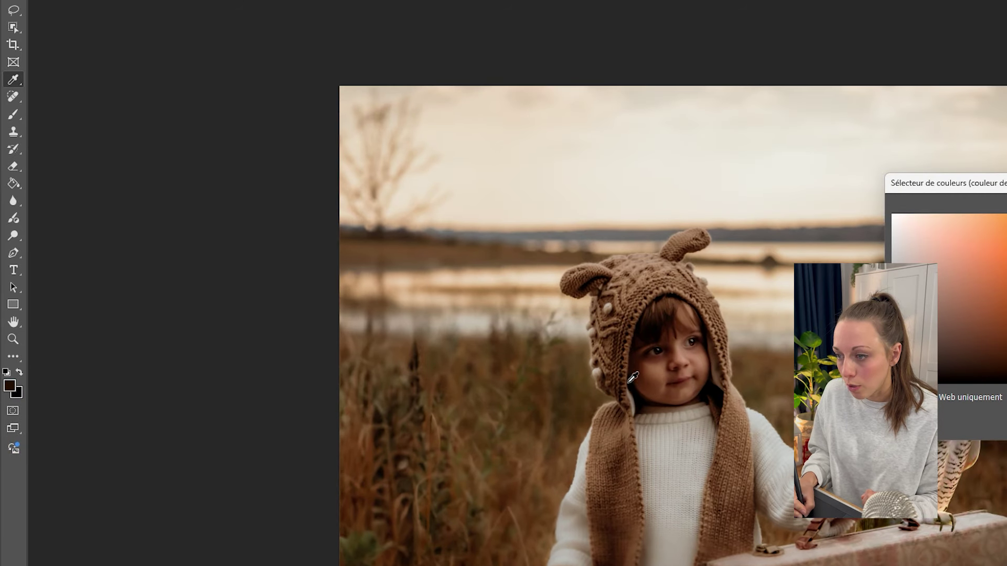
{"action": "left_click", "coordinate": [711, 338]}
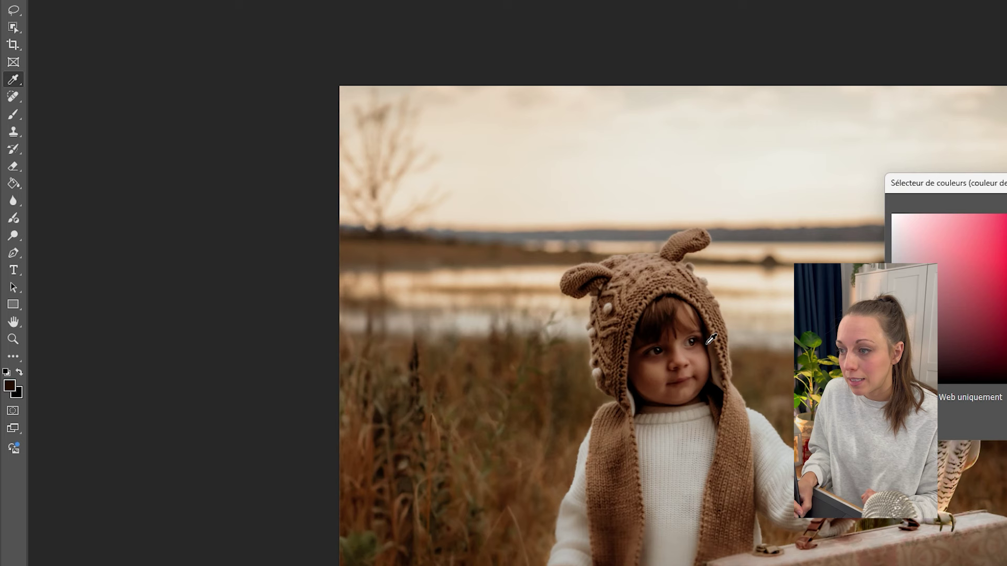
{"action": "left_click", "coordinate": [719, 391]}
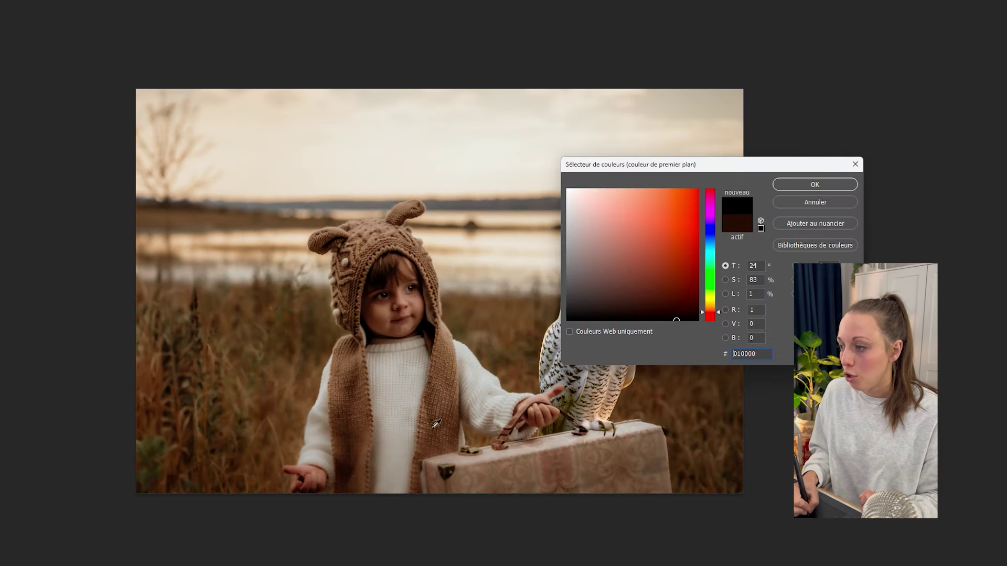
{"action": "left_click", "coordinate": [347, 474]}
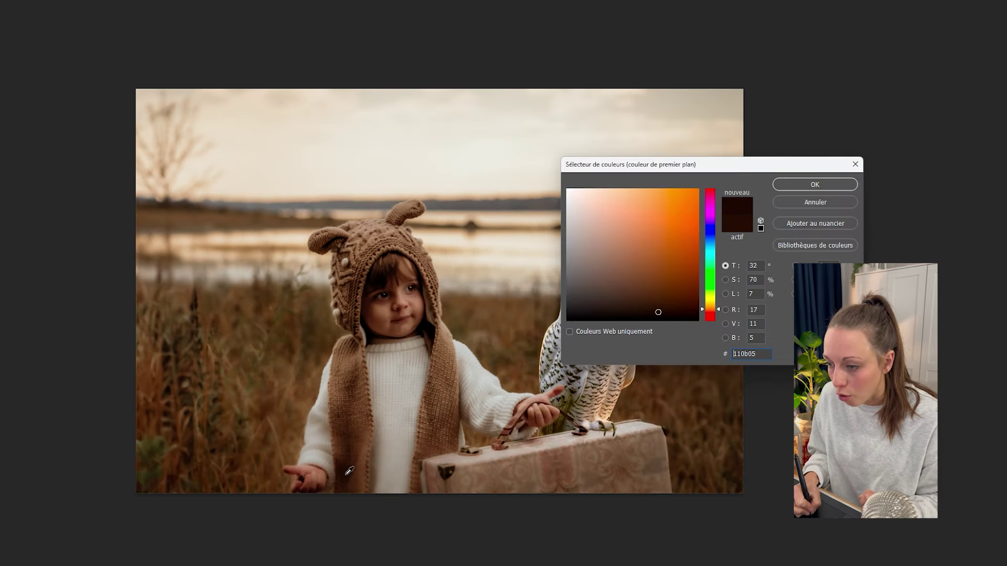
{"action": "left_click", "coordinate": [816, 184]}
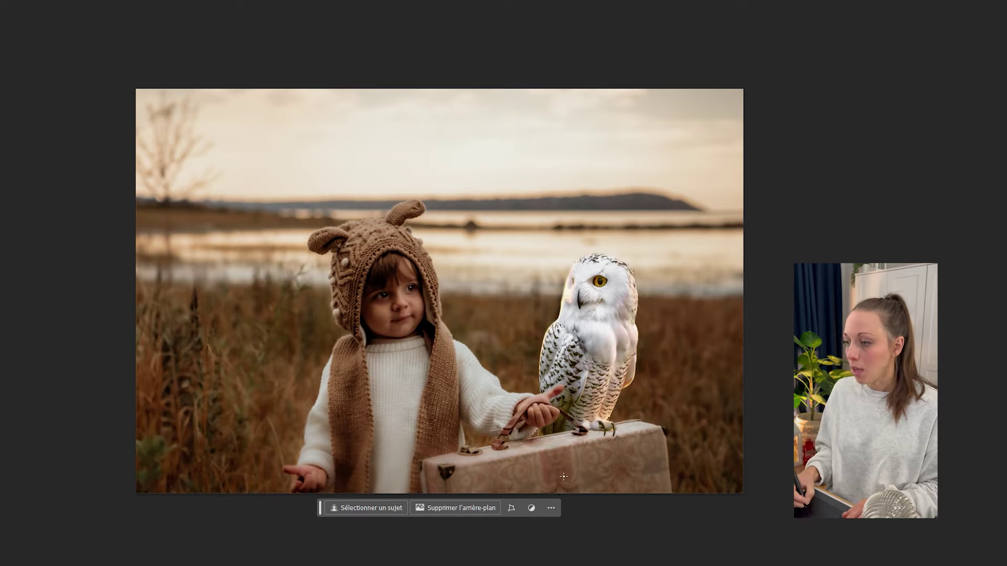
Step: Try dark brush strokes over the owl's feet on the ombre 1 layer and undo them
{"action": "scroll", "coordinate": [564, 477], "scroll_direction": "up", "scroll_amount": 10}
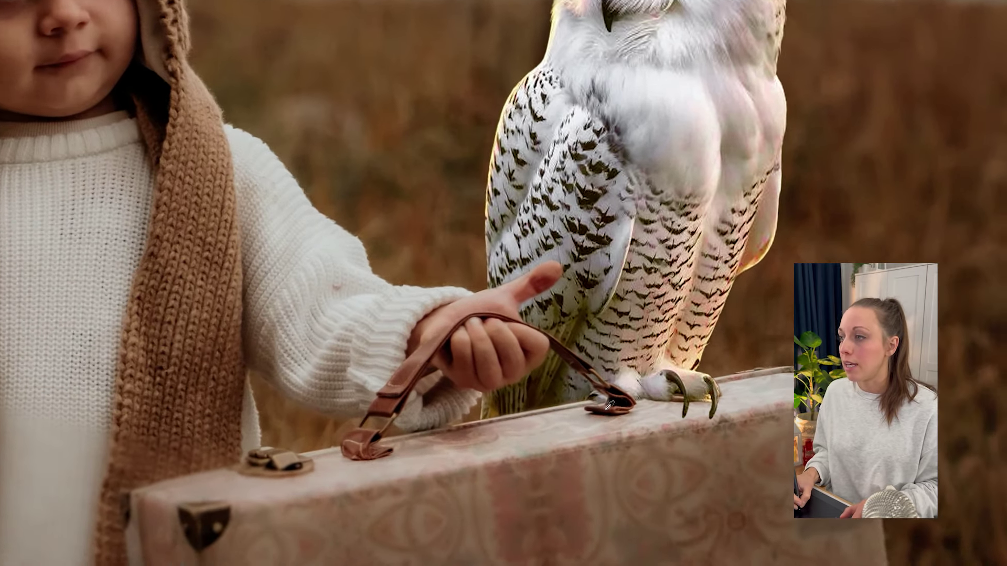
{"action": "left_click_drag", "start_coordinate": [655, 356], "coordinate": [658, 354]}
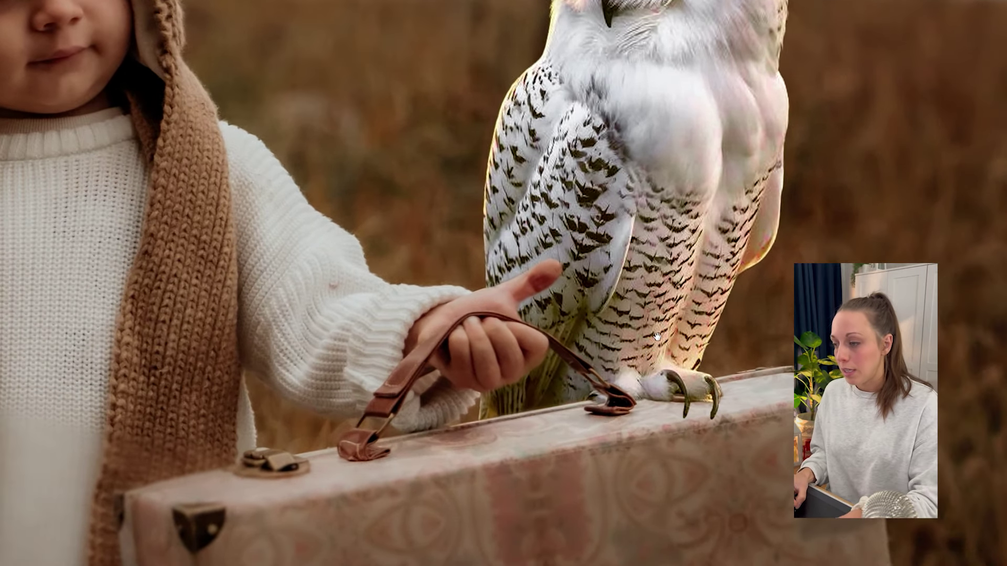
{"action": "scroll", "coordinate": [562, 380], "scroll_direction": "down", "scroll_amount": 3}
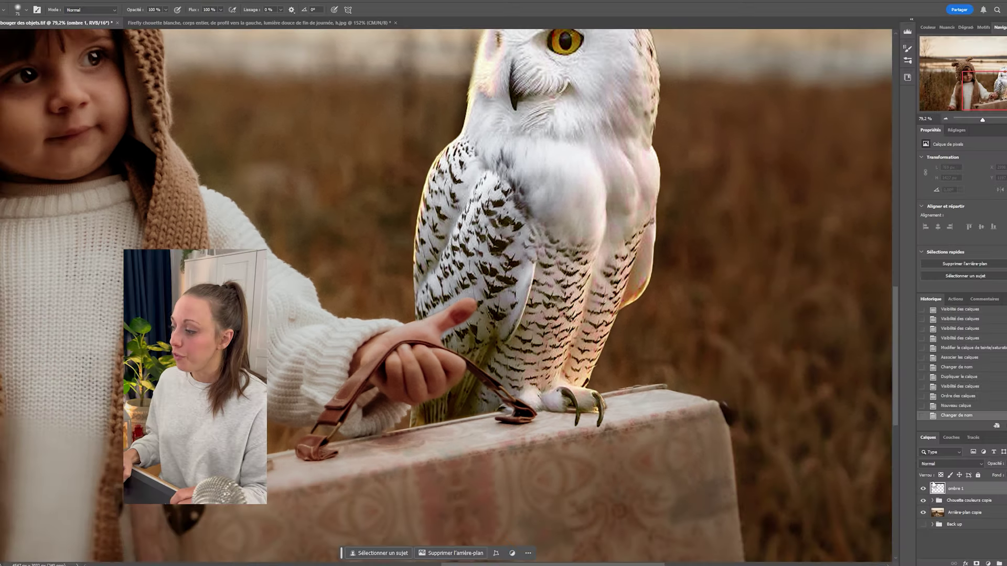
{"action": "left_click_drag", "start_coordinate": [545, 402], "coordinate": [587, 435]}
{"action": "mouse_move", "coordinate": [545, 381]}
{"action": "left_mouse_down"}
{"action": "mouse_move", "coordinate": [592, 431]}
{"action": "mouse_move", "coordinate": [554, 388]}
{"action": "left_mouse_up"}
{"action": "key", "text": "ctrl+z"}
{"action": "key", "text": "ctrl+z"}
{"action": "key", "text": "ctrl+z"}
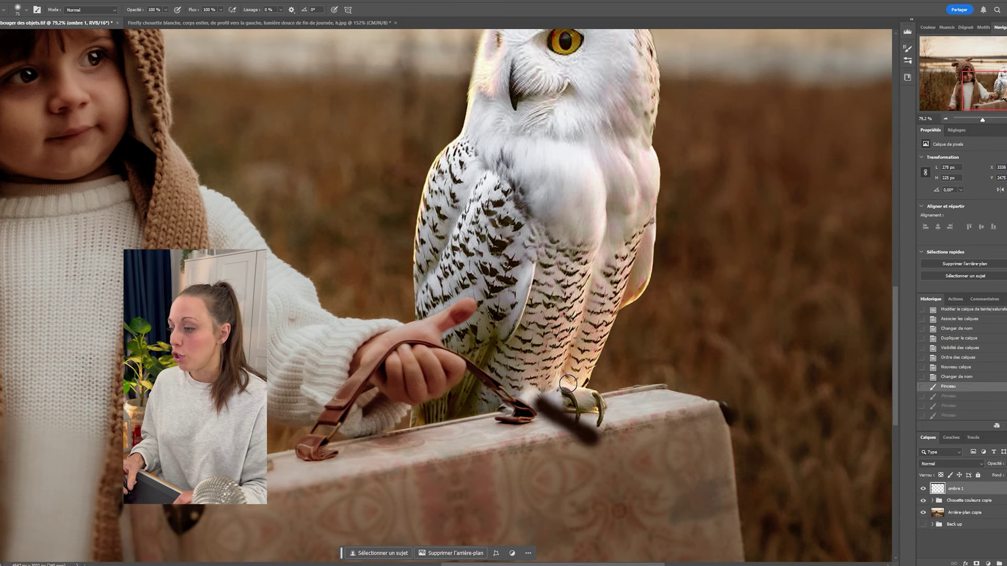
{"action": "key", "text": "ctrl+z"}
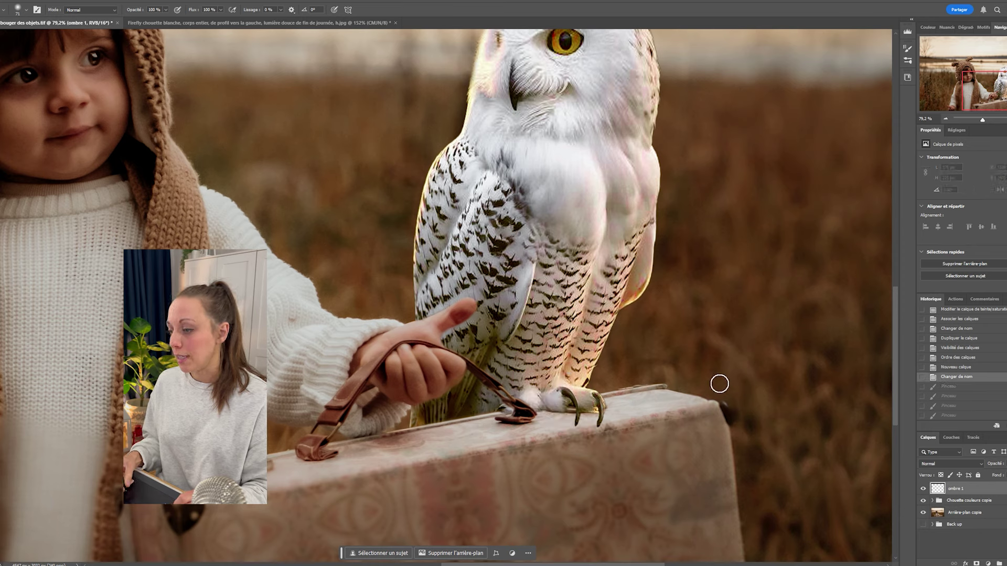
Step: Move the ombre 1 layer into the Chouette couleurs copie group, directly below the Chouette layer, and enlarge the layer list
{"action": "left_click", "coordinate": [933, 501]}
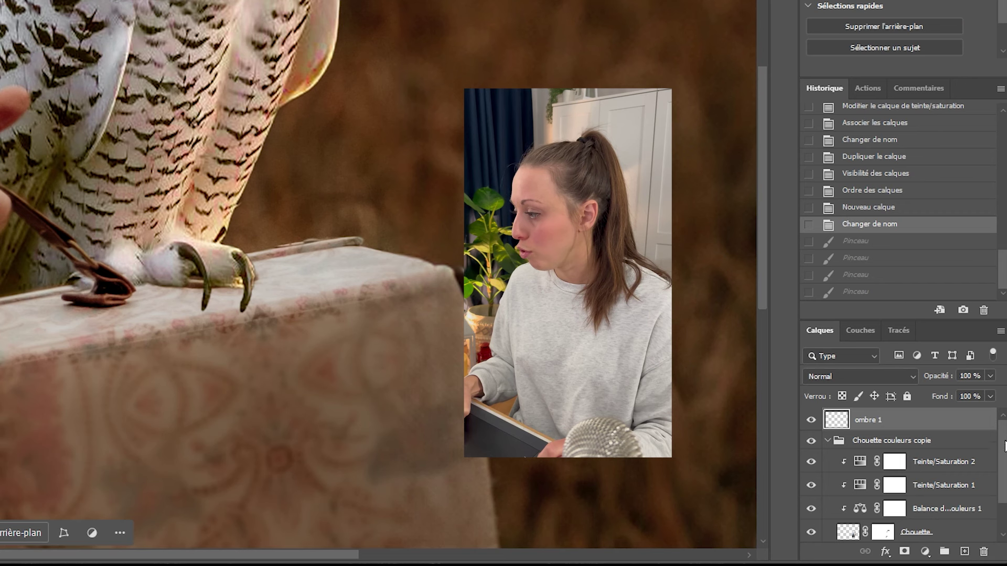
{"action": "left_click_drag", "start_coordinate": [1004, 445], "coordinate": [1005, 458]}
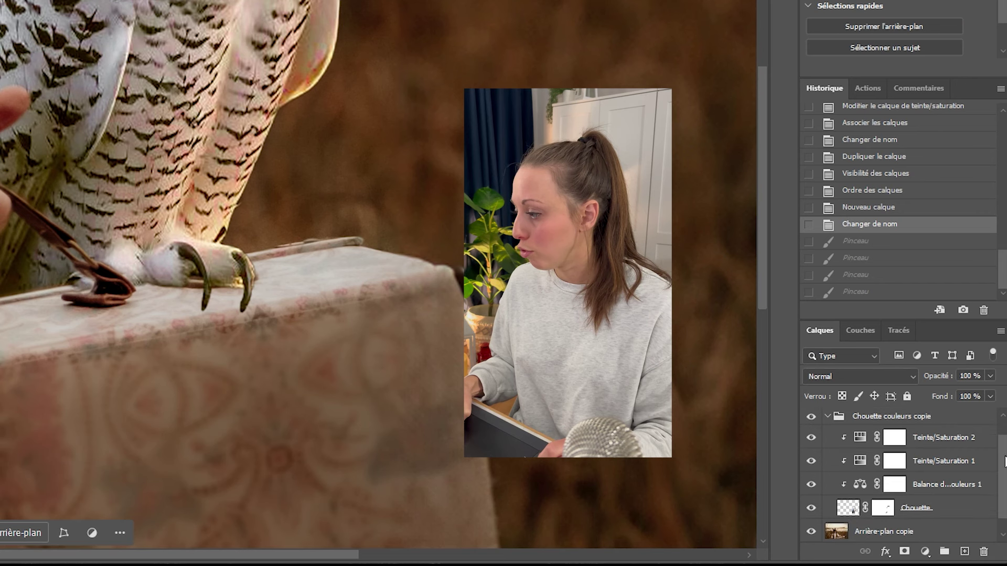
{"action": "scroll", "coordinate": [1003, 458], "scroll_direction": "up", "scroll_amount": 1}
{"action": "left_click_drag", "start_coordinate": [836, 414], "coordinate": [839, 525]}
{"action": "left_click_drag", "start_coordinate": [1002, 495], "coordinate": [1003, 512]}
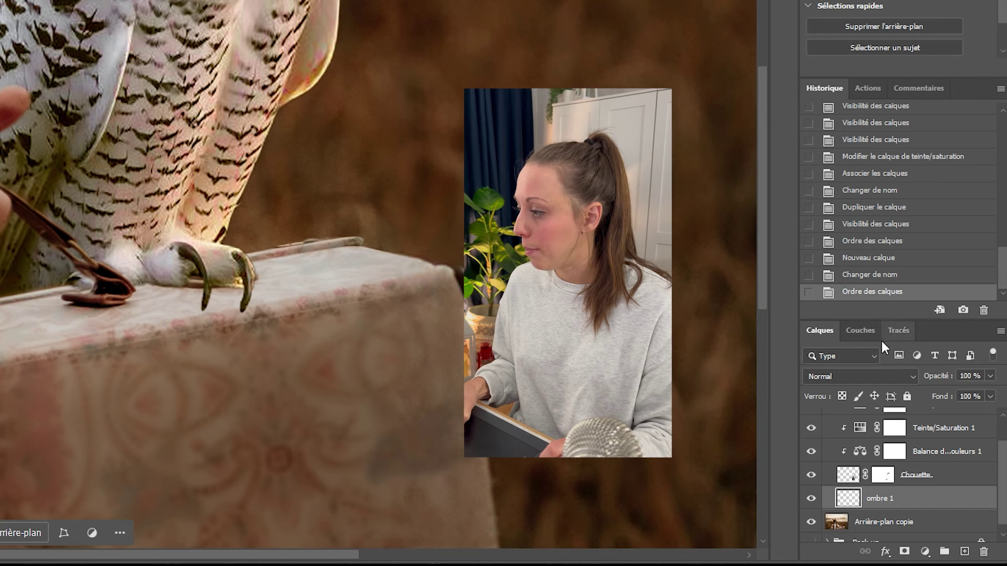
{"action": "left_click_drag", "start_coordinate": [883, 317], "coordinate": [883, 67]}
{"action": "left_click_drag", "start_coordinate": [885, 282], "coordinate": [839, 184]}
{"action": "left_click_drag", "start_coordinate": [895, 169], "coordinate": [886, 292]}
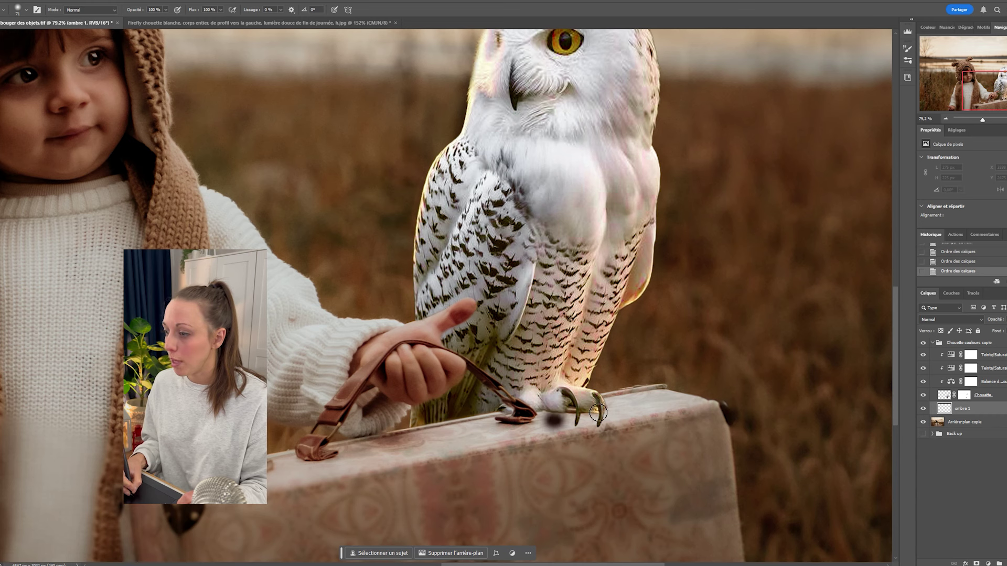
Step: Try dark full-opacity strokes on the suitcase behind the owl's feet on ombre 1 and undo them all
{"action": "left_click_drag", "start_coordinate": [598, 412], "coordinate": [632, 408]}
{"action": "left_click_drag", "start_coordinate": [543, 412], "coordinate": [617, 398]}
{"action": "left_click_drag", "start_coordinate": [523, 407], "coordinate": [603, 394]}
{"action": "left_click_drag", "start_coordinate": [506, 425], "coordinate": [601, 417]}
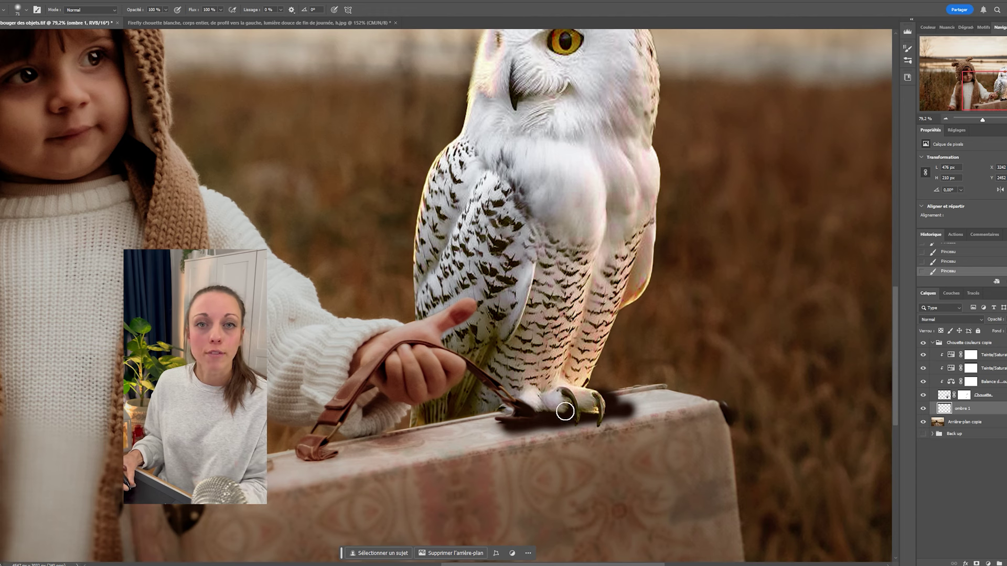
{"action": "key", "text": "ctrl+z"}
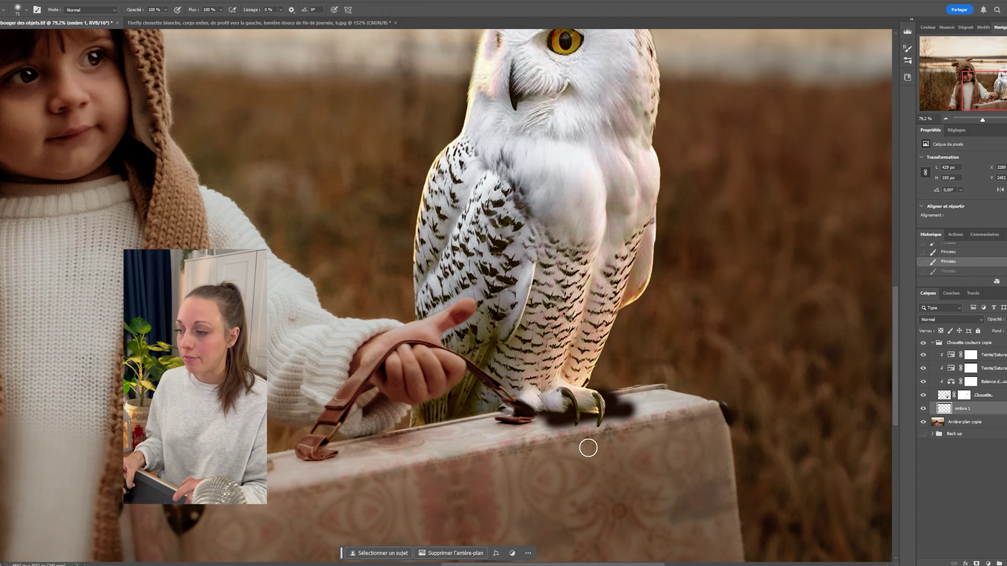
{"action": "key", "text": "ctrl+z"}
{"action": "key", "text": "ctrl+z"}
{"action": "key", "text": "ctrl+z"}
{"action": "key", "text": "ctrl+z"}
{"action": "key", "text": "ctrl+z"}
{"action": "key", "text": "ctrl+z"}
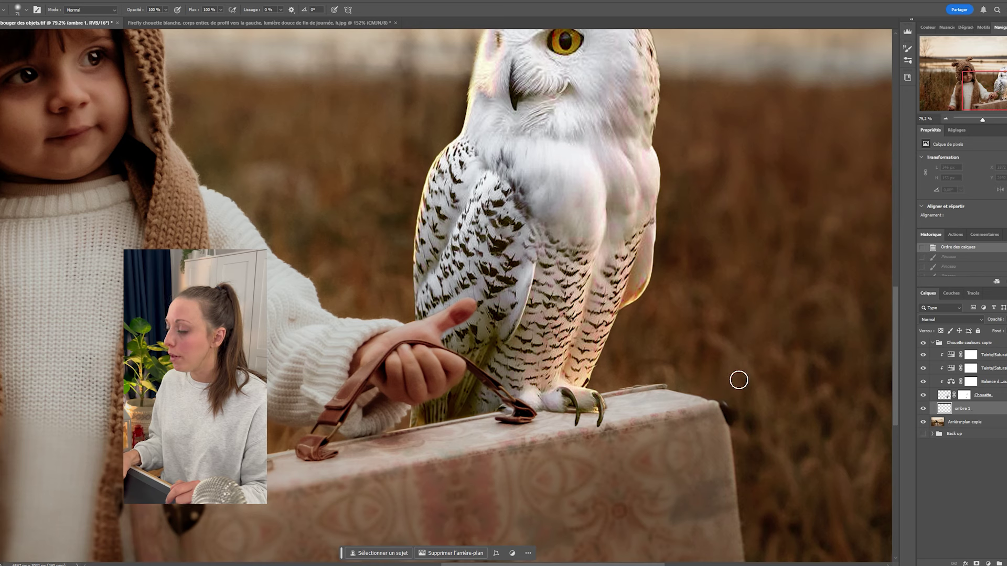
Step: Paint a faint shadow under the owl's feet on ombre 1 with an enlarged soft round brush at 15% opacity
{"action": "right_click", "coordinate": [531, 331]}
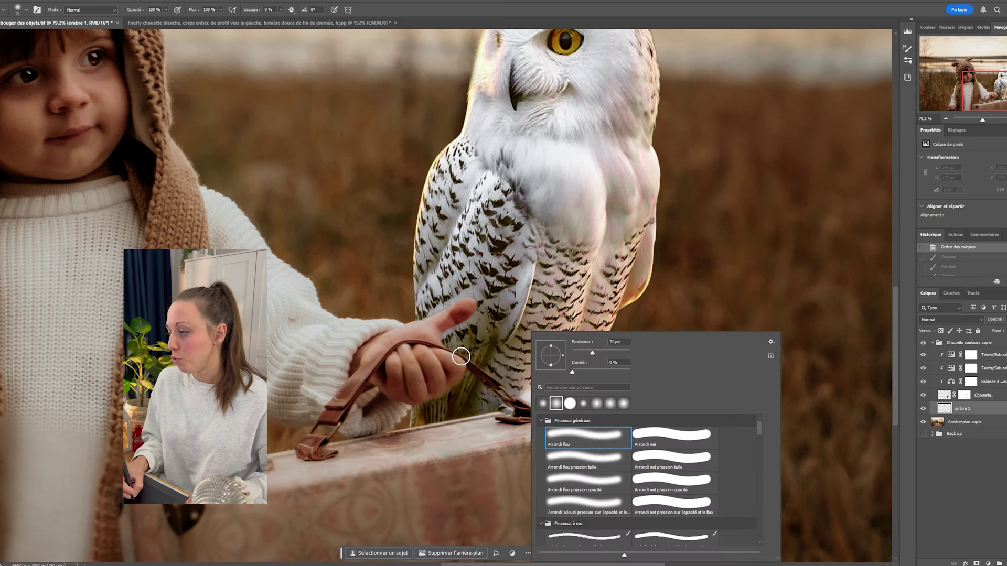
{"action": "left_click_drag", "start_coordinate": [461, 356], "coordinate": [476, 357]}
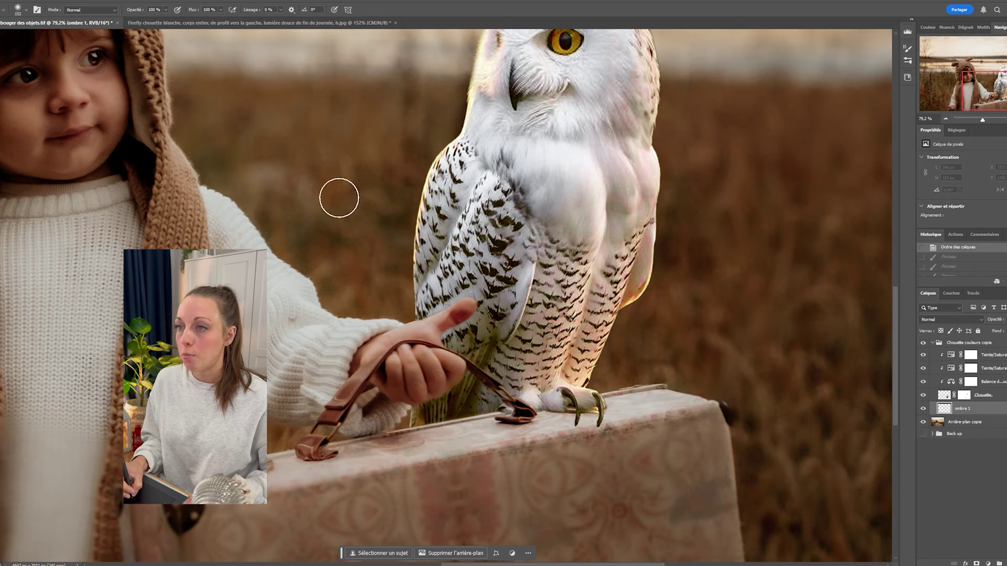
{"action": "left_click", "coordinate": [165, 9]}
{"action": "left_click", "coordinate": [135, 18]}
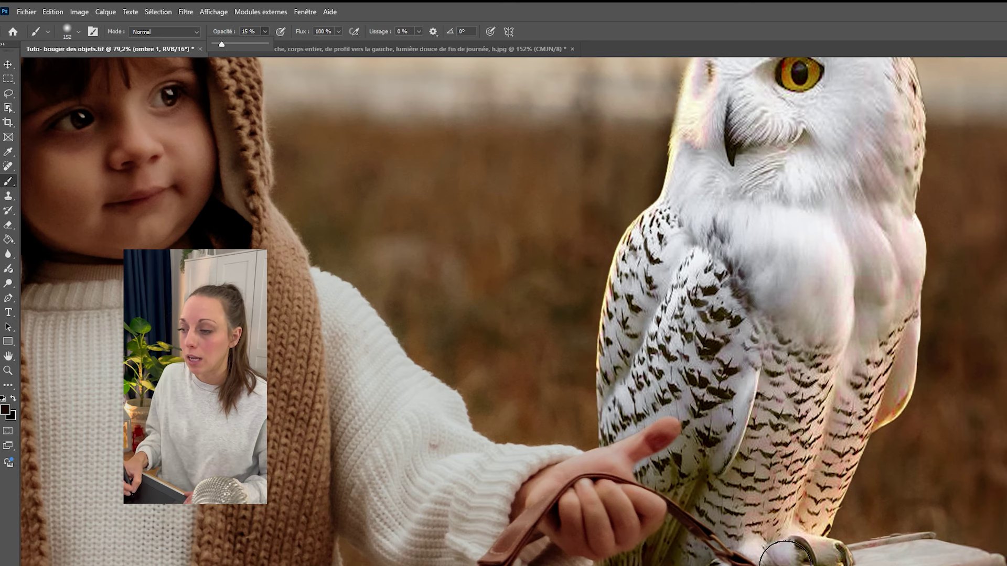
{"action": "left_click_drag", "start_coordinate": [775, 565], "coordinate": [787, 558]}
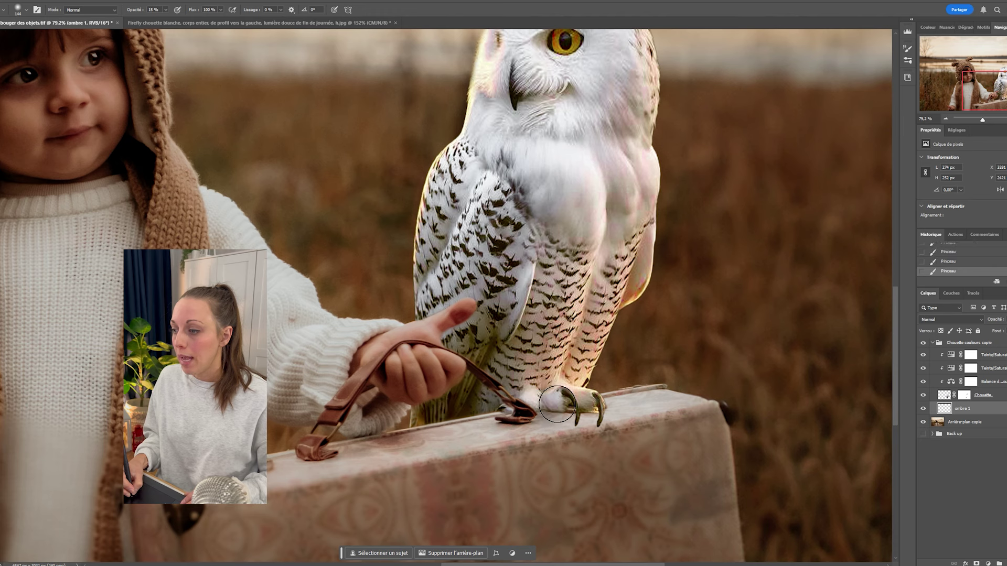
{"action": "left_click_drag", "start_coordinate": [557, 405], "coordinate": [543, 411]}
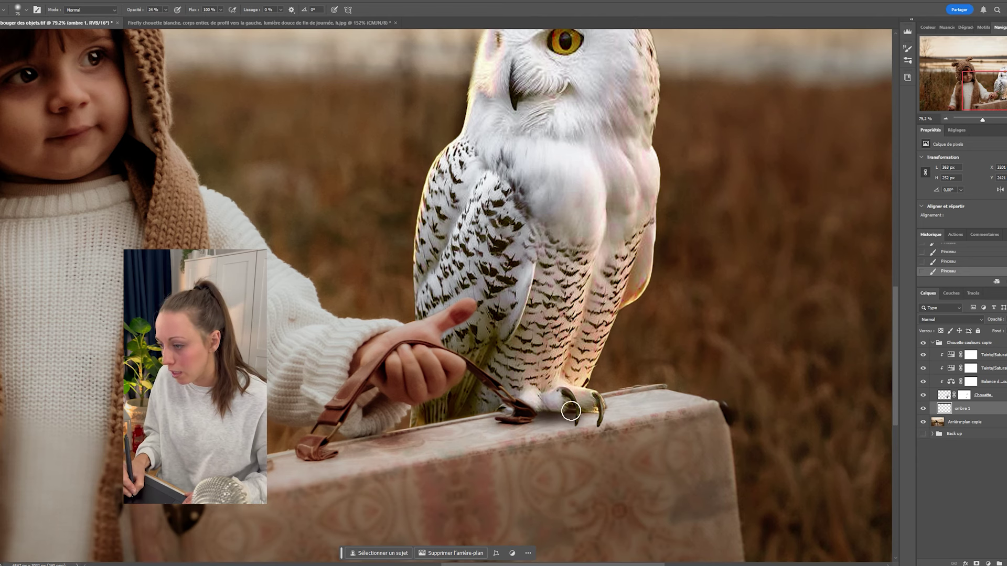
Step: Darken the contact shadow beneath the owl's claws on ombre 1 with a small soft brush at 24% opacity
{"action": "left_click_drag", "start_coordinate": [567, 416], "coordinate": [560, 416]}
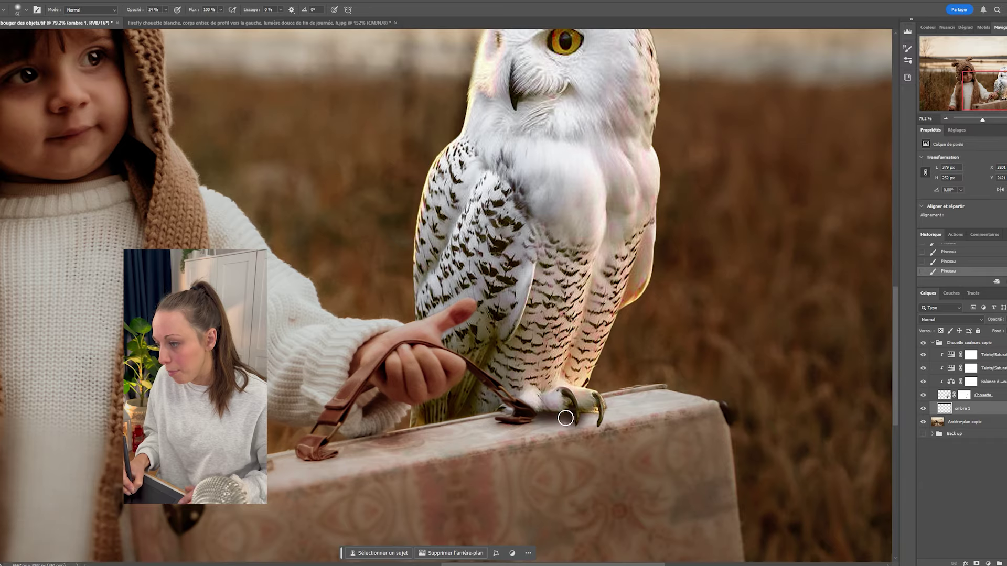
{"action": "scroll", "coordinate": [564, 414], "scroll_direction": "down", "scroll_amount": 2}
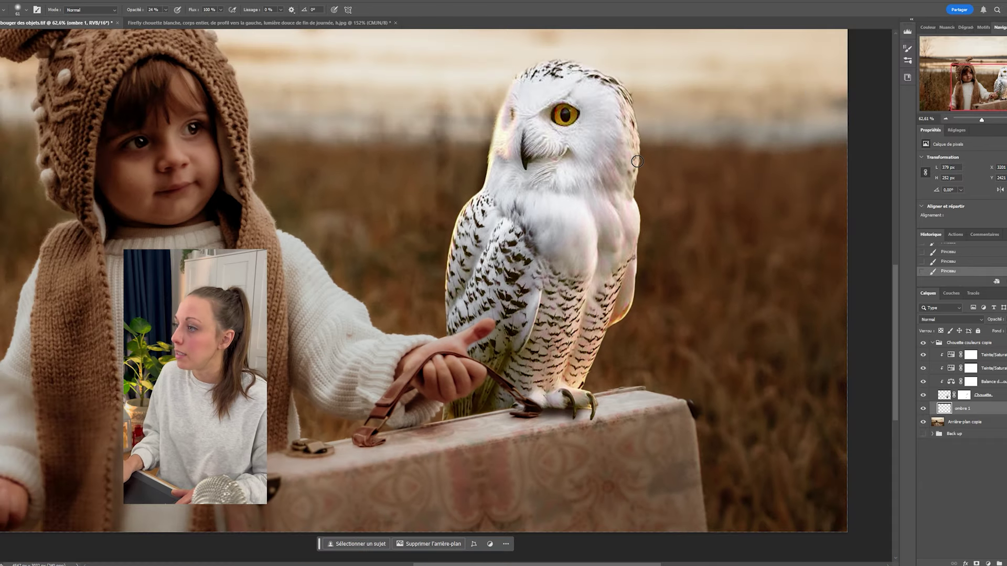
{"action": "scroll", "coordinate": [534, 374], "scroll_direction": "up", "scroll_amount": 2}
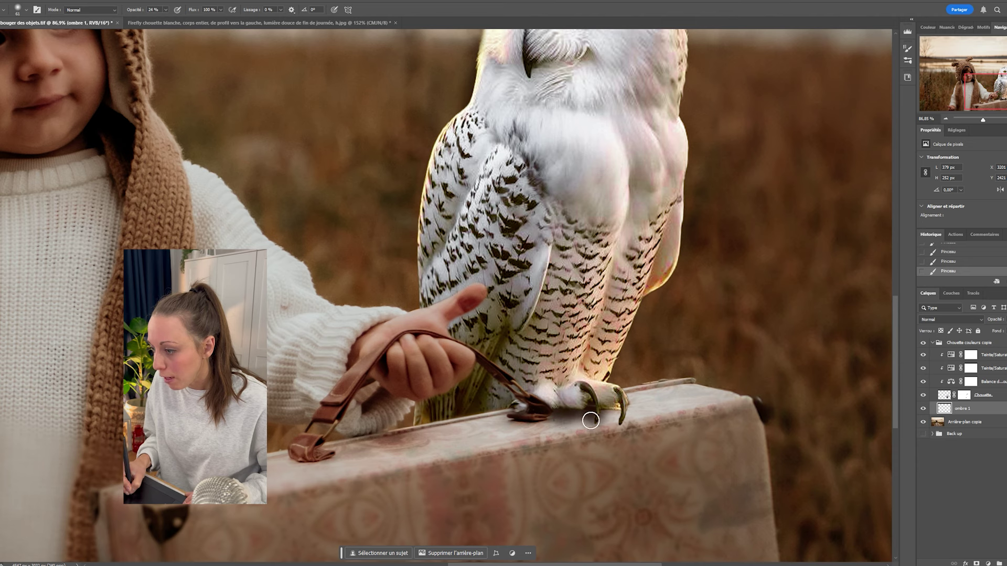
{"action": "left_click_drag", "start_coordinate": [596, 422], "coordinate": [579, 414]}
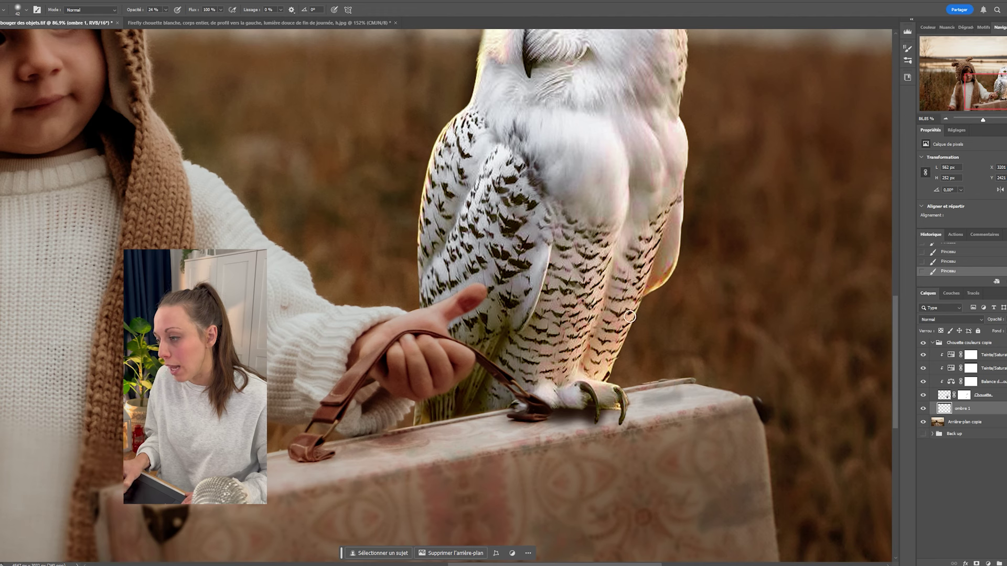
Step: Undo the last shadow strokes and repaint the shadow between the owl's feet on ombre 1 with a slightly larger brush
{"action": "key", "text": "ctrl+z"}
{"action": "left_click", "coordinate": [566, 409]}
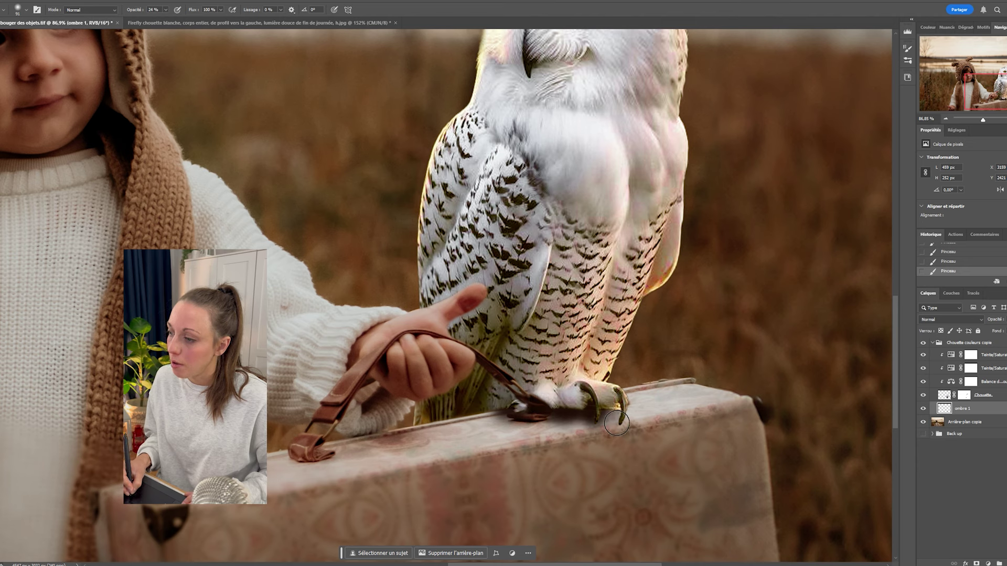
{"action": "key", "text": "ctrl+z"}
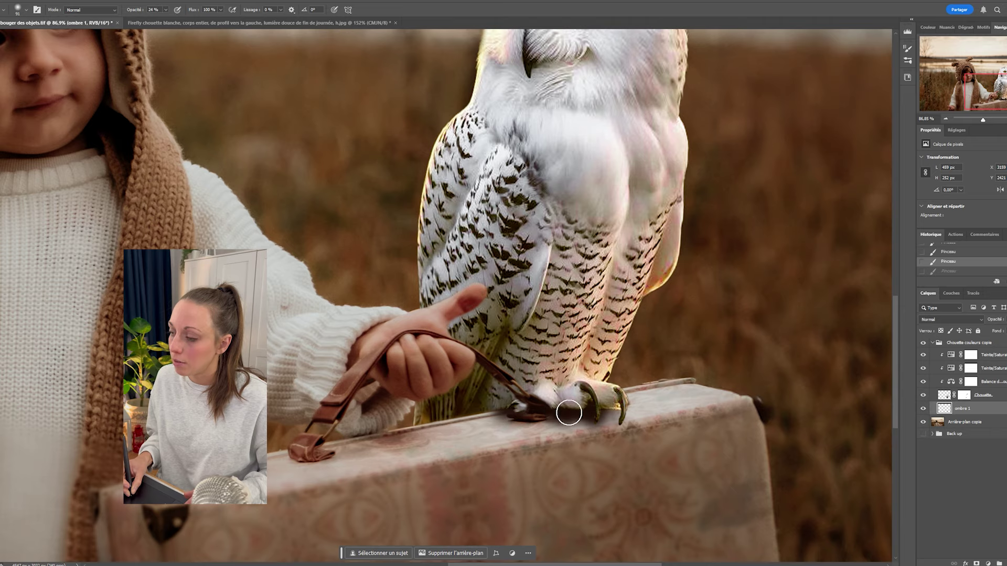
{"action": "left_click", "coordinate": [569, 413]}
{"action": "scroll", "coordinate": [508, 429], "scroll_direction": "down", "scroll_amount": 1}
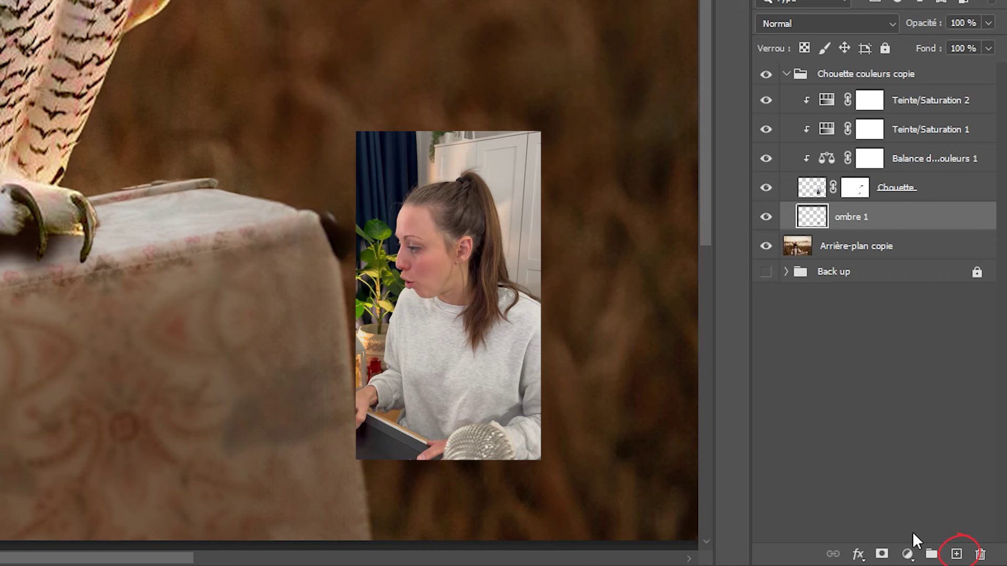
Step: Create a new layer directly above ombre 1 and name it ombre 2
{"action": "left_click", "coordinate": [957, 554]}
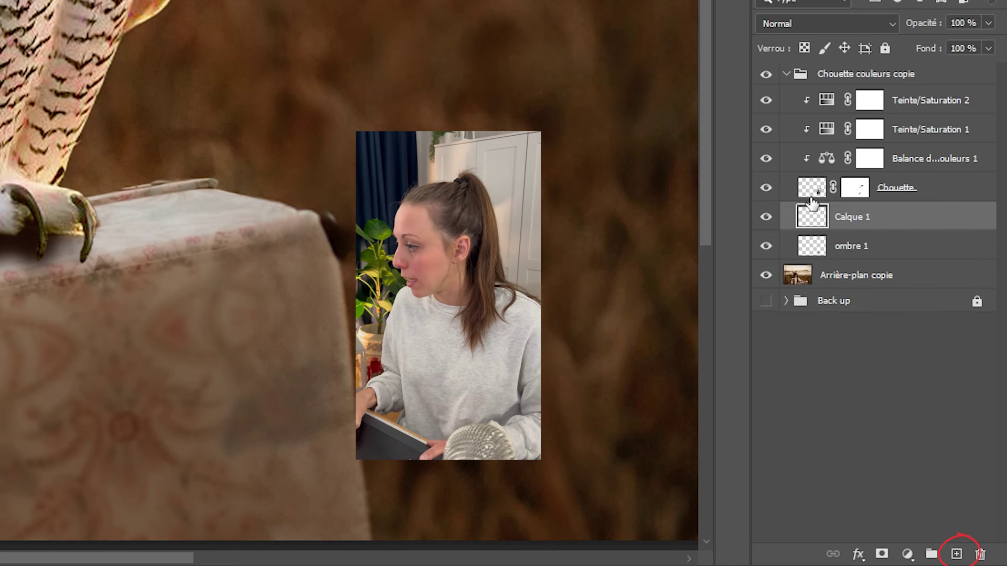
{"action": "double_click", "coordinate": [848, 217]}
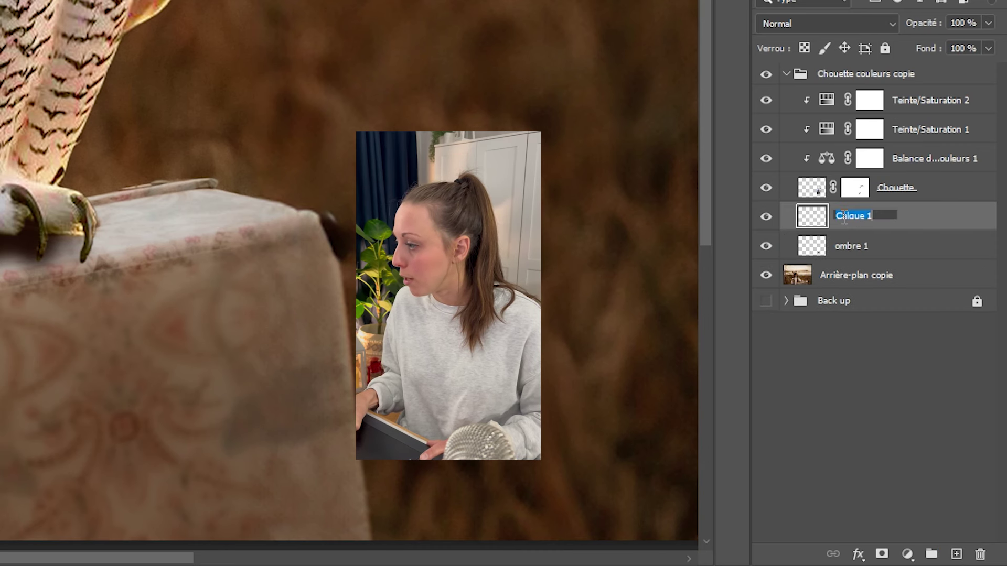
{"action": "type", "text": "ombre 2"}
{"action": "key", "text": "Return"}
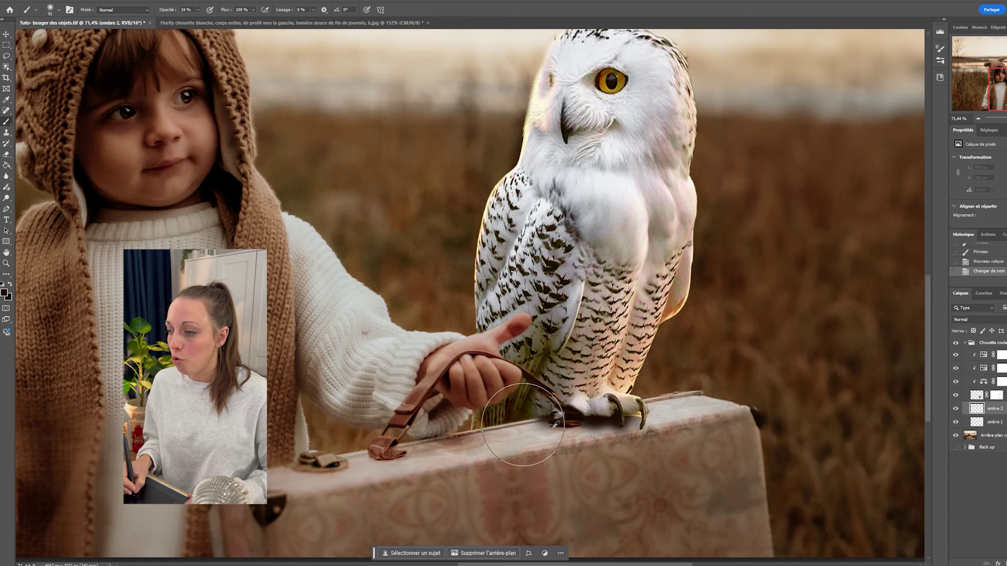
Step: Paint a broad soft shadow on the suitcase below the owl on ombre 2 with a large brush at 12% opacity
{"action": "scroll", "coordinate": [523, 425], "scroll_direction": "down", "scroll_amount": 2}
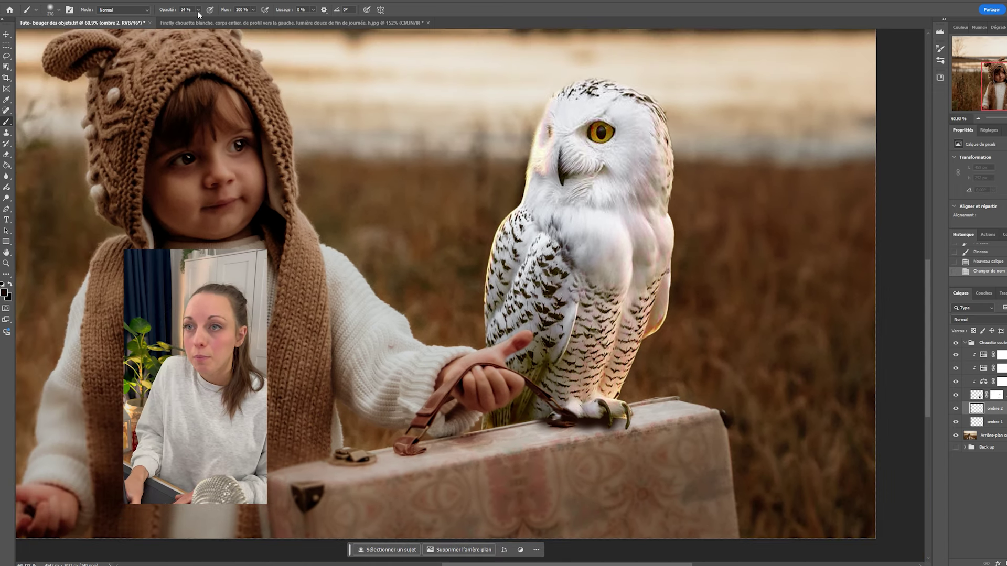
{"action": "left_click", "coordinate": [198, 9]}
{"action": "left_click_drag", "start_coordinate": [198, 20], "coordinate": [196, 21]}
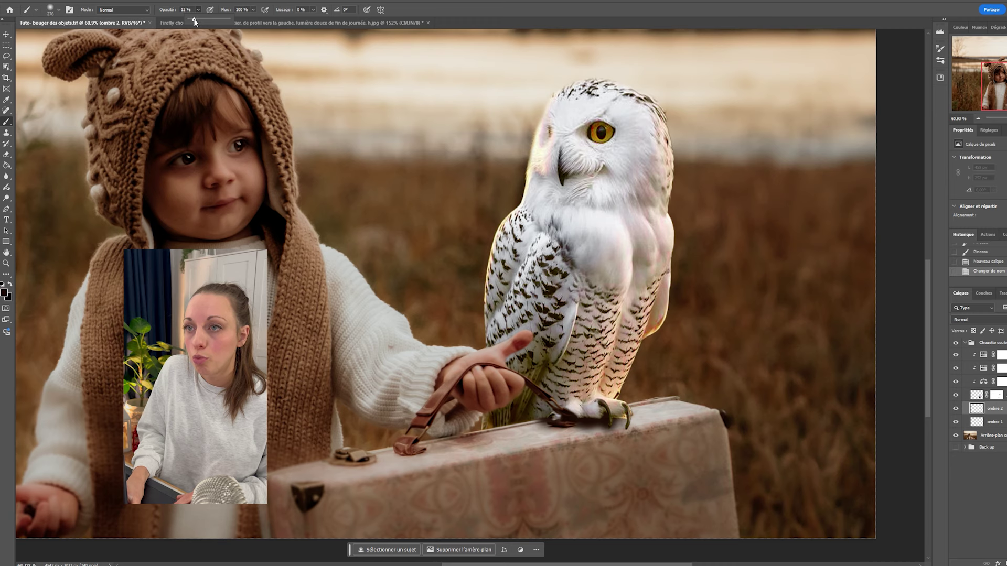
{"action": "scroll", "coordinate": [511, 418], "scroll_direction": "down", "scroll_amount": 1}
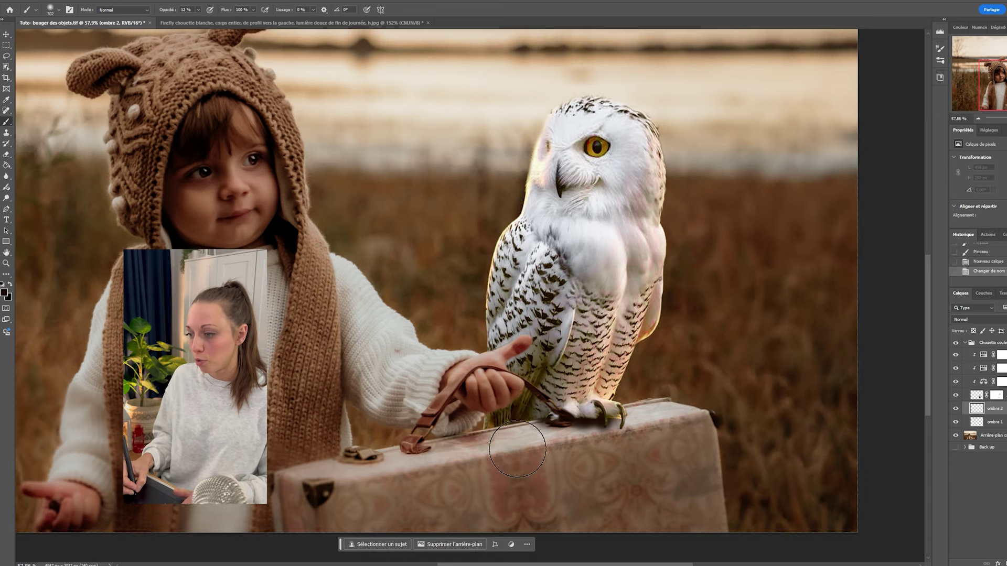
{"action": "mouse_move", "coordinate": [487, 431]}
{"action": "left_mouse_down"}
{"action": "mouse_move", "coordinate": [568, 422]}
{"action": "mouse_move", "coordinate": [472, 436]}
{"action": "left_mouse_up"}
{"action": "mouse_move", "coordinate": [472, 436]}
{"action": "left_mouse_down"}
{"action": "mouse_move", "coordinate": [555, 423]}
{"action": "mouse_move", "coordinate": [549, 436]}
{"action": "left_mouse_up"}
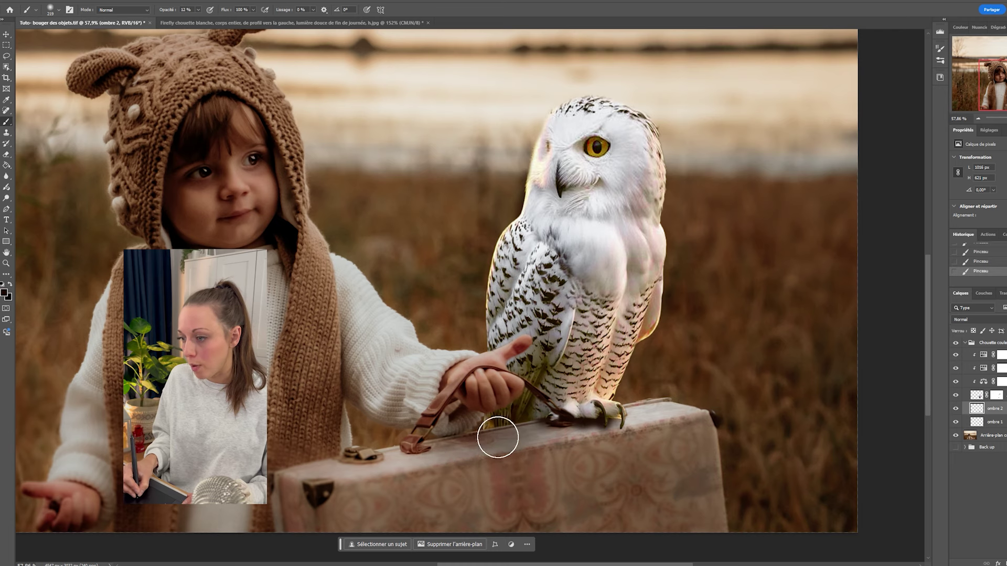
{"action": "left_click_drag", "start_coordinate": [490, 464], "coordinate": [489, 435]}
Step: Widen the soft shadow across the suitcase between the handle and the owl's feet on ombre 2 with progressively larger brushes
{"action": "scroll", "coordinate": [495, 431], "scroll_direction": "down", "scroll_amount": 4}
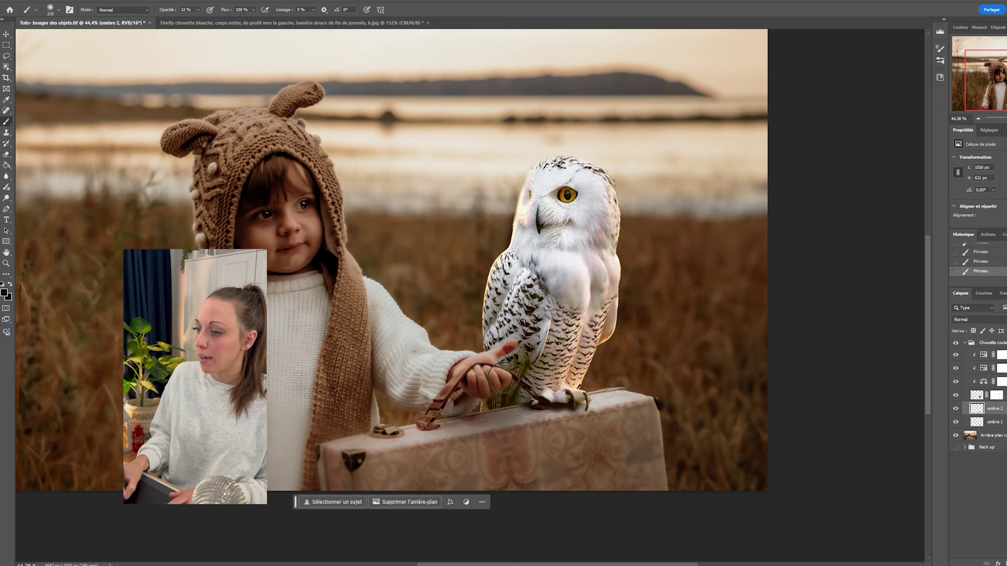
{"action": "mouse_move", "coordinate": [491, 408]}
{"action": "left_mouse_down"}
{"action": "mouse_move", "coordinate": [504, 408]}
{"action": "mouse_move", "coordinate": [475, 435]}
{"action": "left_mouse_up"}
{"action": "left_click_drag", "start_coordinate": [524, 401], "coordinate": [508, 403]}
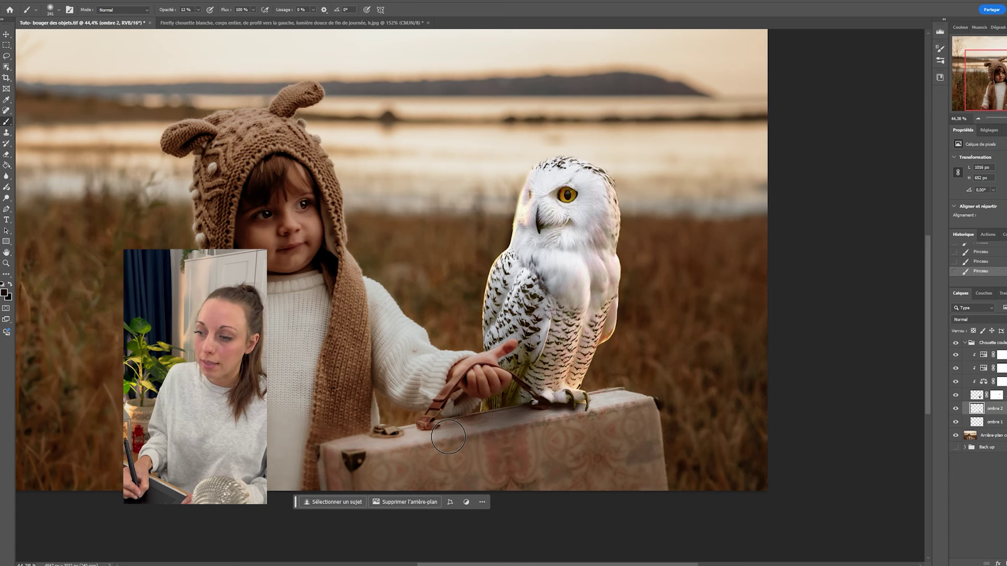
{"action": "left_click_drag", "start_coordinate": [489, 423], "coordinate": [506, 423]}
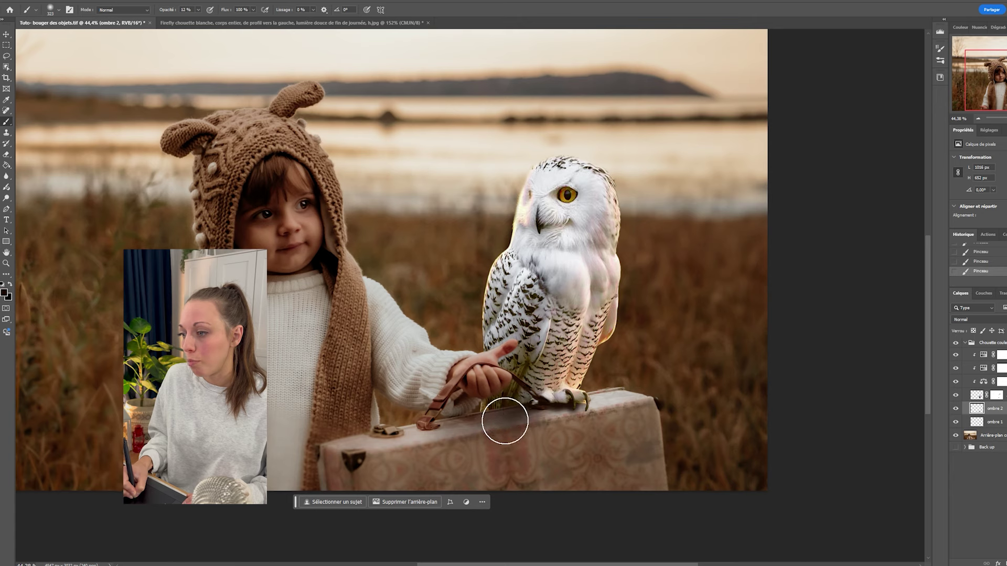
{"action": "left_click_drag", "start_coordinate": [509, 417], "coordinate": [506, 416]}
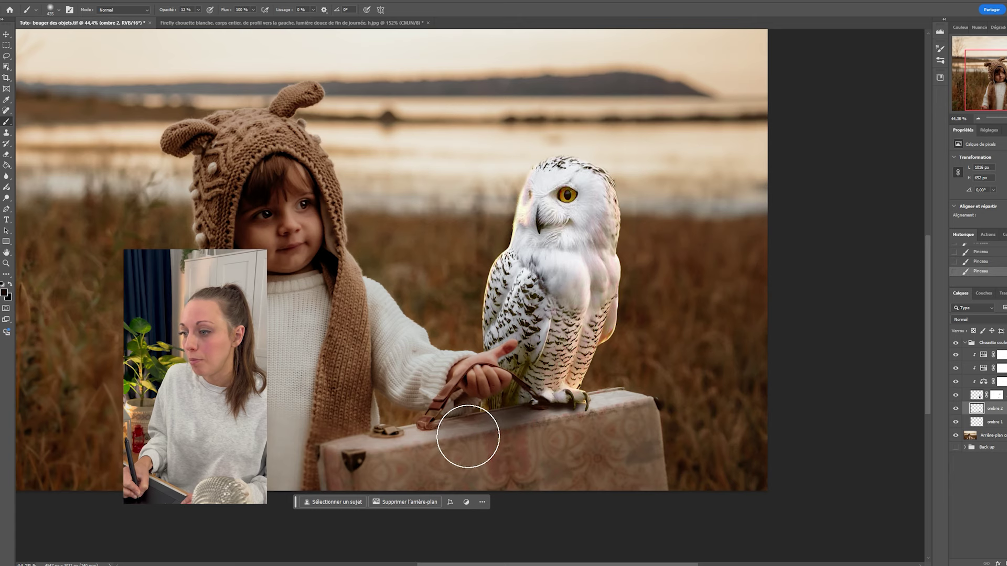
Step: Compare the composite with and without the ombre 2 shadow by hiding and showing that layer
{"action": "scroll", "coordinate": [504, 401], "scroll_direction": "down", "scroll_amount": 3}
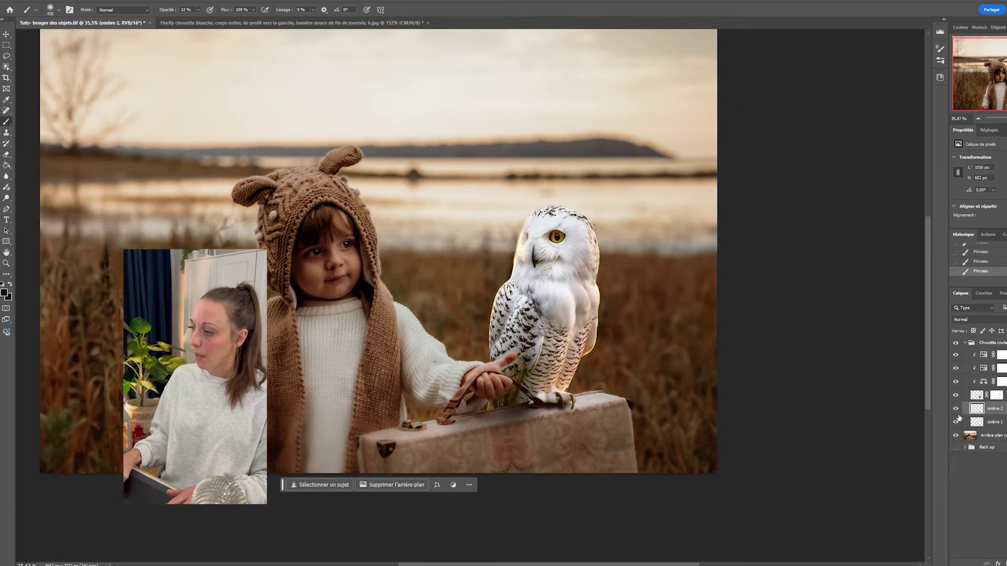
{"action": "left_click", "coordinate": [955, 408]}
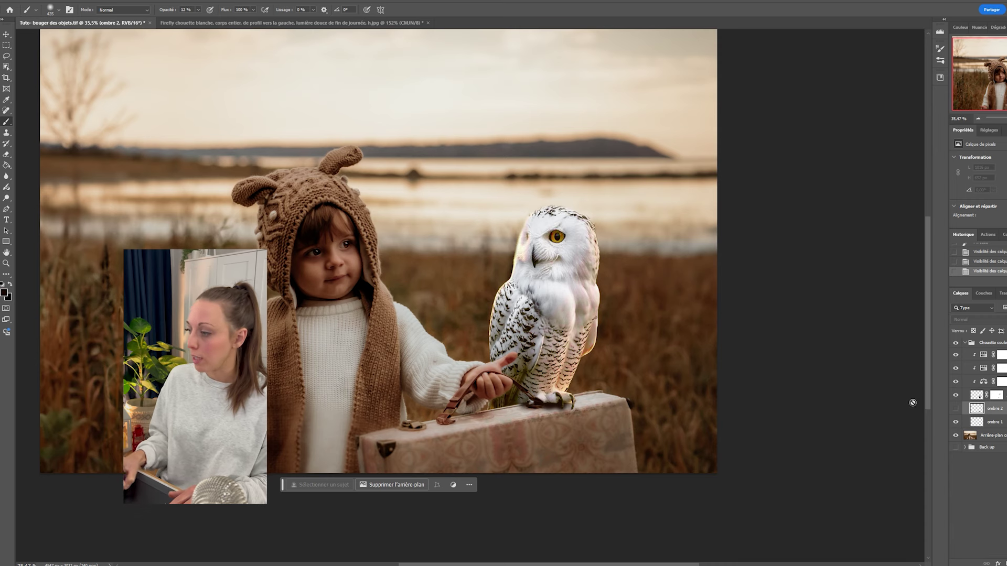
{"action": "left_click", "coordinate": [955, 409]}
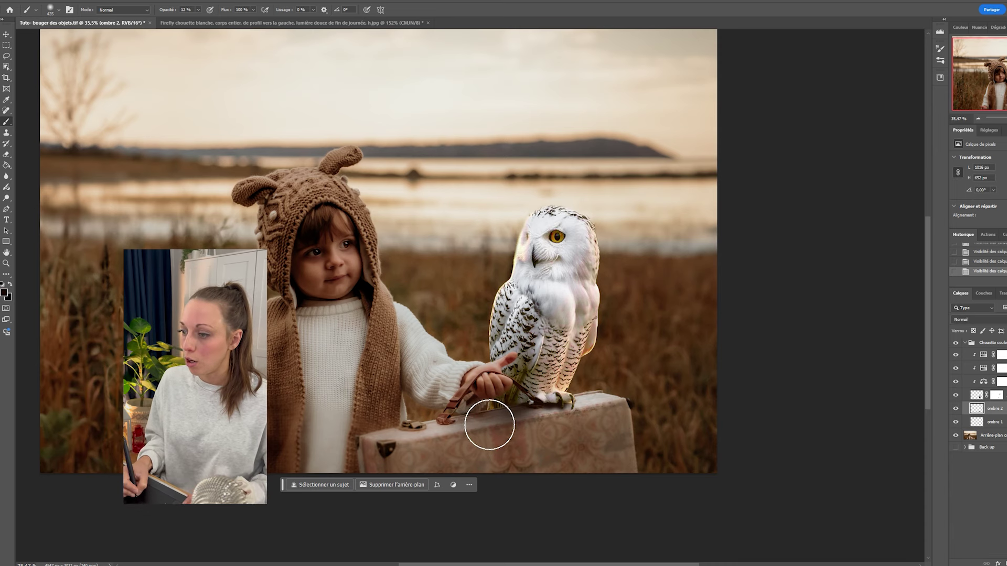
Step: Build up the ombre 2 shadow on the suitcase and behind the child's hand beside the owl with more soft strokes
{"action": "left_click_drag", "start_coordinate": [488, 427], "coordinate": [504, 421]}
{"action": "mouse_move", "coordinate": [504, 421]}
{"action": "left_mouse_down"}
{"action": "mouse_move", "coordinate": [522, 414]}
{"action": "mouse_move", "coordinate": [506, 411]}
{"action": "left_mouse_up"}
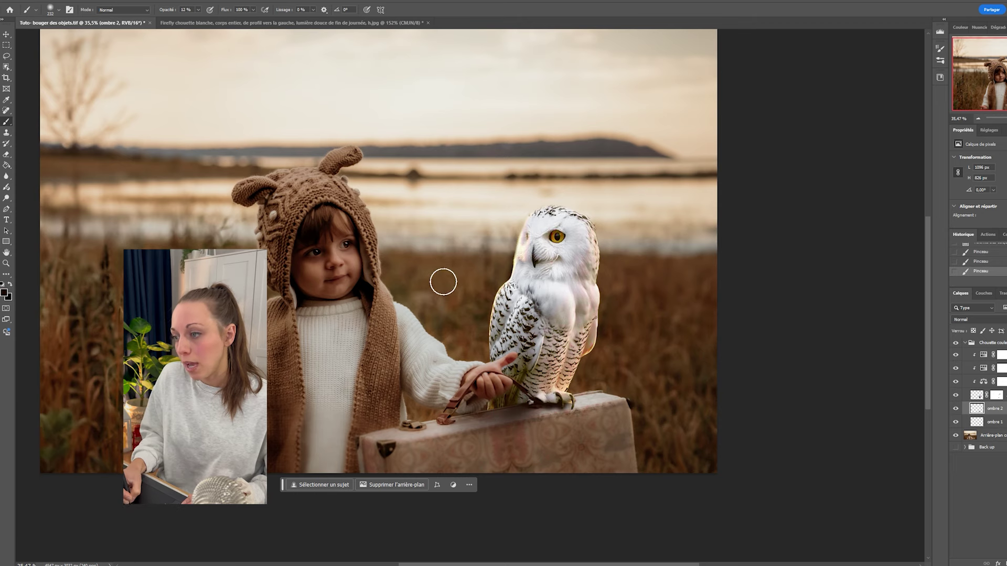
{"action": "left_click", "coordinate": [485, 435]}
{"action": "scroll", "coordinate": [487, 435], "scroll_direction": "down", "scroll_amount": 2}
{"action": "scroll", "coordinate": [519, 401], "scroll_direction": "up", "scroll_amount": 3}
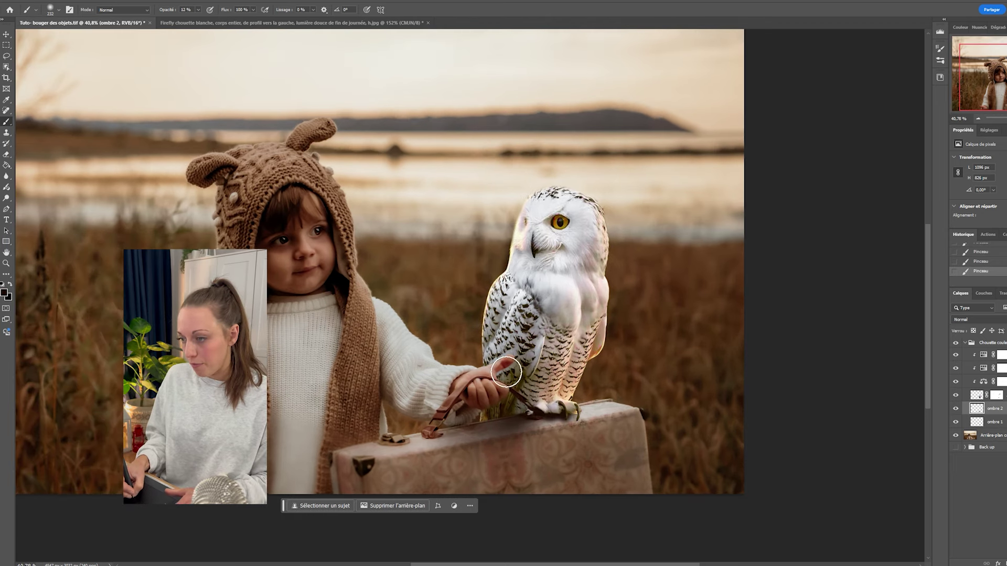
{"action": "mouse_move", "coordinate": [511, 374]}
{"action": "left_mouse_down"}
{"action": "mouse_move", "coordinate": [507, 367]}
{"action": "mouse_move", "coordinate": [513, 390]}
{"action": "left_mouse_up"}
{"action": "scroll", "coordinate": [509, 374], "scroll_direction": "up", "scroll_amount": 1}
{"action": "scroll", "coordinate": [511, 382], "scroll_direction": "down", "scroll_amount": 4}
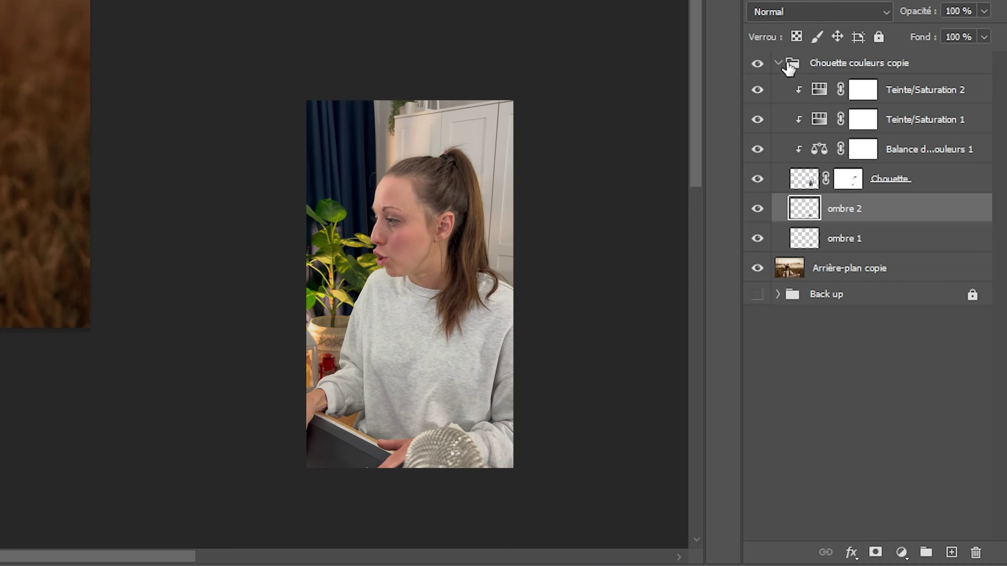
Step: Collapse the Chouette couleurs copie group and add a new layer named ombre 3 above it
{"action": "left_click", "coordinate": [788, 66]}
{"action": "left_click", "coordinate": [779, 64]}
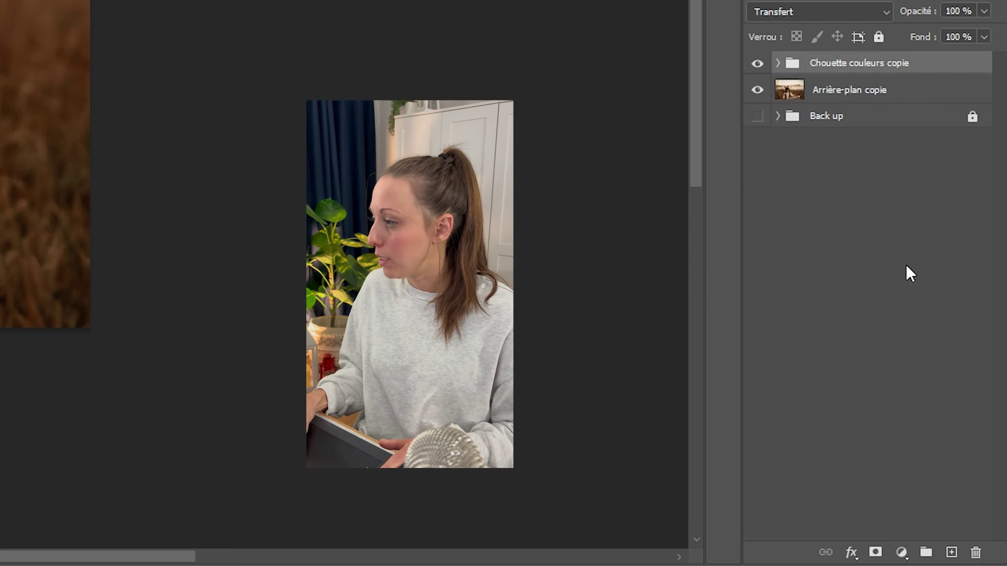
{"action": "left_click", "coordinate": [951, 552]}
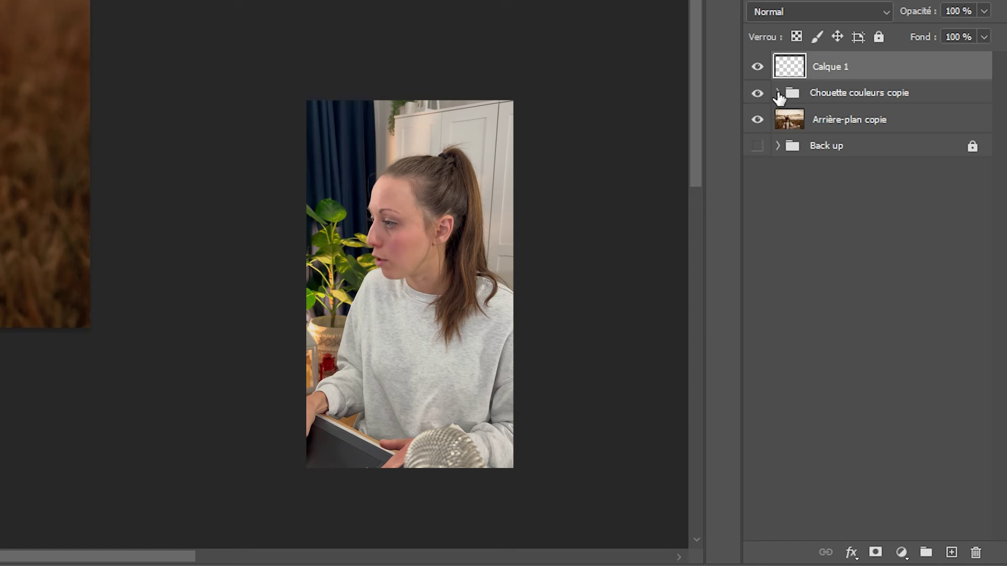
{"action": "left_click", "coordinate": [778, 94]}
{"action": "left_click", "coordinate": [778, 94]}
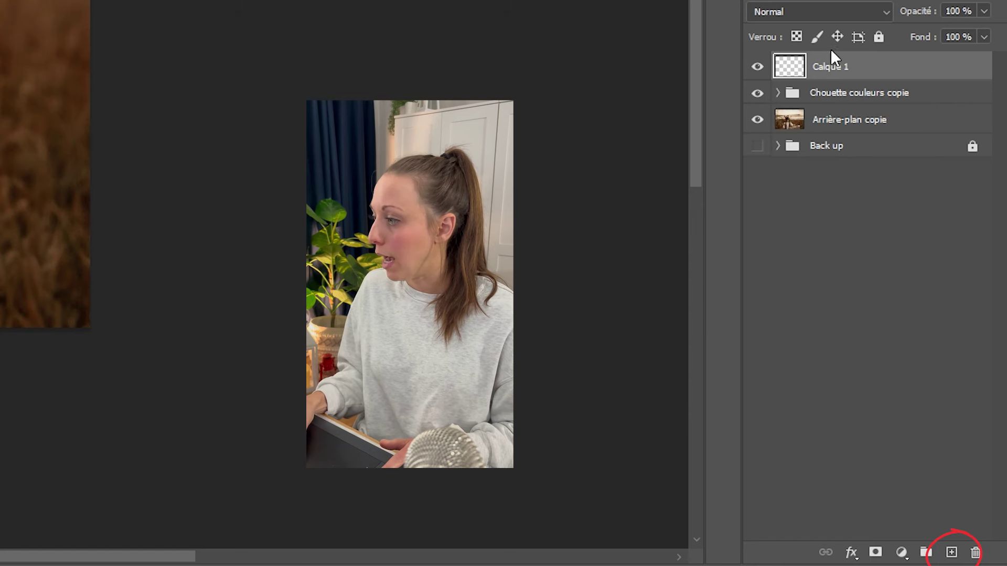
{"action": "double_click", "coordinate": [830, 67]}
{"action": "type", "text": "ombre"}
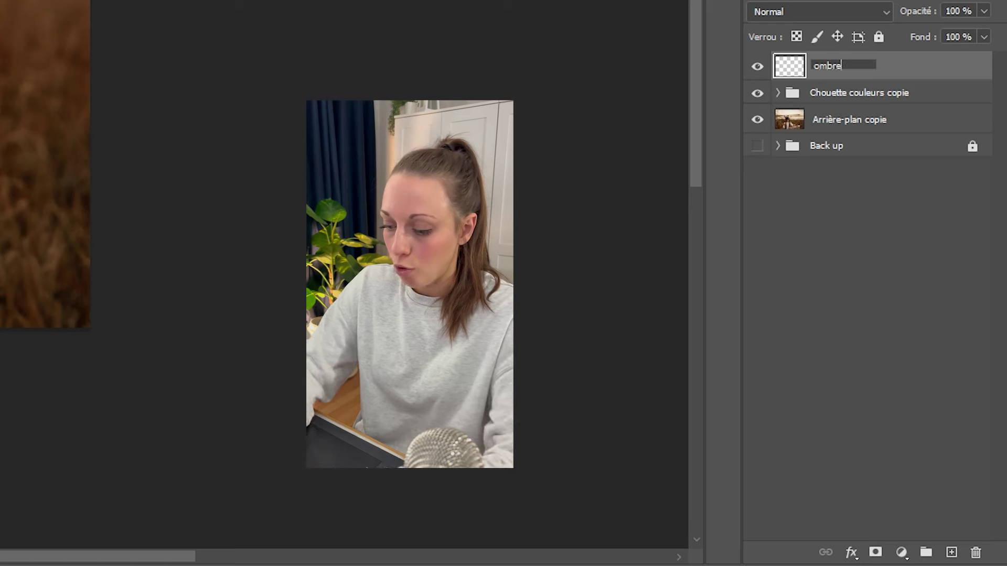
{"action": "type", "text": " 3"}
{"action": "key", "text": "Return"}
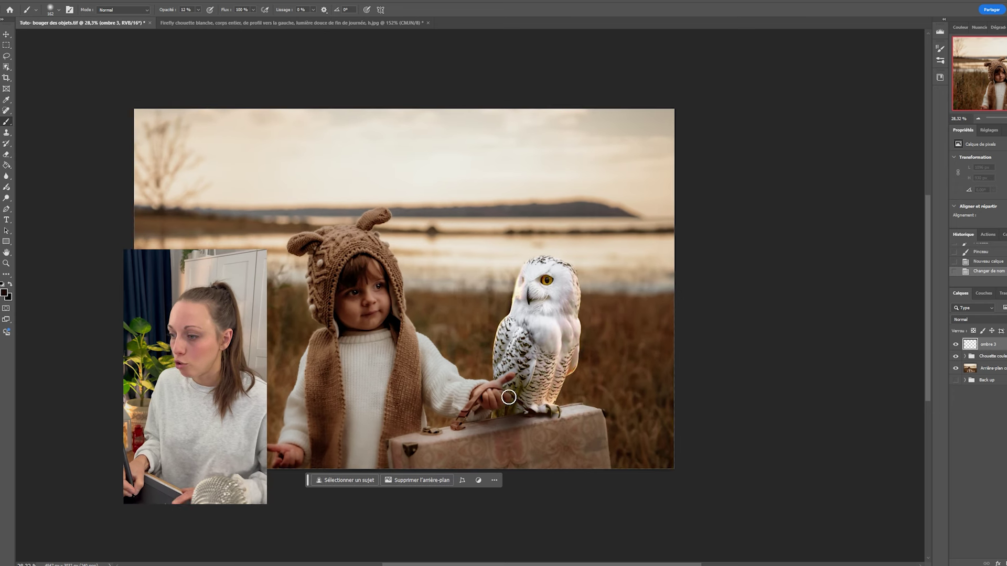
Step: Paint a soft shadow over the owl's lower body and the suitcase top on ombre 3, and set the layer's opacity to 37%
{"action": "scroll", "coordinate": [509, 397], "scroll_direction": "up", "scroll_amount": 3}
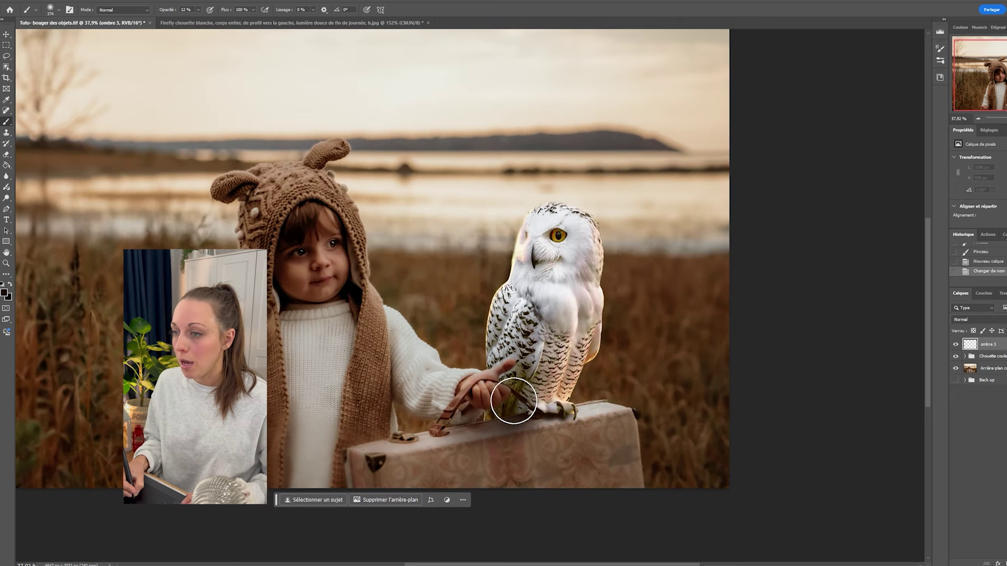
{"action": "left_click_drag", "start_coordinate": [509, 410], "coordinate": [493, 418]}
{"action": "left_click_drag", "start_coordinate": [493, 418], "coordinate": [507, 415]}
{"action": "mouse_move", "coordinate": [516, 378]}
{"action": "left_mouse_down"}
{"action": "mouse_move", "coordinate": [510, 392]}
{"action": "mouse_move", "coordinate": [510, 336]}
{"action": "mouse_move", "coordinate": [513, 406]}
{"action": "mouse_move", "coordinate": [531, 380]}
{"action": "mouse_move", "coordinate": [505, 441]}
{"action": "mouse_move", "coordinate": [533, 395]}
{"action": "left_mouse_up"}
{"action": "scroll", "coordinate": [517, 414], "scroll_direction": "down", "scroll_amount": 3}
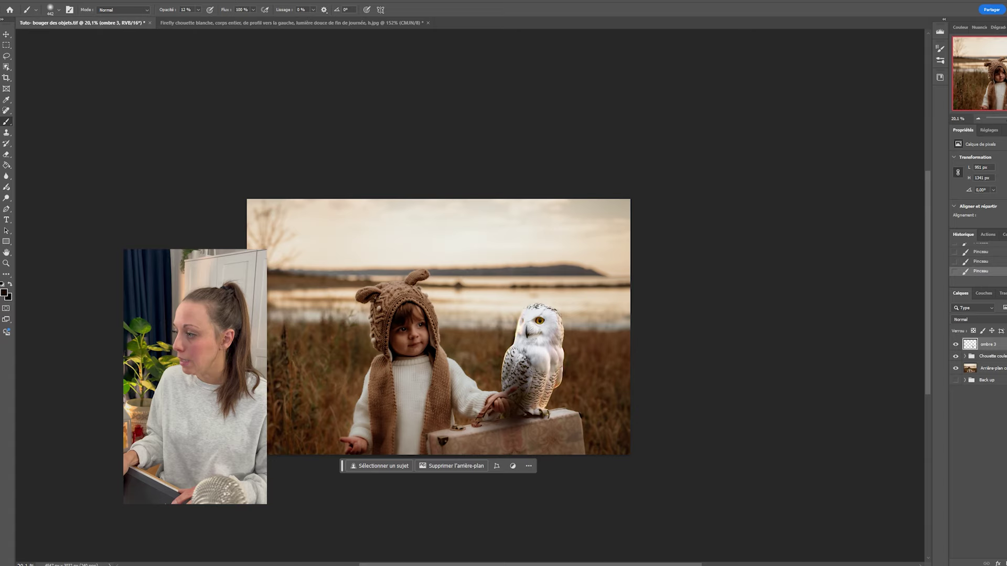
{"action": "left_click_drag", "start_coordinate": [998, 231], "coordinate": [935, 235]}
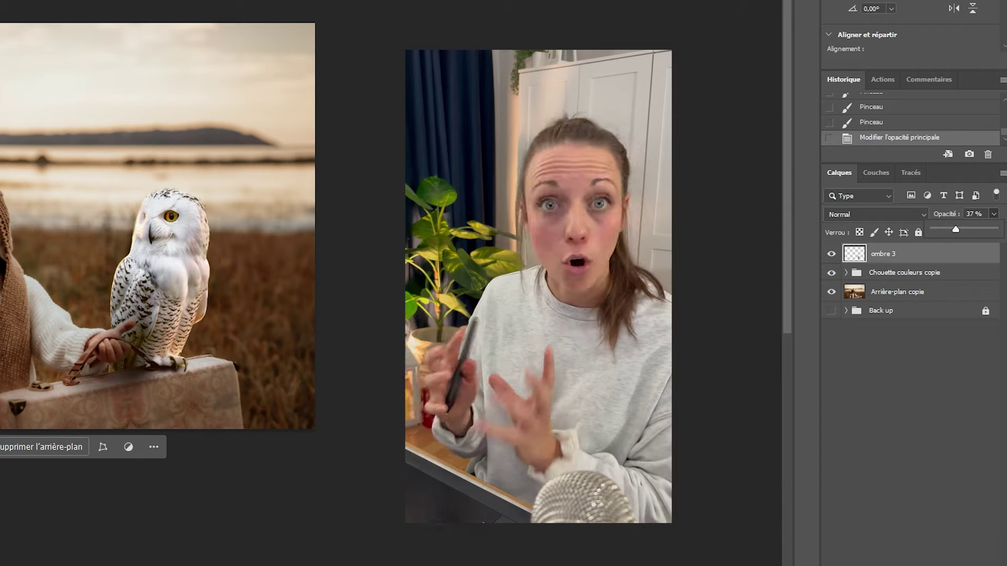
{"action": "scroll", "coordinate": [152, 374], "scroll_direction": "up", "scroll_amount": 1}
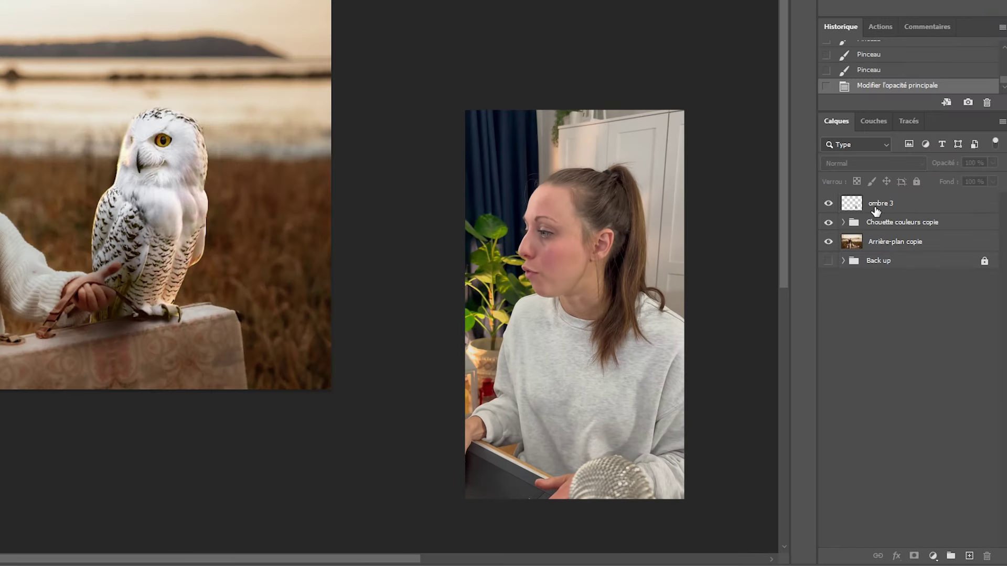
Step: Add a new layer named HL above ombre 3 and set its blend mode to Incrustation
{"action": "left_click", "coordinate": [876, 210]}
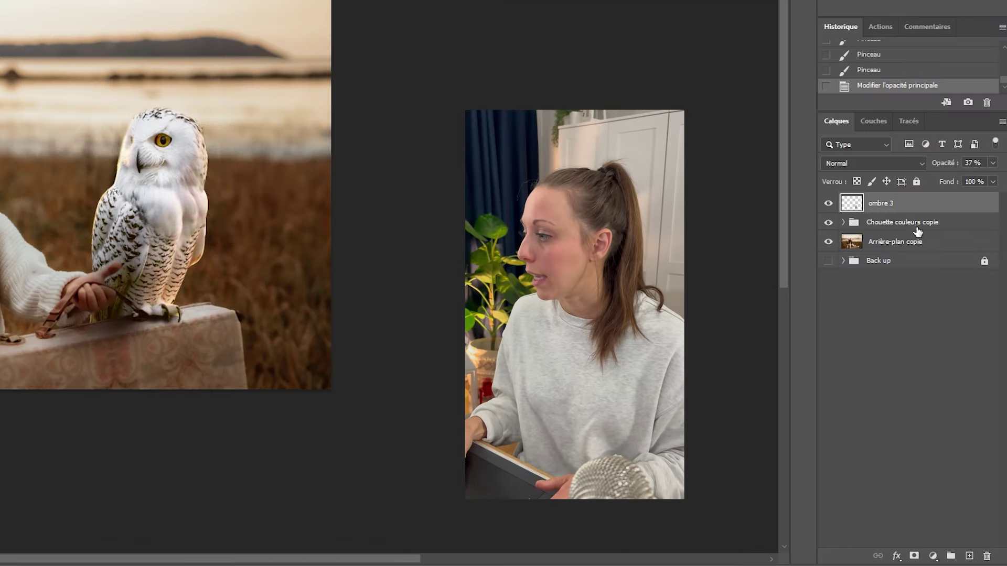
{"action": "left_click", "coordinate": [970, 556]}
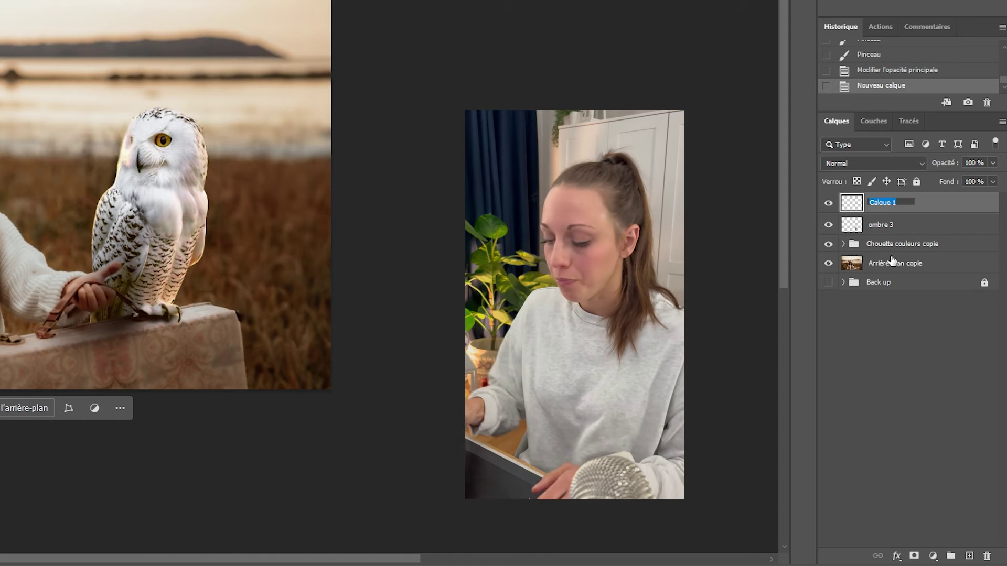
{"action": "key", "text": "Return"}
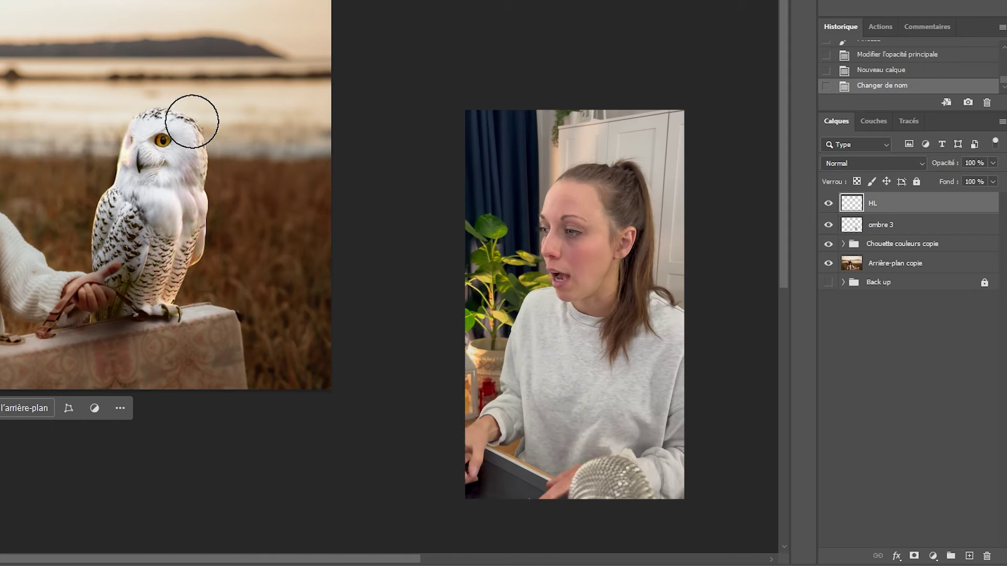
{"action": "scroll", "coordinate": [192, 121], "scroll_direction": "up", "scroll_amount": 4}
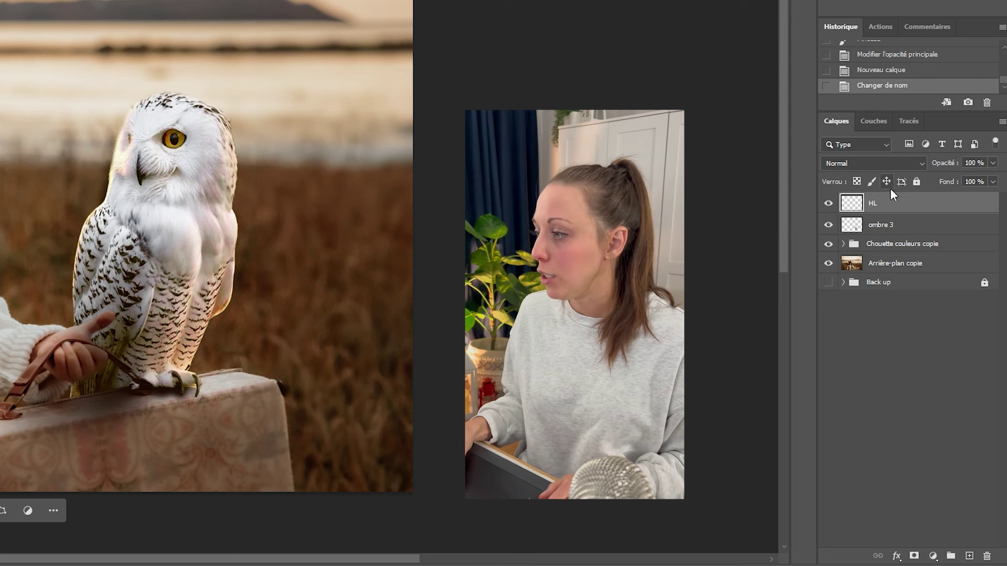
{"action": "left_click", "coordinate": [848, 161]}
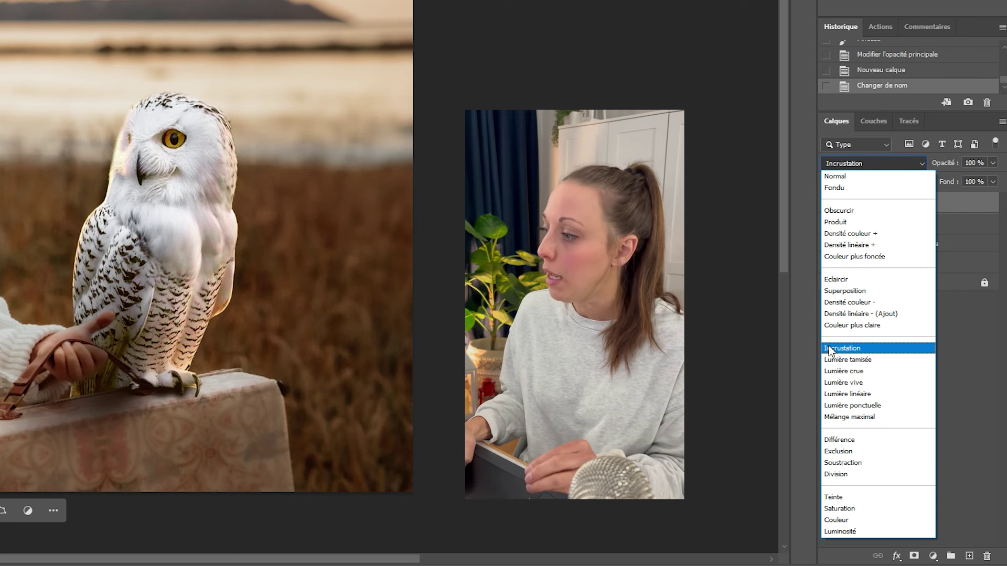
{"action": "left_click", "coordinate": [843, 349]}
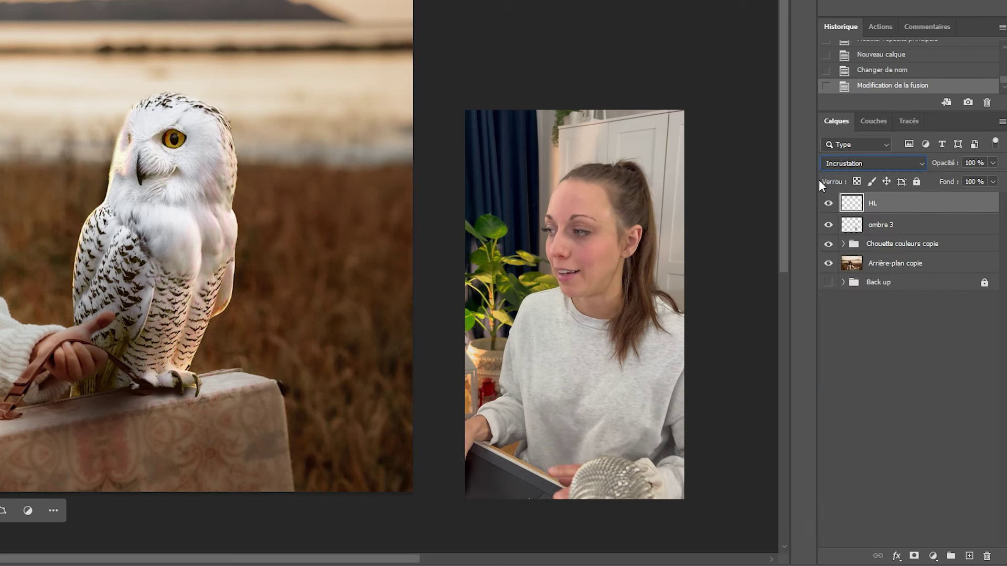
{"action": "left_click", "coordinate": [849, 165]}
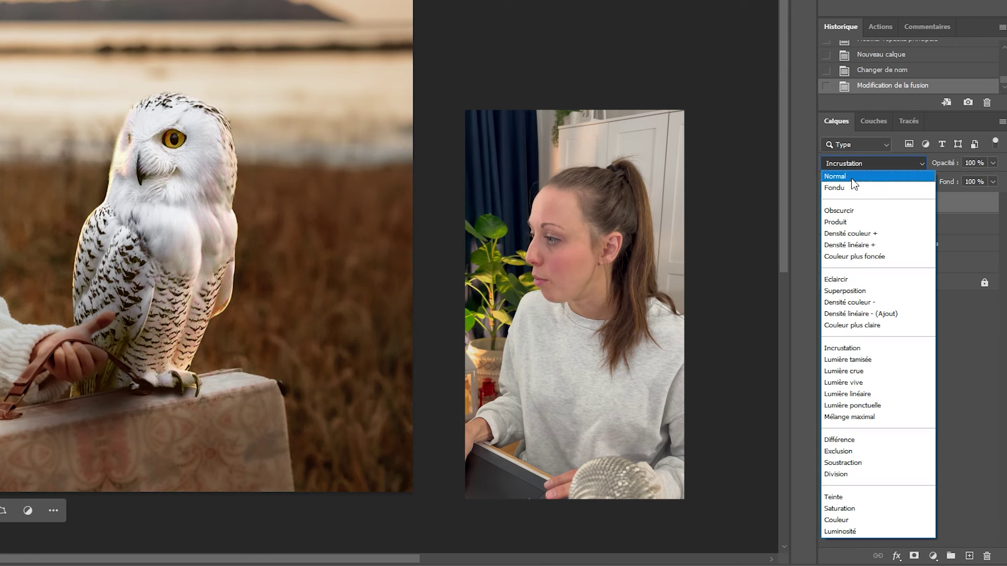
{"action": "left_click", "coordinate": [843, 350]}
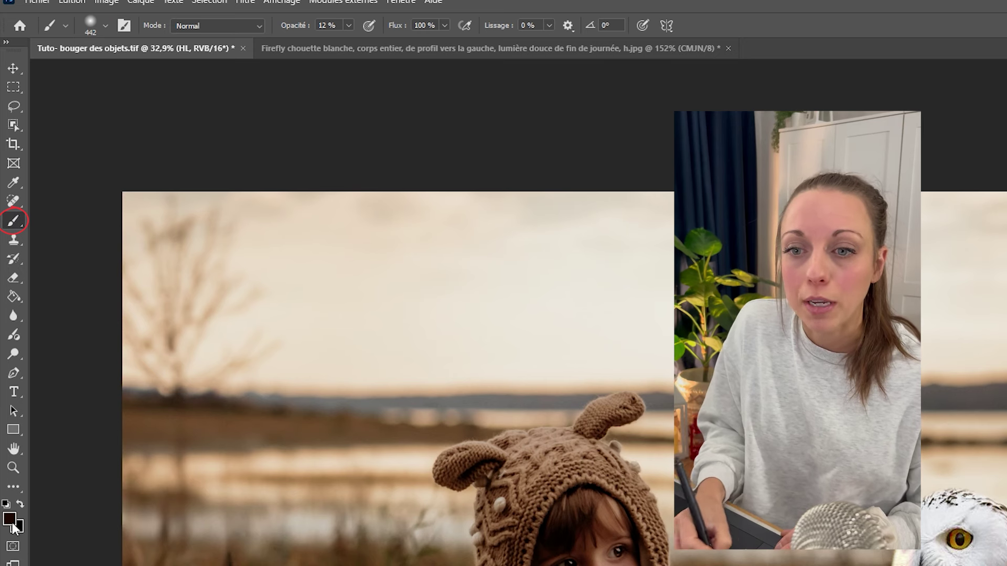
Step: Set the foreground colour to the pale cream #dfdcce by sampling the bright background of the photo
{"action": "key", "text": "x"}
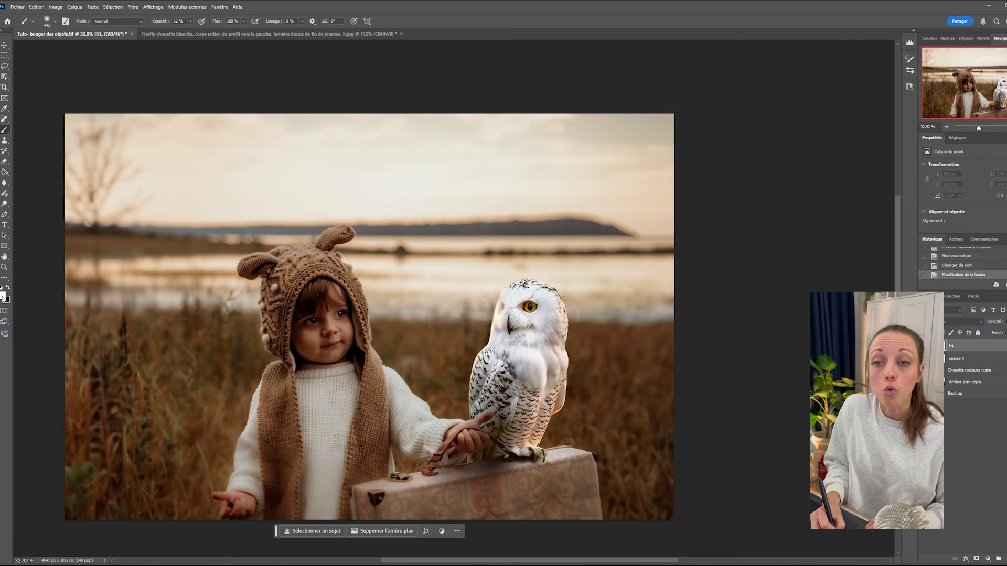
{"action": "left_click", "coordinate": [10, 521]}
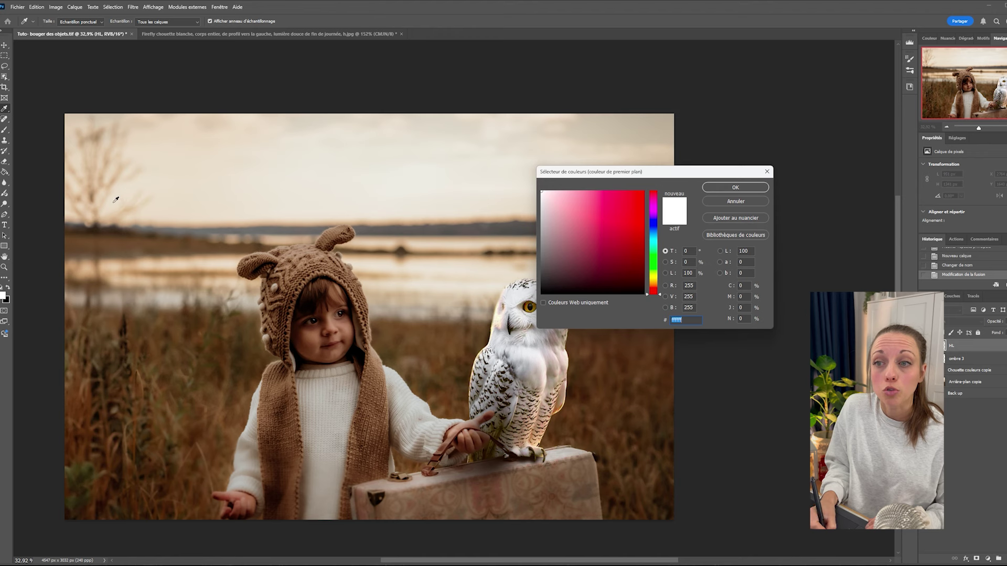
{"action": "left_click", "coordinate": [174, 260]}
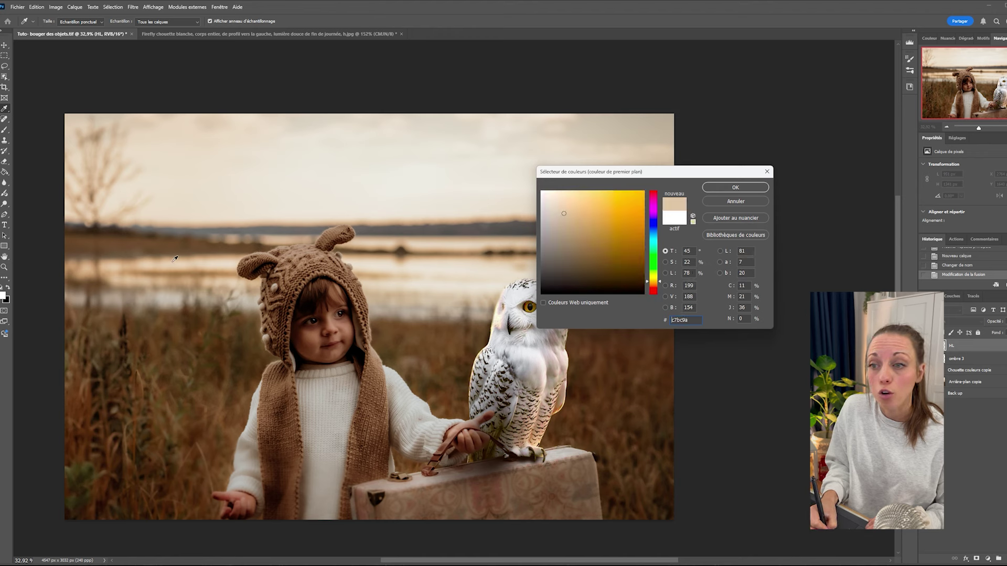
{"action": "left_click", "coordinate": [475, 286]}
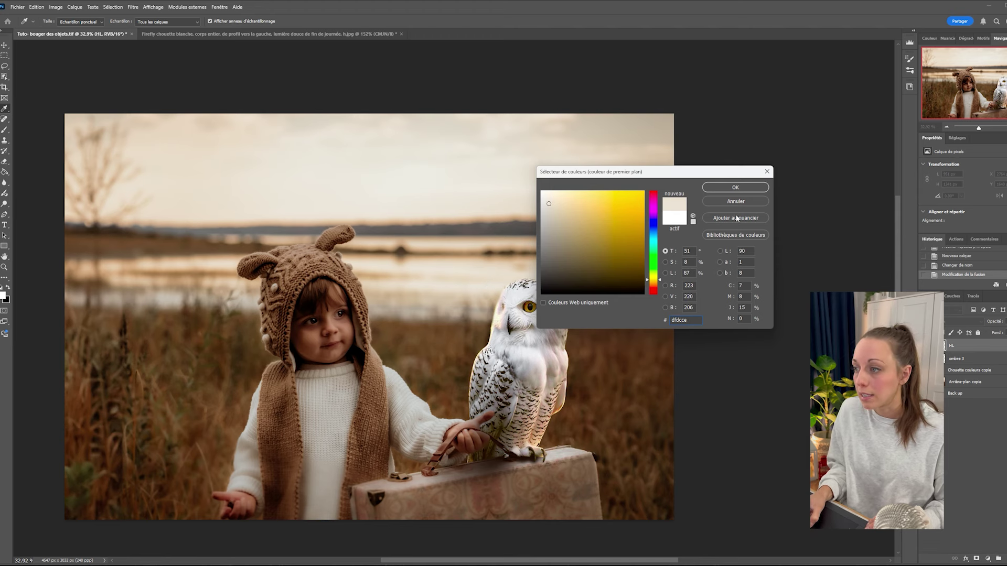
{"action": "left_click", "coordinate": [736, 187]}
Step: Paint soft highlights on HL along the back of the owl's head and body with the Brush at 25% opacity
{"action": "key", "text": "b"}
{"action": "scroll", "coordinate": [530, 303], "scroll_direction": "up", "scroll_amount": 2}
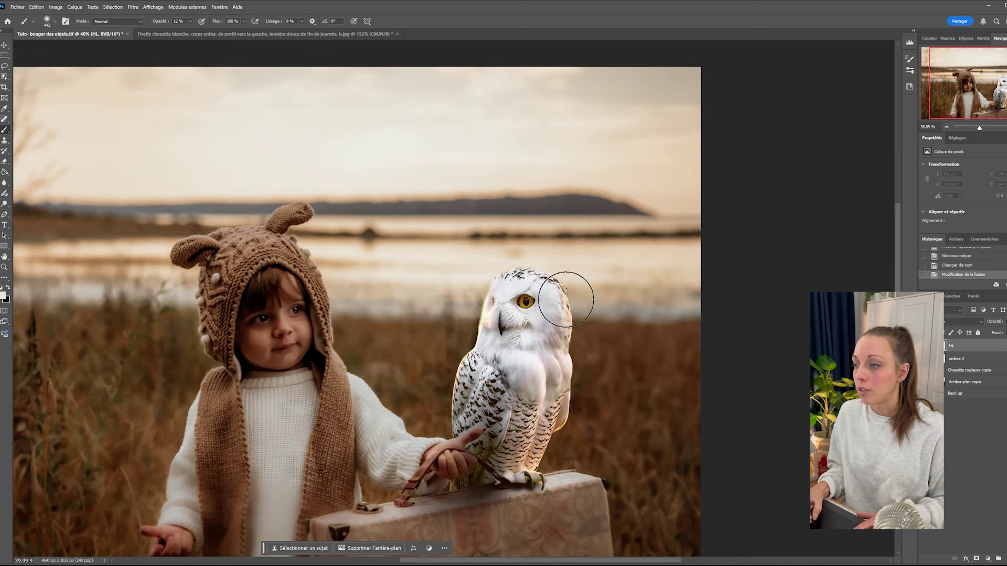
{"action": "left_click_drag", "start_coordinate": [554, 302], "coordinate": [552, 303]}
{"action": "left_click", "coordinate": [191, 21]}
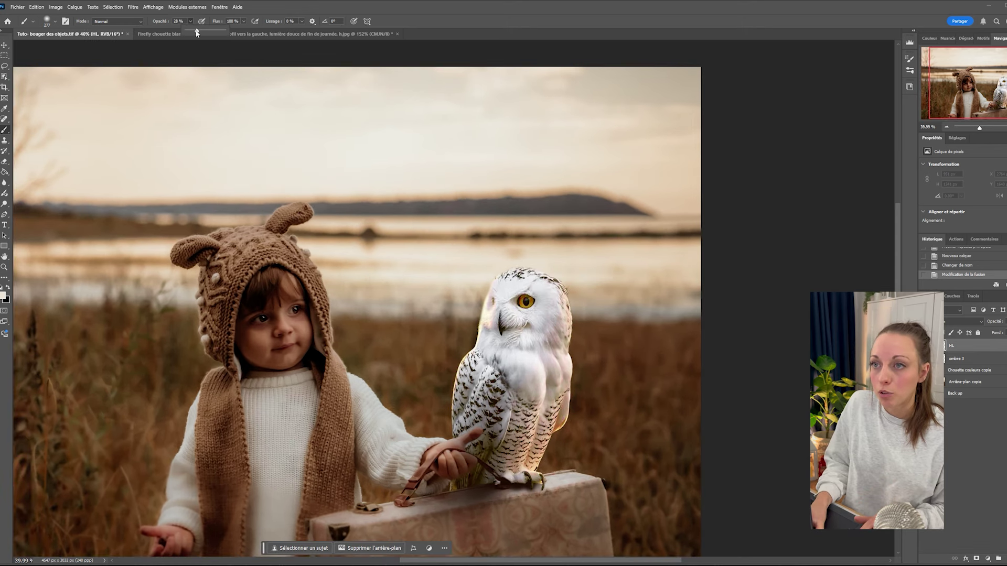
{"action": "scroll", "coordinate": [553, 350], "scroll_direction": "down", "scroll_amount": 1}
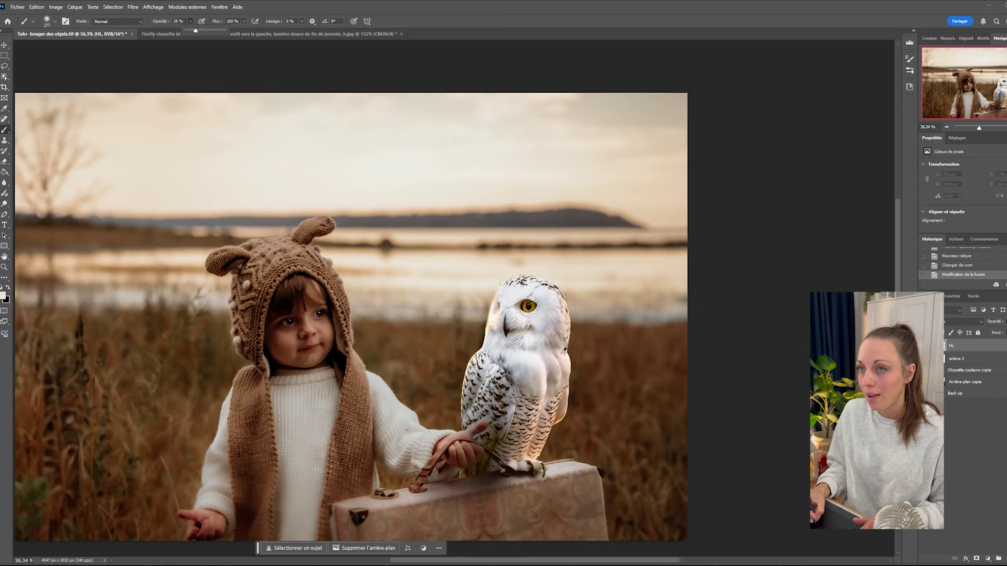
{"action": "mouse_move", "coordinate": [555, 349]}
{"action": "left_mouse_down"}
{"action": "mouse_move", "coordinate": [544, 349]}
{"action": "mouse_move", "coordinate": [565, 341]}
{"action": "left_mouse_up"}
{"action": "left_click_drag", "start_coordinate": [547, 294], "coordinate": [561, 339]}
{"action": "left_click_drag", "start_coordinate": [554, 304], "coordinate": [559, 363]}
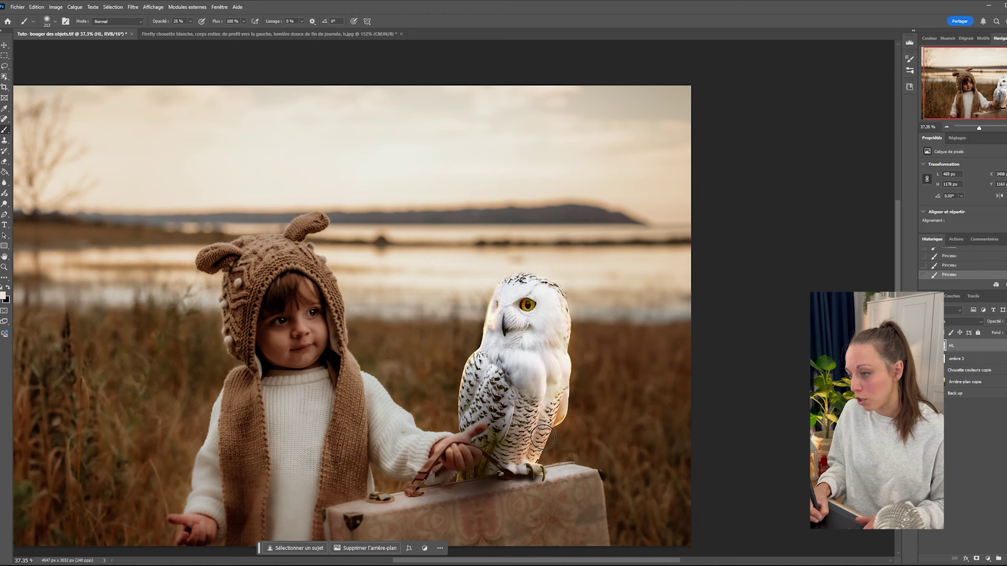
{"action": "scroll", "coordinate": [547, 438], "scroll_direction": "down", "scroll_amount": 3}
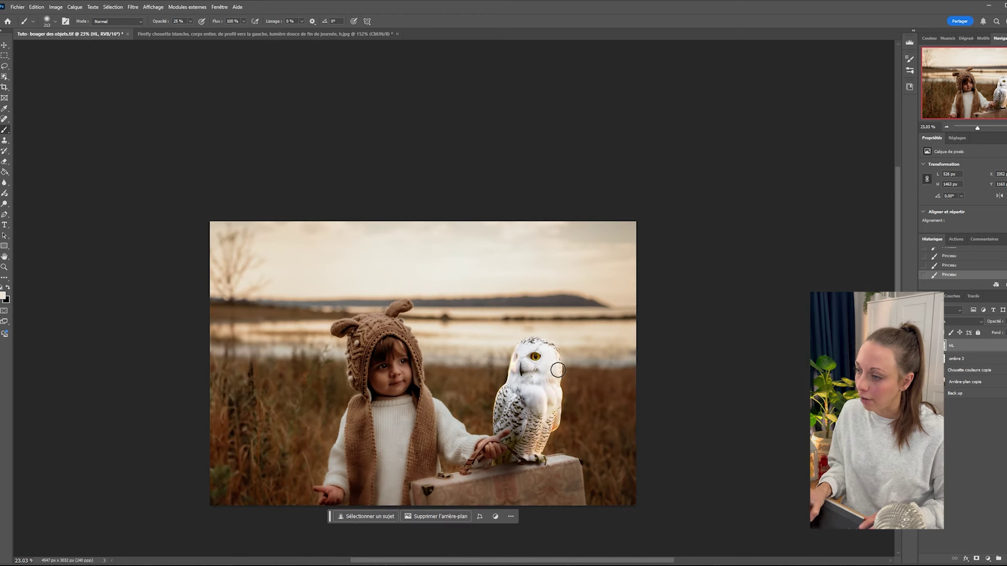
{"action": "left_click_drag", "start_coordinate": [555, 369], "coordinate": [563, 370]}
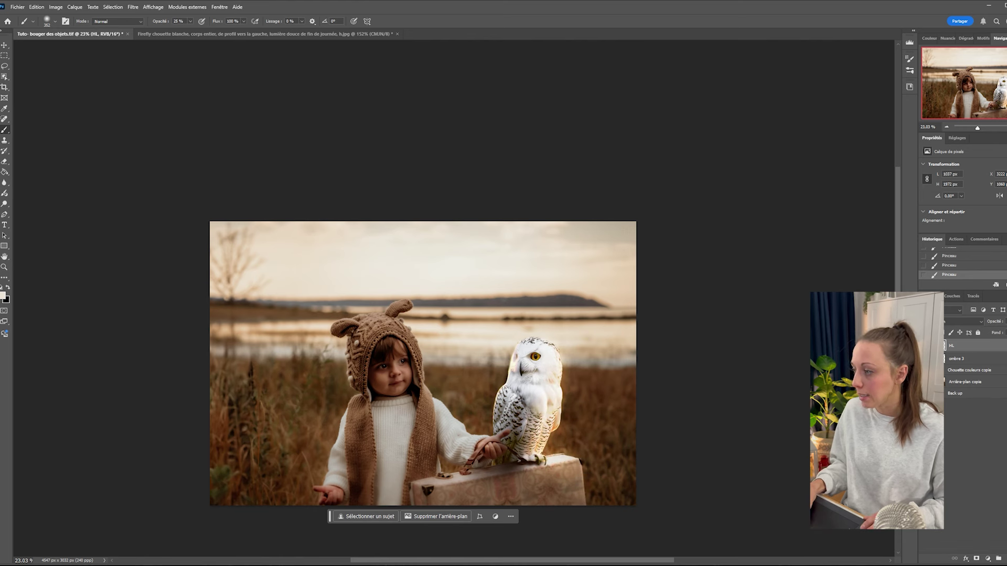
Step: Compare the composite with and without the painted highlights by hiding and showing the HL layer
{"action": "left_click", "coordinate": [925, 346]}
{"action": "left_click", "coordinate": [925, 345]}
{"action": "left_click", "coordinate": [925, 346]}
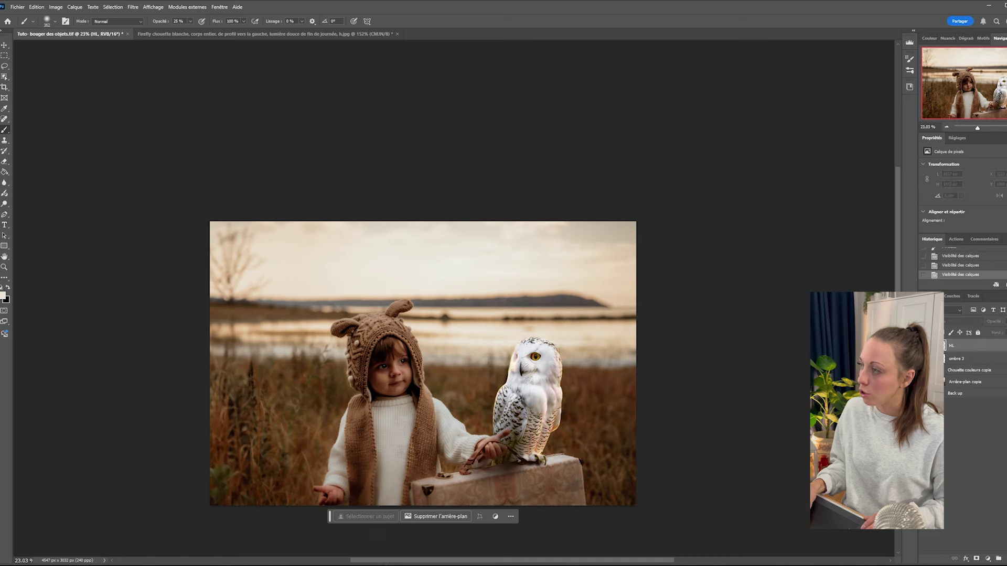
{"action": "left_click", "coordinate": [925, 346]}
Step: Lower the opacity of the HL layer to soften the highlights
{"action": "scroll", "coordinate": [575, 438], "scroll_direction": "up", "scroll_amount": 2}
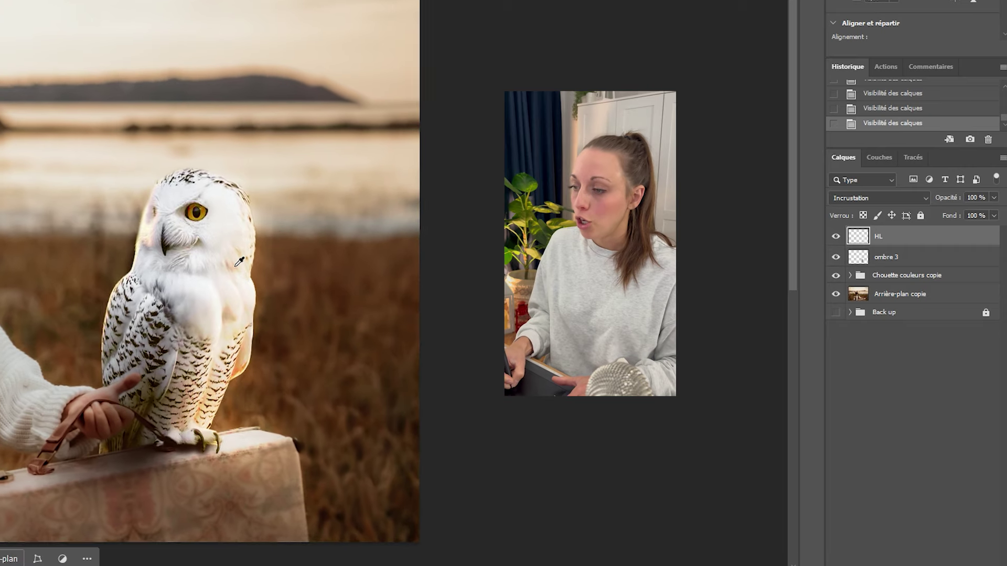
{"action": "left_click", "coordinate": [994, 198]}
{"action": "left_click_drag", "start_coordinate": [997, 212], "coordinate": [970, 214]}
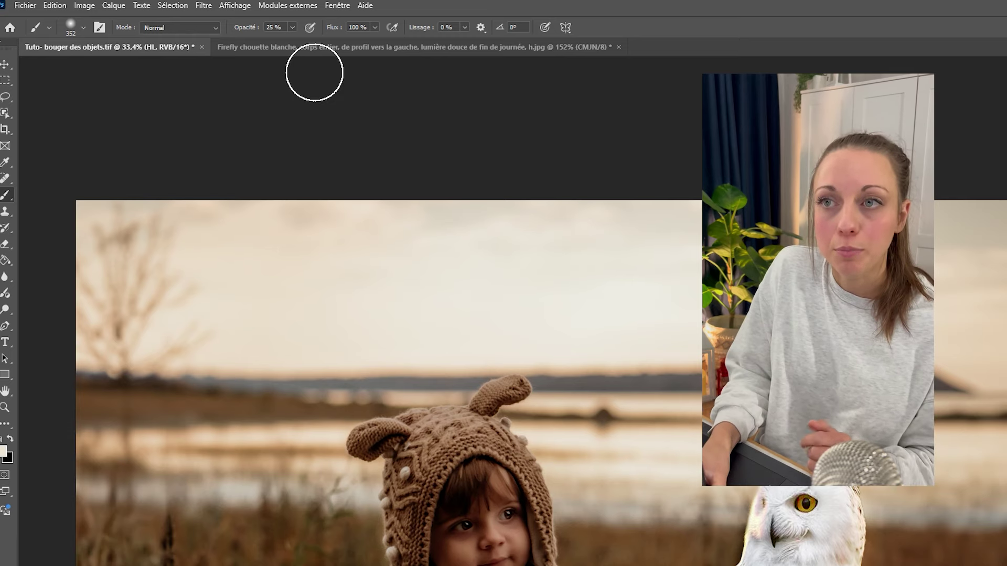
Step: Paint a soft highlight on HL along the front of the owl's face with a smaller brush
{"action": "key", "text": "bracketleft"}
{"action": "key", "text": "bracketleft"}
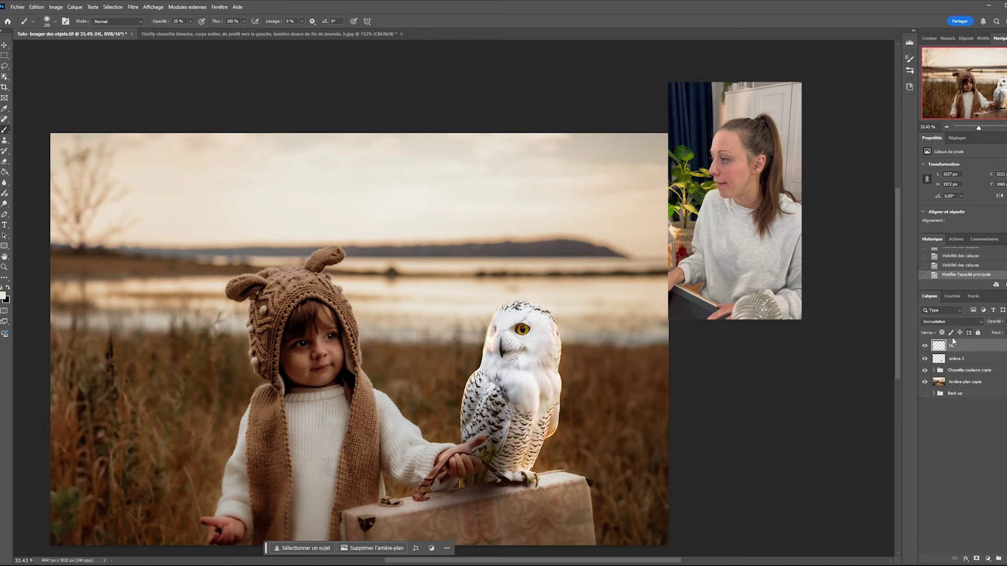
{"action": "scroll", "coordinate": [498, 344], "scroll_direction": "up", "scroll_amount": 1}
{"action": "left_click_drag", "start_coordinate": [478, 322], "coordinate": [497, 324]}
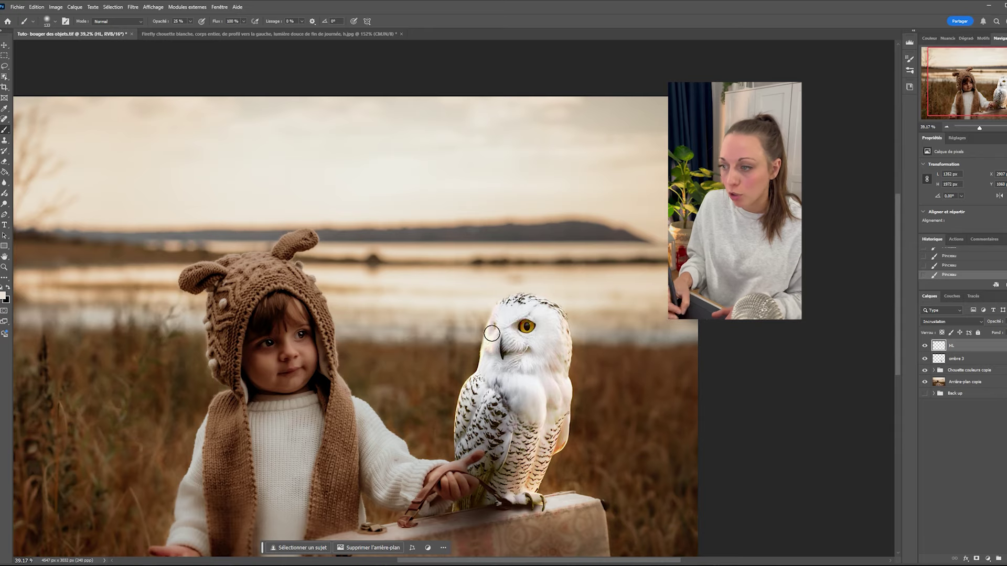
{"action": "scroll", "coordinate": [491, 333], "scroll_direction": "up", "scroll_amount": 2}
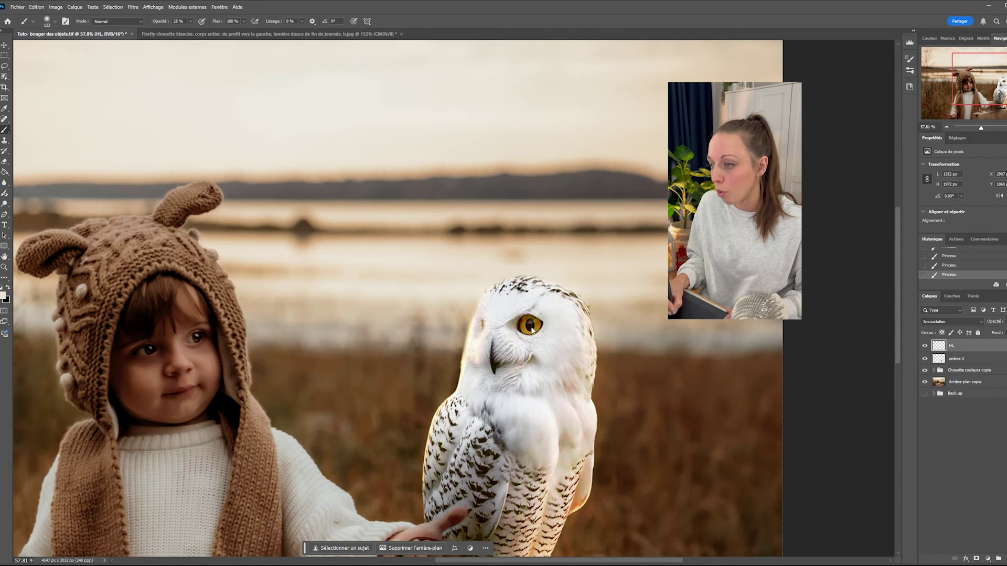
Step: Brighten the owl's yellow eye with small soft brush strokes on HL
{"action": "left_click", "coordinate": [528, 326]}
{"action": "left_click_drag", "start_coordinate": [533, 324], "coordinate": [533, 323]}
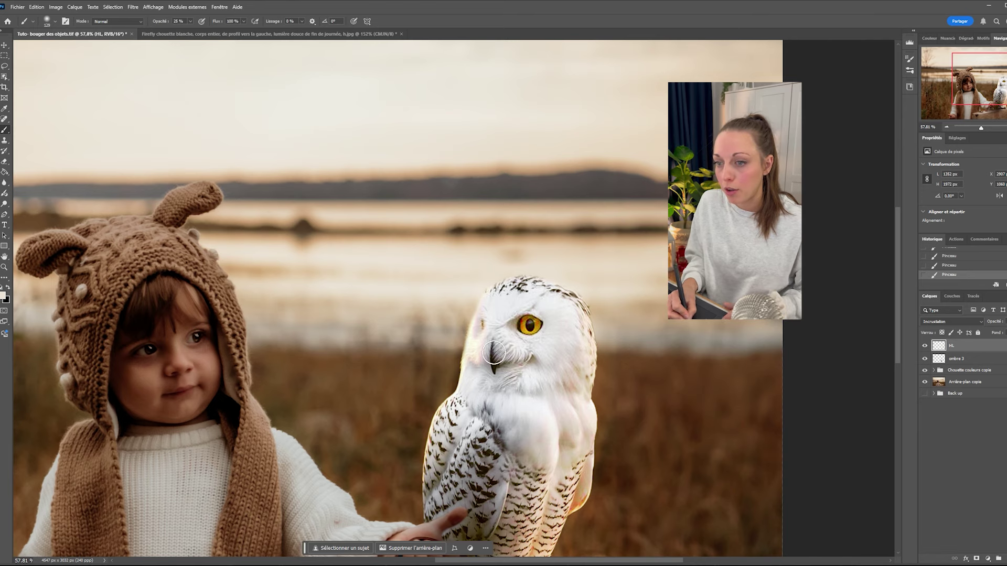
{"action": "scroll", "coordinate": [493, 352], "scroll_direction": "up", "scroll_amount": 2}
{"action": "left_click_drag", "start_coordinate": [514, 322], "coordinate": [514, 322]}
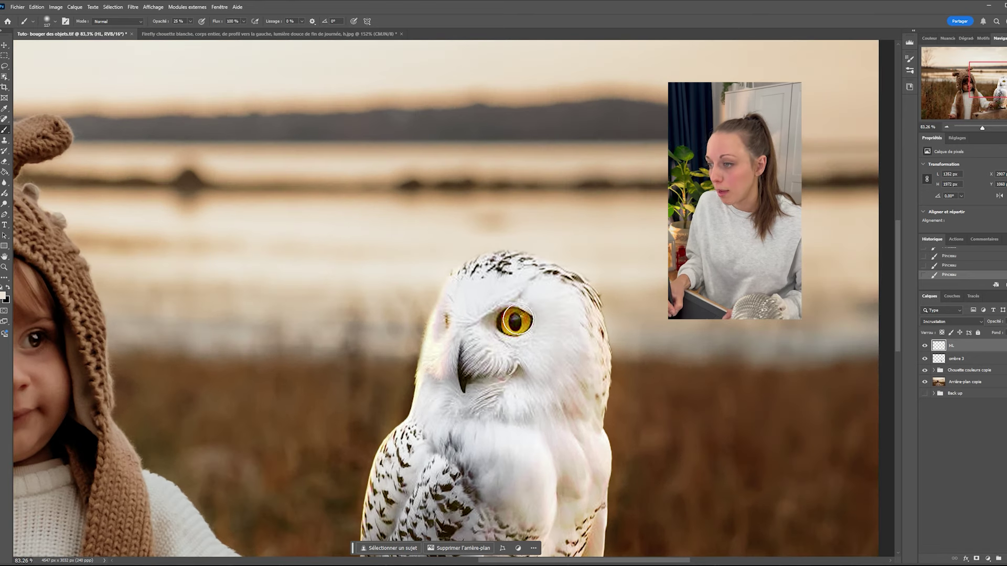
Step: Add a new layer named yeux above HL and choose brush 1 from the Free Lens Flares Photoshop Brushes 6 set
{"action": "key", "text": "ctrl+shift+alt+n"}
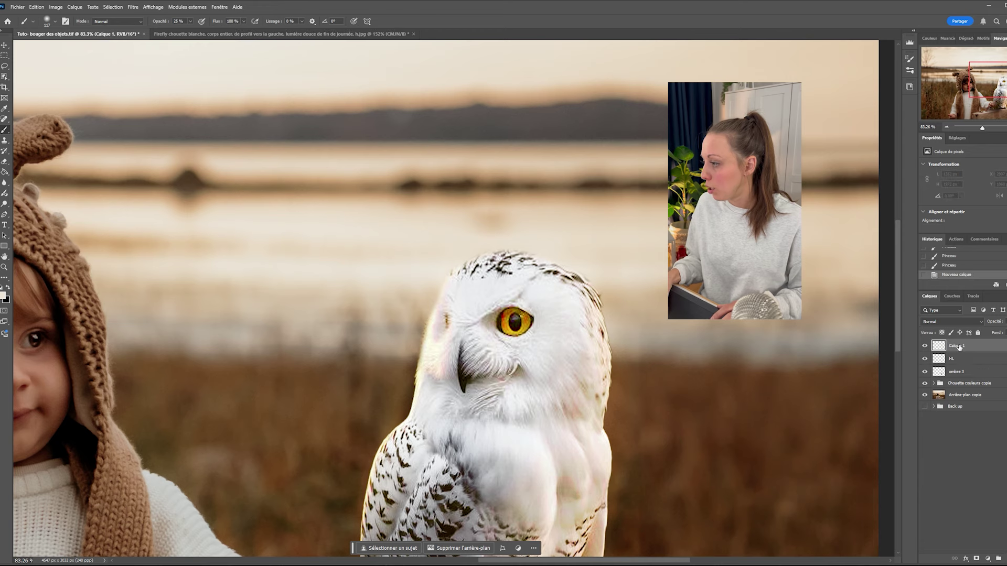
{"action": "key", "text": "Return"}
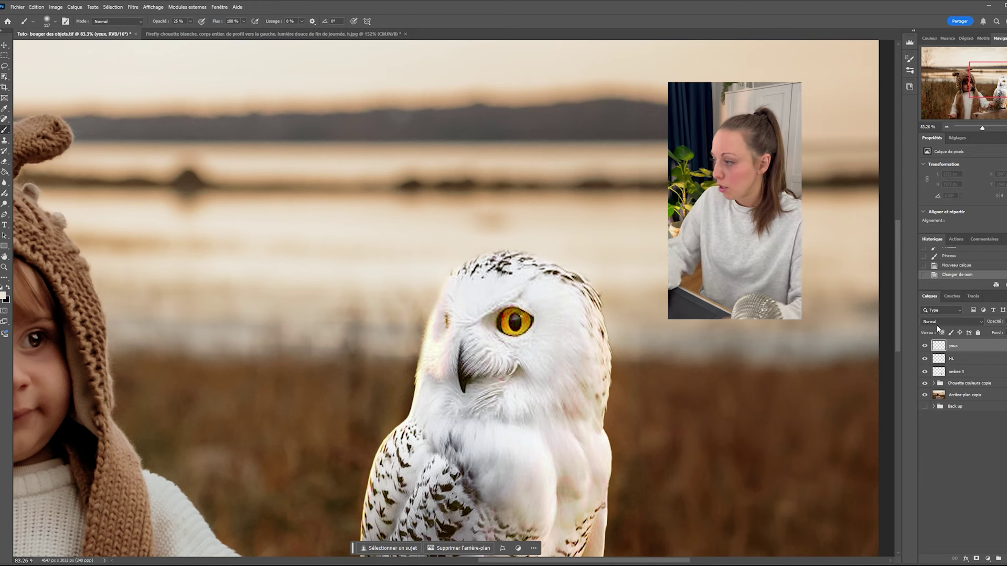
{"action": "scroll", "coordinate": [539, 309], "scroll_direction": "up", "scroll_amount": 2}
{"action": "right_click", "coordinate": [567, 364]}
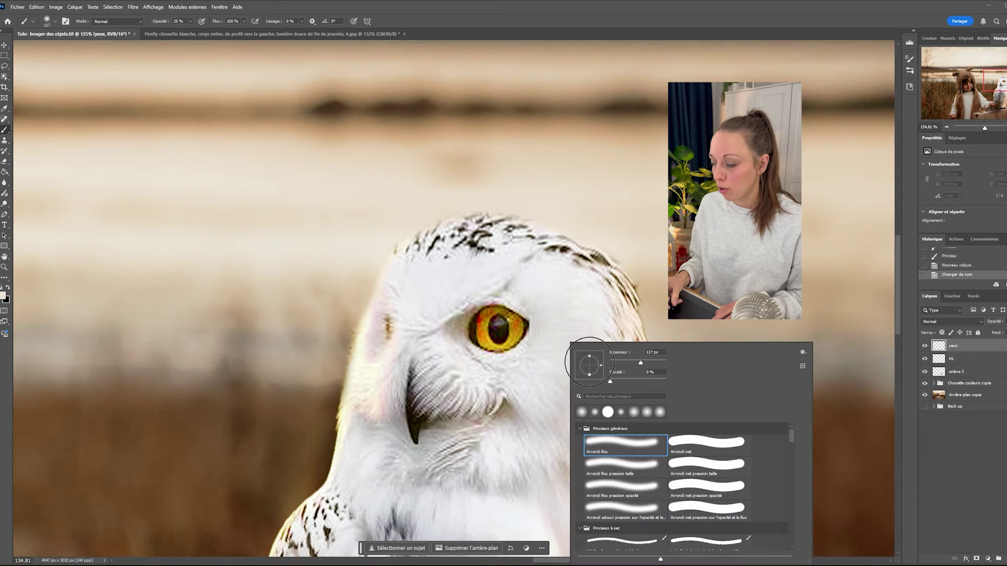
{"action": "scroll", "coordinate": [793, 456], "scroll_direction": "down", "scroll_amount": 6}
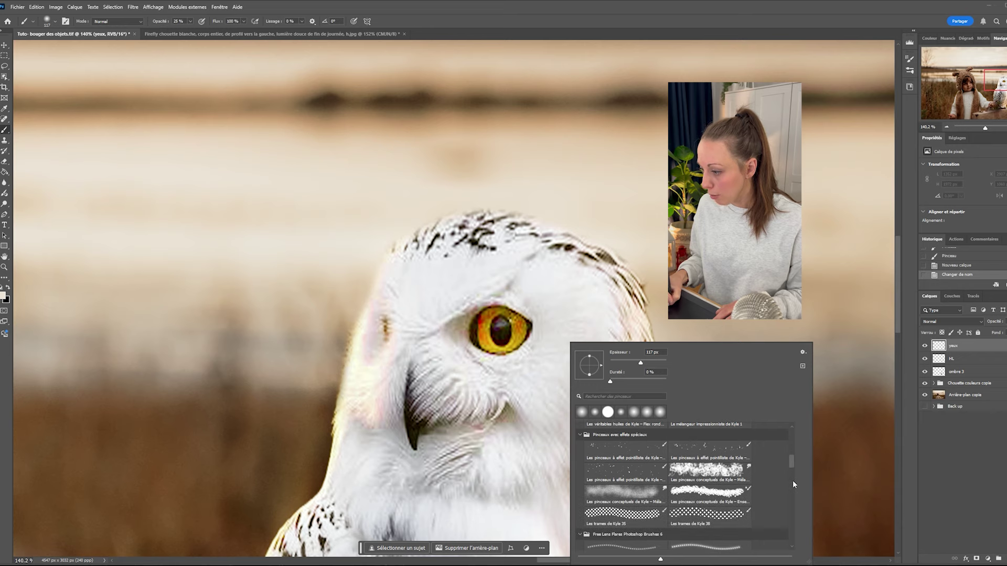
{"action": "scroll", "coordinate": [792, 519], "scroll_direction": "down", "scroll_amount": 10}
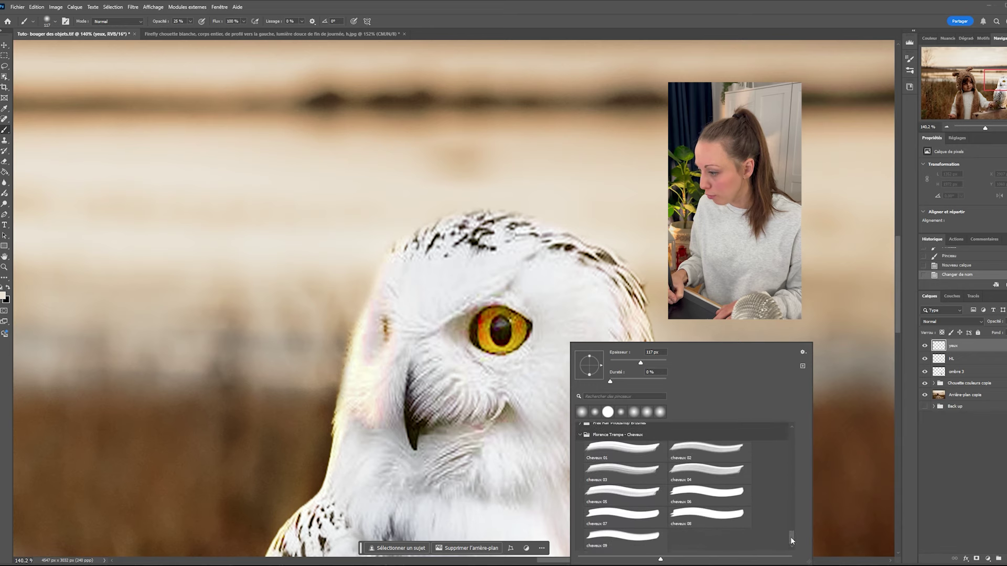
{"action": "mouse_move", "coordinate": [793, 527]}
{"action": "left_mouse_down"}
{"action": "mouse_move", "coordinate": [791, 427]}
{"action": "mouse_move", "coordinate": [799, 473]}
{"action": "left_mouse_up"}
{"action": "left_click", "coordinate": [643, 445]}
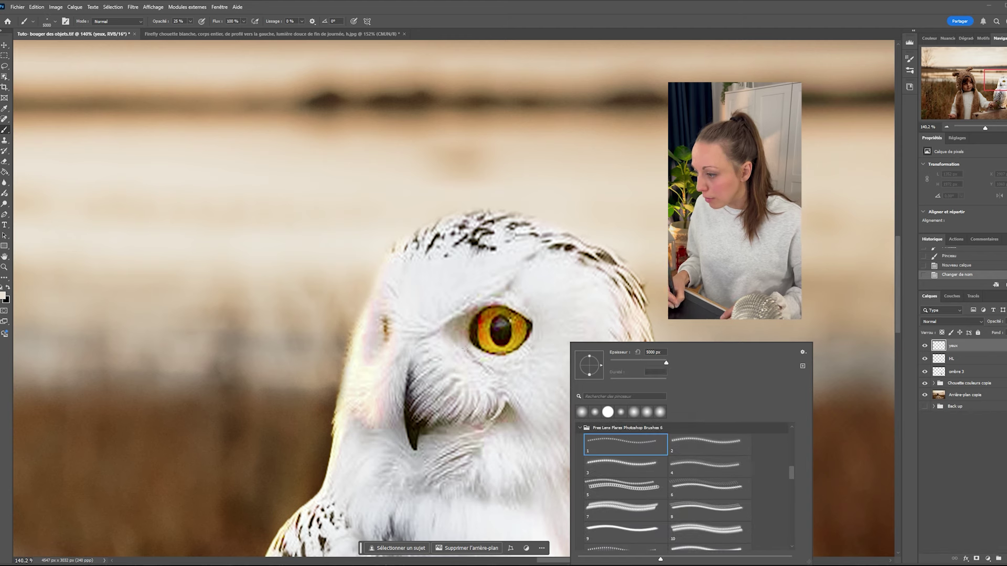
Step: Shrink the lens flare brush to fit inside the owl's eye and set its opacity to 100%
{"action": "right_click", "coordinate": [505, 331], "text": "alt"}
{"action": "left_click_drag", "start_coordinate": [177, 321], "coordinate": [173, 321]}
{"action": "left_click_drag", "start_coordinate": [522, 323], "coordinate": [94, 270]}
{"action": "left_click_drag", "start_coordinate": [509, 314], "coordinate": [78, 304]}
{"action": "mouse_move", "coordinate": [504, 340]}
{"action": "left_mouse_down"}
{"action": "mouse_move", "coordinate": [420, 321]}
{"action": "mouse_move", "coordinate": [467, 323]}
{"action": "mouse_move", "coordinate": [453, 323]}
{"action": "left_mouse_up"}
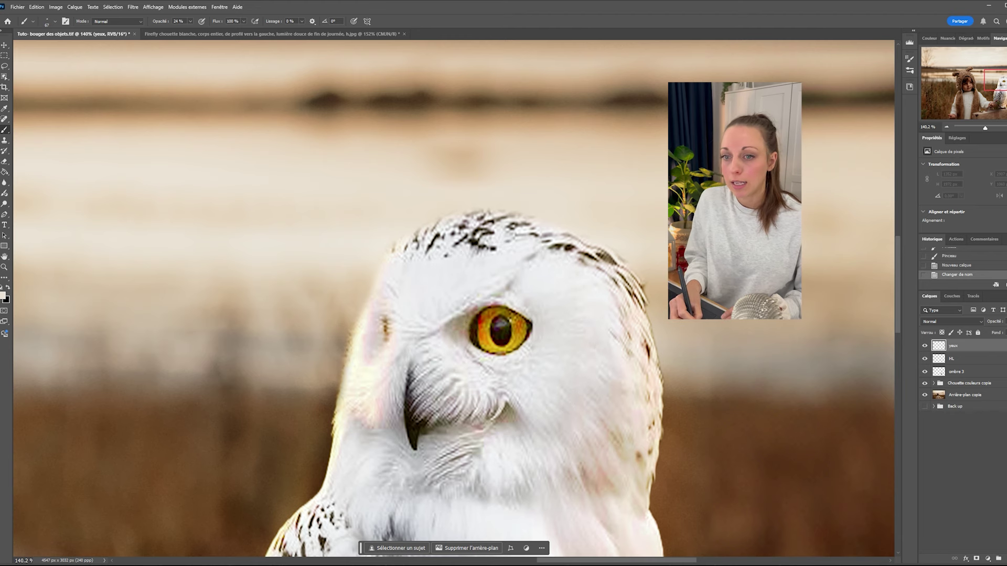
{"action": "left_click", "coordinate": [191, 22]}
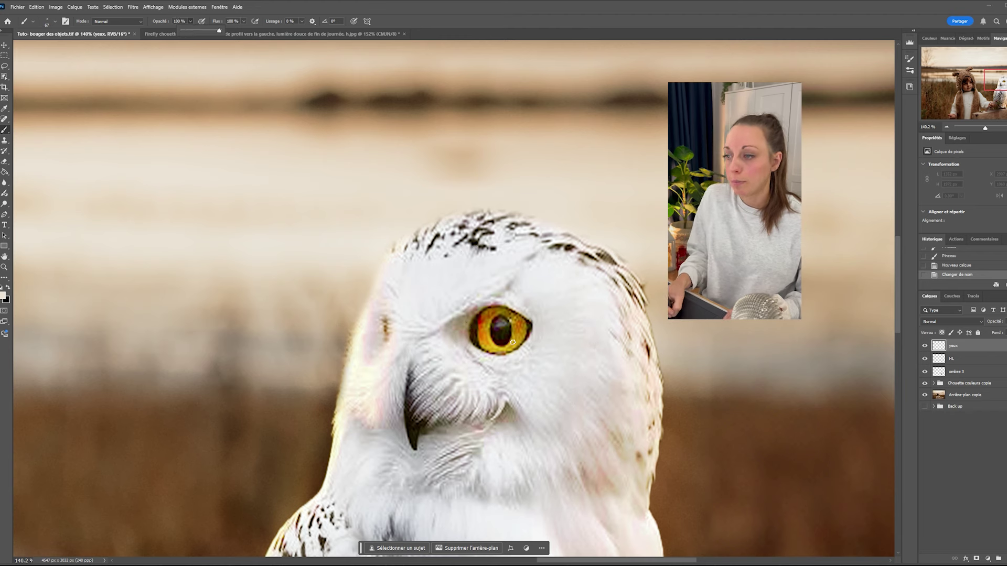
{"action": "left_click_drag", "start_coordinate": [506, 328], "coordinate": [520, 325]}
{"action": "key", "text": "ctrl+z"}
{"action": "left_click", "coordinate": [507, 321]}
{"action": "key", "text": "ctrl+z"}
Step: Stamp a light reflection on the upper edge of the owl's pupil on the yeux layer with the lens flare brush
{"action": "left_click", "coordinate": [508, 324]}
{"action": "left_click", "coordinate": [509, 324]}
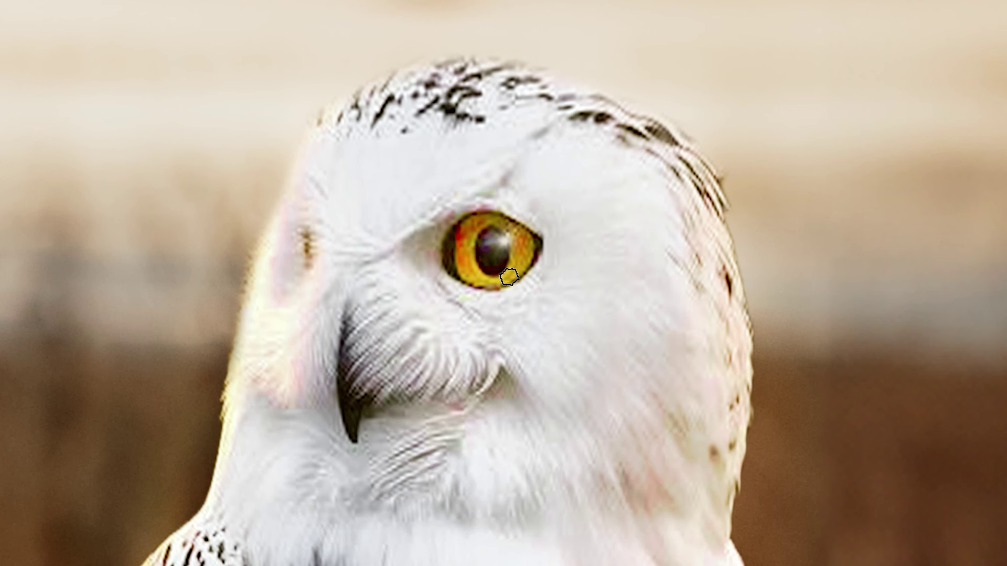
Step: Stamp further light reflections on the upper edge of the owl's pupil and the adjoining iris on the yeux layer
{"action": "left_click", "coordinate": [503, 236]}
{"action": "left_click", "coordinate": [503, 237]}
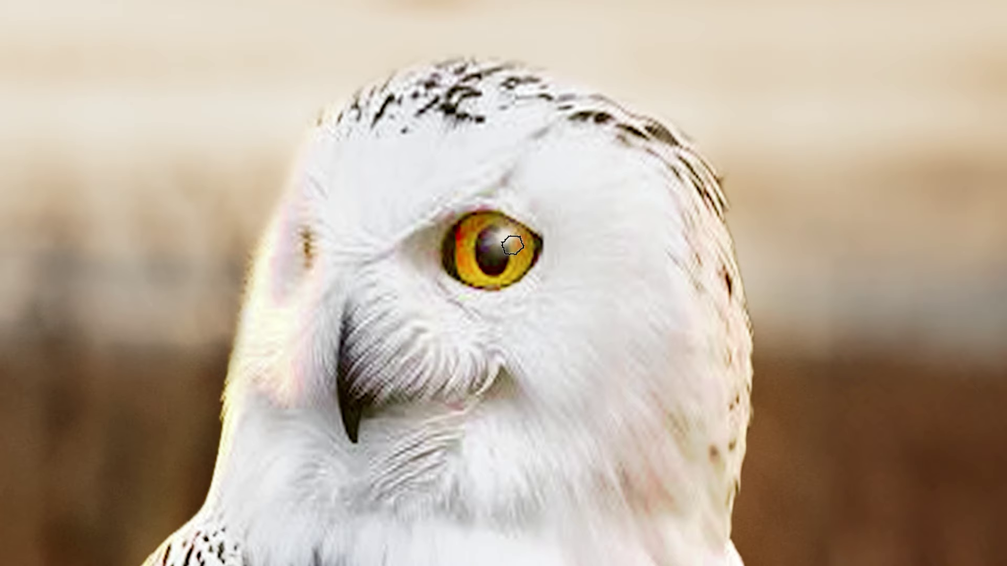
{"action": "left_click", "coordinate": [513, 244]}
{"action": "left_click", "coordinate": [516, 245]}
{"action": "mouse_move", "coordinate": [515, 246]}
{"action": "left_mouse_down"}
{"action": "mouse_move", "coordinate": [574, 245]}
{"action": "mouse_move", "coordinate": [510, 246]}
{"action": "left_mouse_up"}
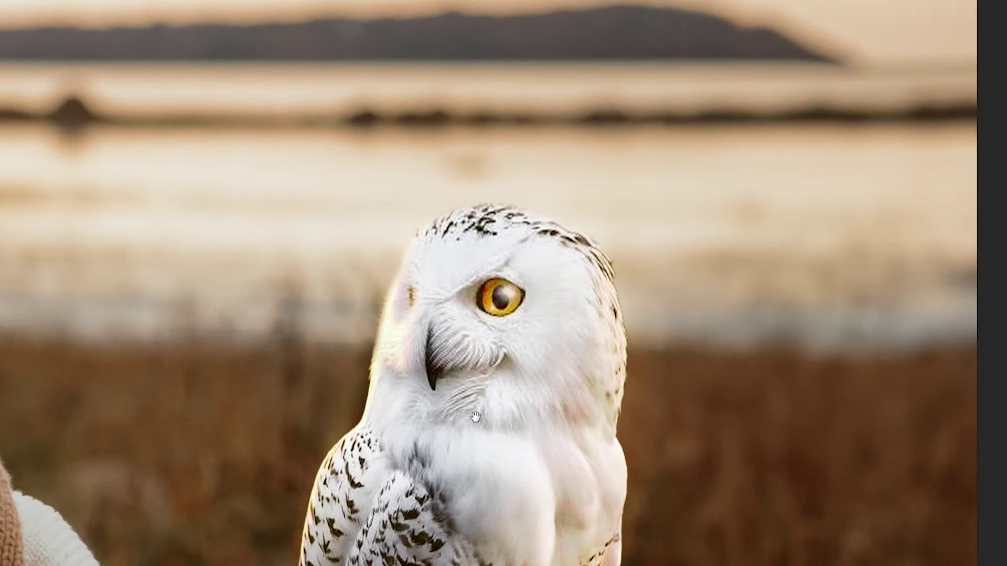
Step: Lower the opacity of the yeux layer to 68% to soften the reflection in the owl's eye
{"action": "left_click_drag", "start_coordinate": [475, 418], "coordinate": [482, 326]}
{"action": "scroll", "coordinate": [375, 338], "scroll_direction": "down", "scroll_amount": 3}
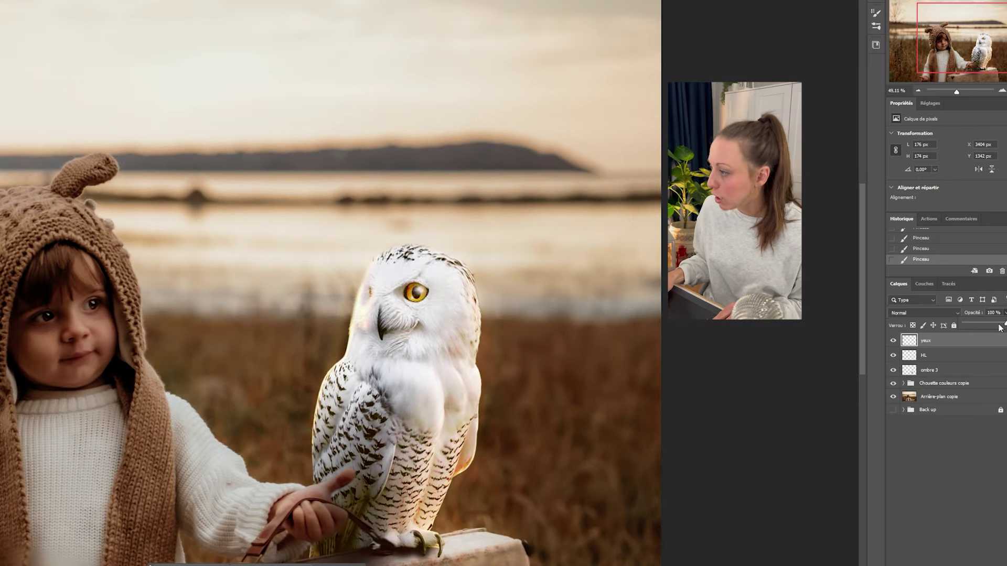
{"action": "left_click", "coordinate": [963, 324]}
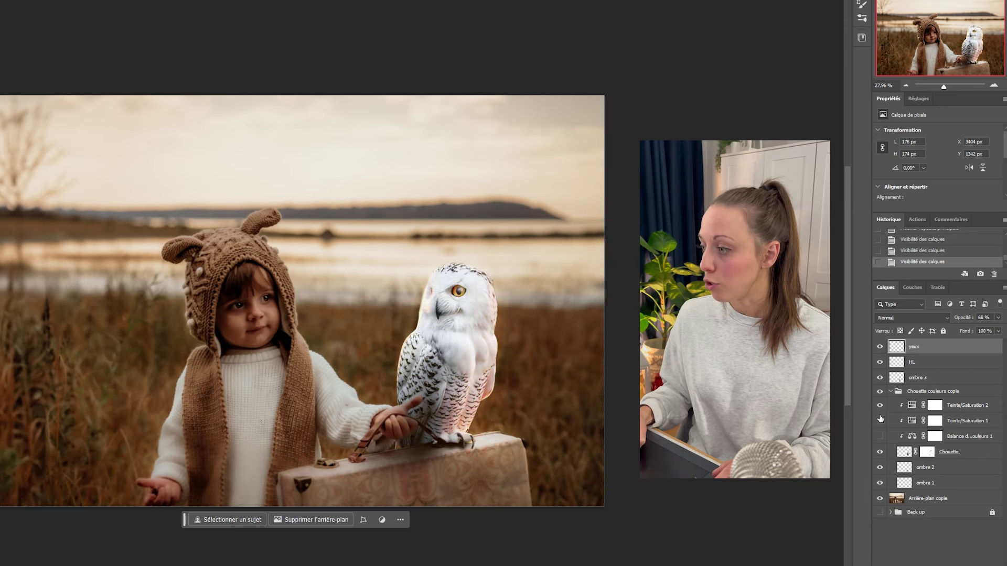
Step: Toggle the visibility of the owl's Teinte/Saturation 1, colour balance, ombre 3 and HL layers to compare the composite before and after
{"action": "left_click", "coordinate": [880, 420]}
{"action": "left_click", "coordinate": [880, 421]}
{"action": "left_click", "coordinate": [880, 436]}
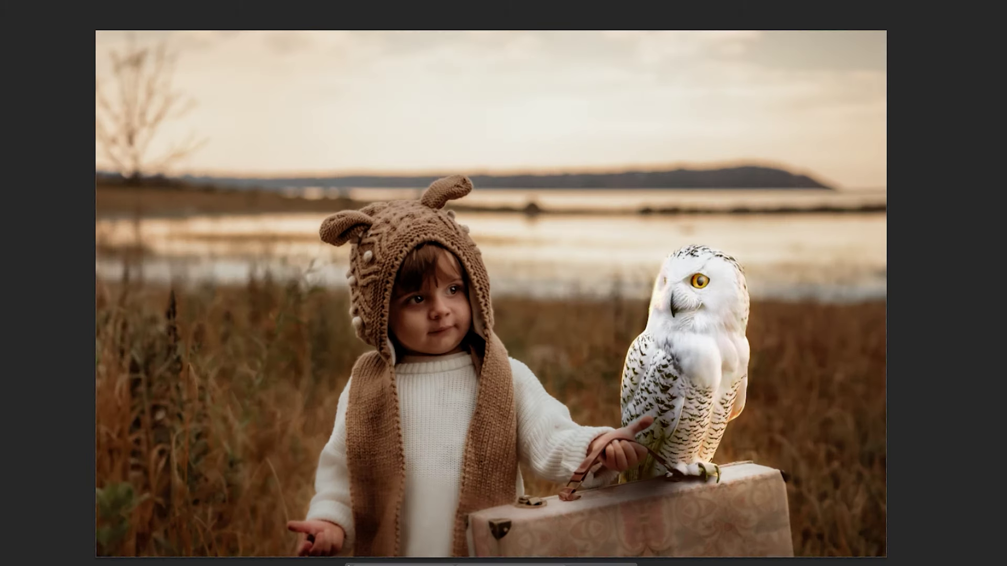
{"action": "left_click", "coordinate": [880, 378]}
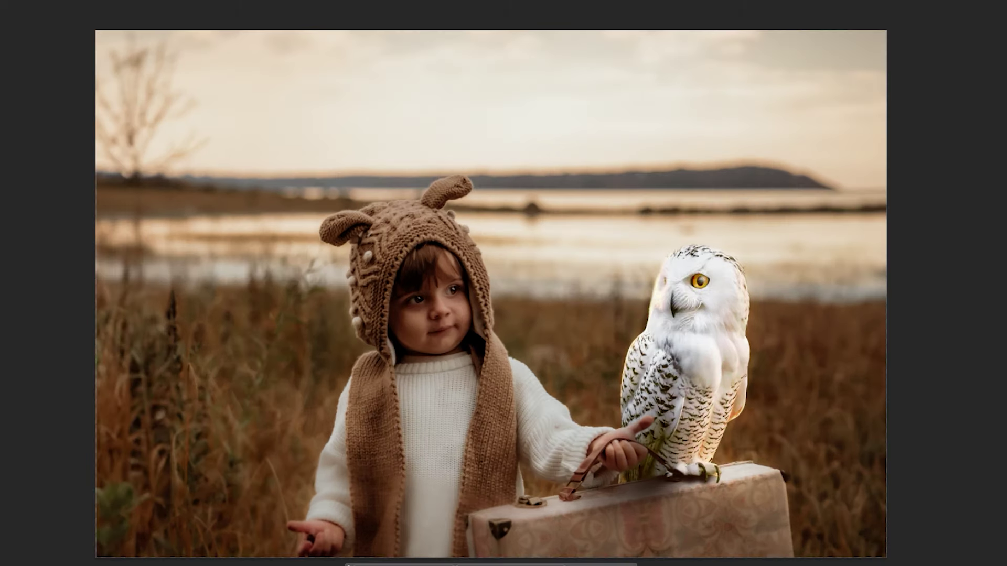
{"action": "left_click", "coordinate": [880, 363]}
{"action": "left_click", "coordinate": [880, 362]}
{"action": "left_click", "coordinate": [880, 377]}
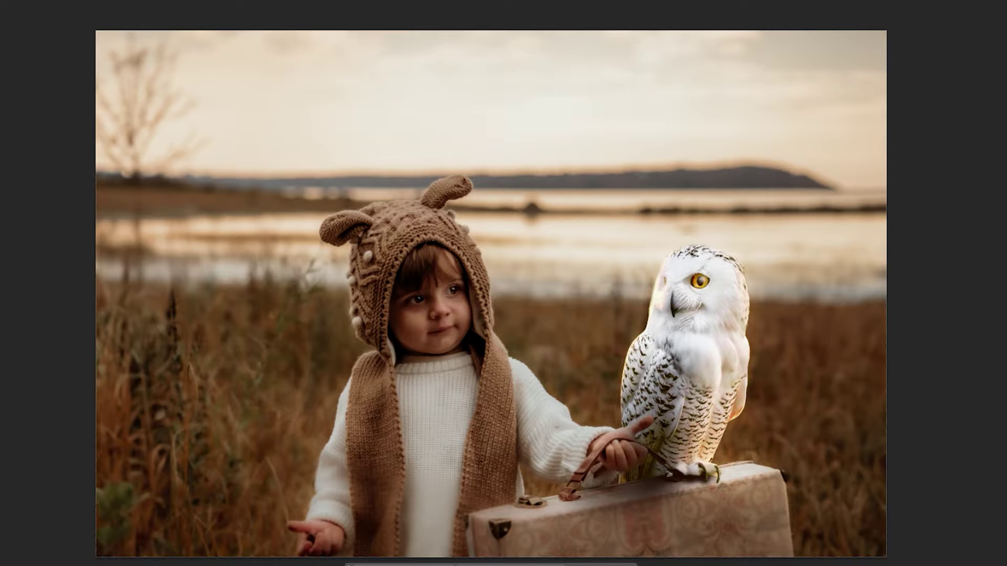